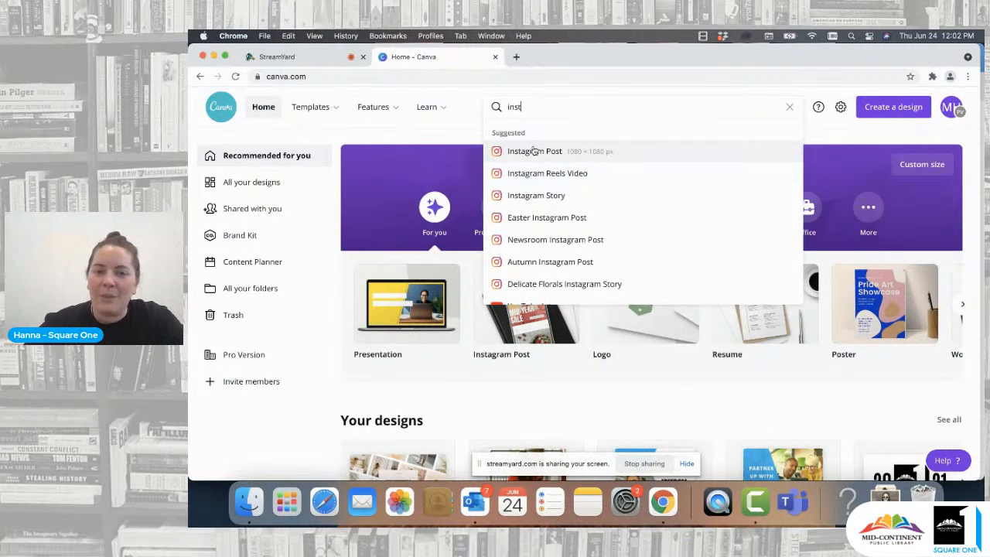
- Create a blank Instagram Post design
left_click(533, 151)
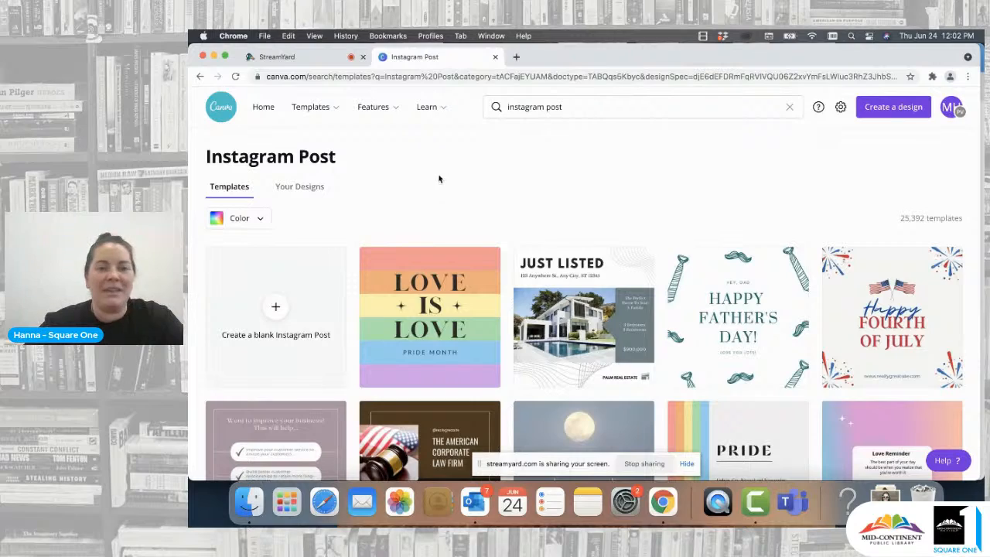
scroll(389, 268, "down", 3)
scroll(325, 259, "up", 3)
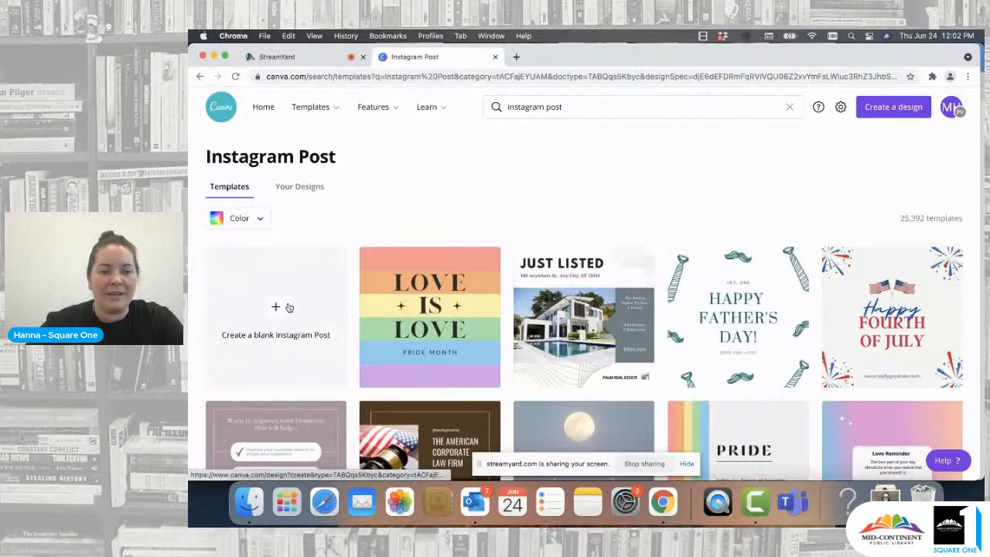
left_click(278, 307)
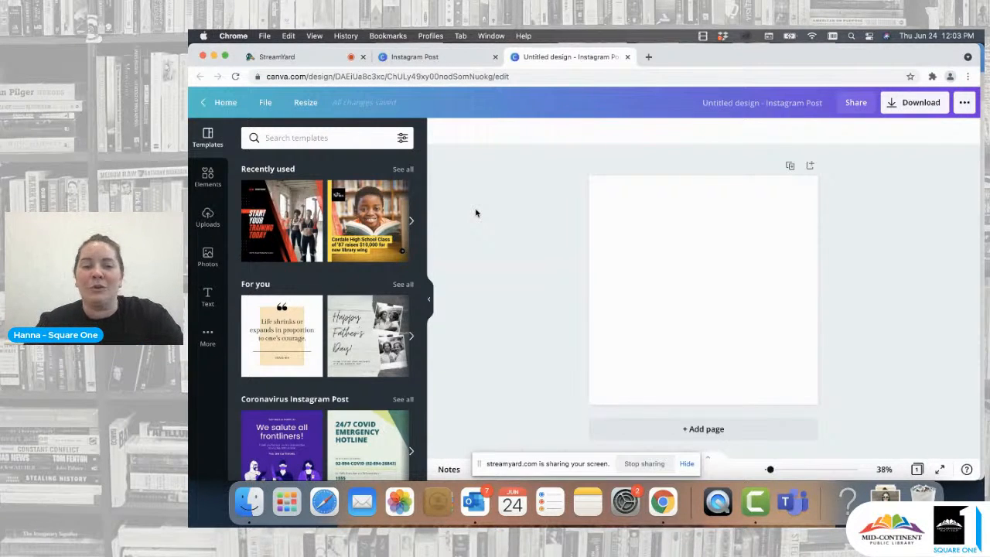
- Search the elements library for "instagram" and view all result types
left_click(207, 175)
left_click(339, 137)
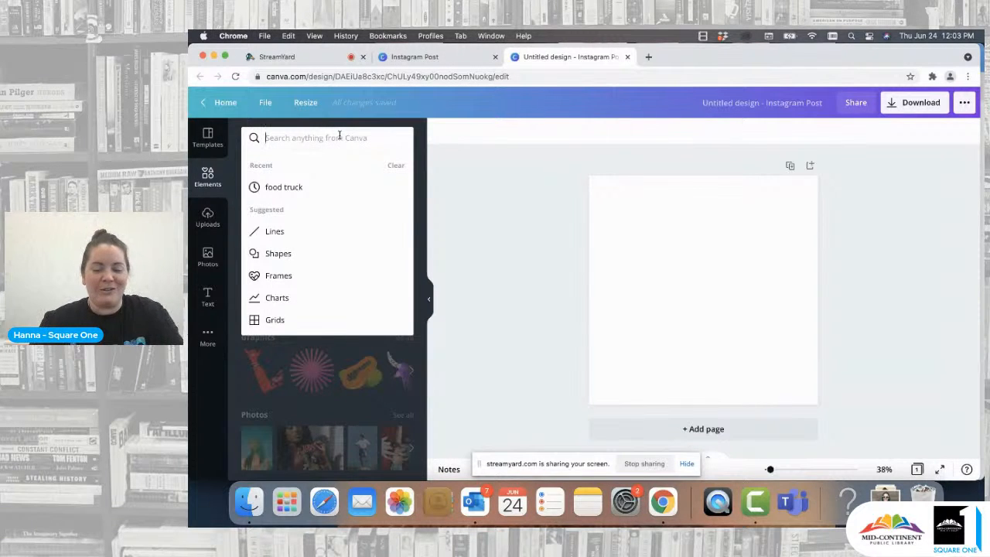
type("instagram")
key("Return")
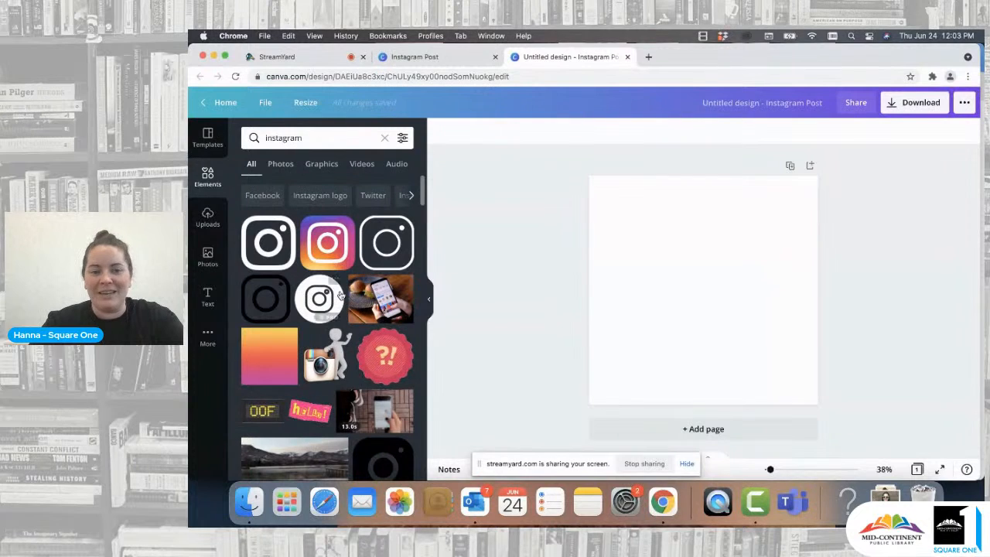
left_click(321, 167)
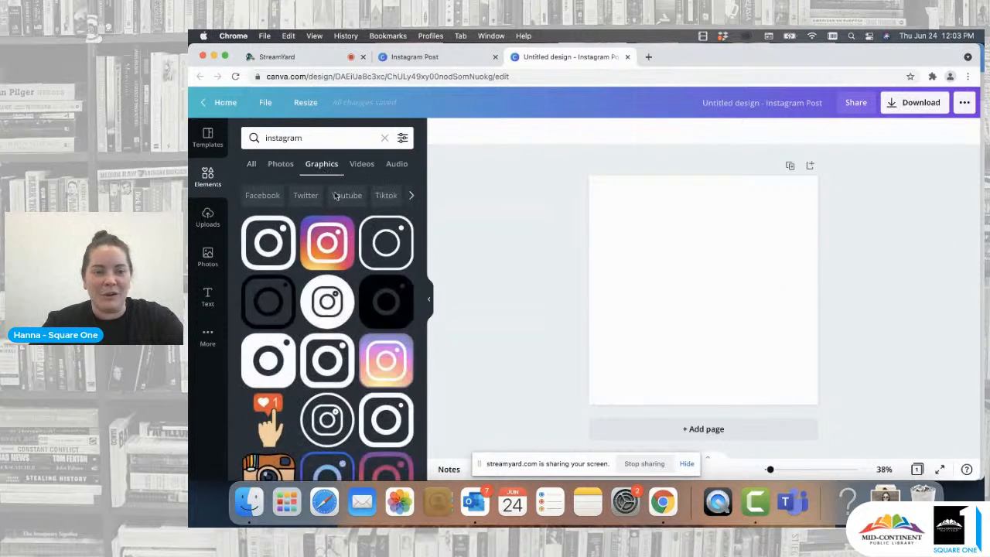
left_click(251, 166)
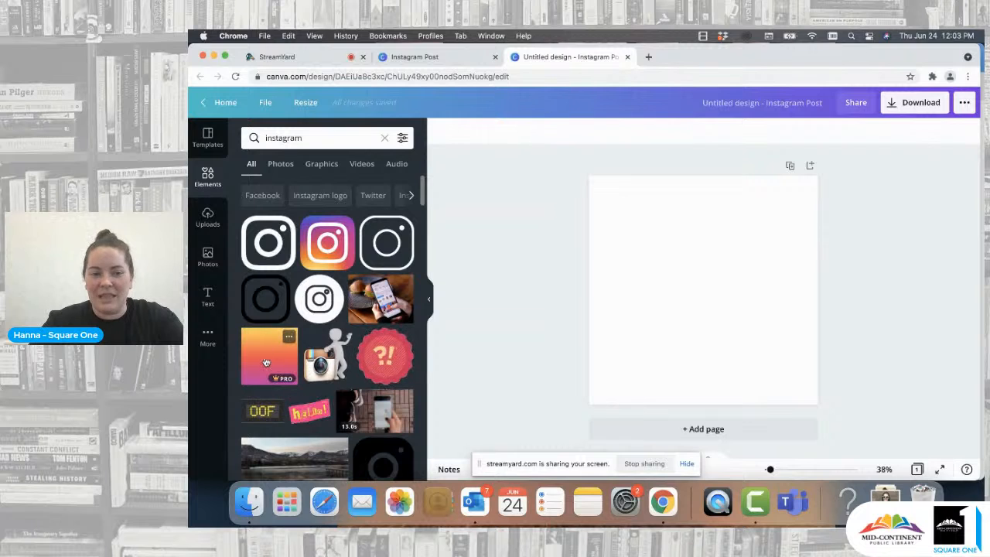
- Add the orange-to-pink gradient to fill the page
left_click_drag(265, 362, 594, 246)
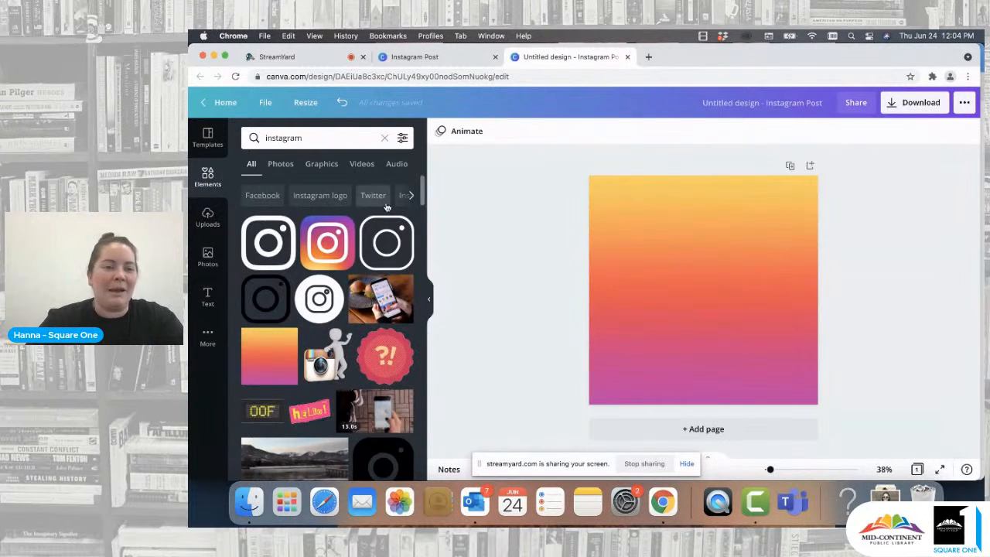
scroll(387, 232, "down", 2)
scroll(379, 217, "up", 2)
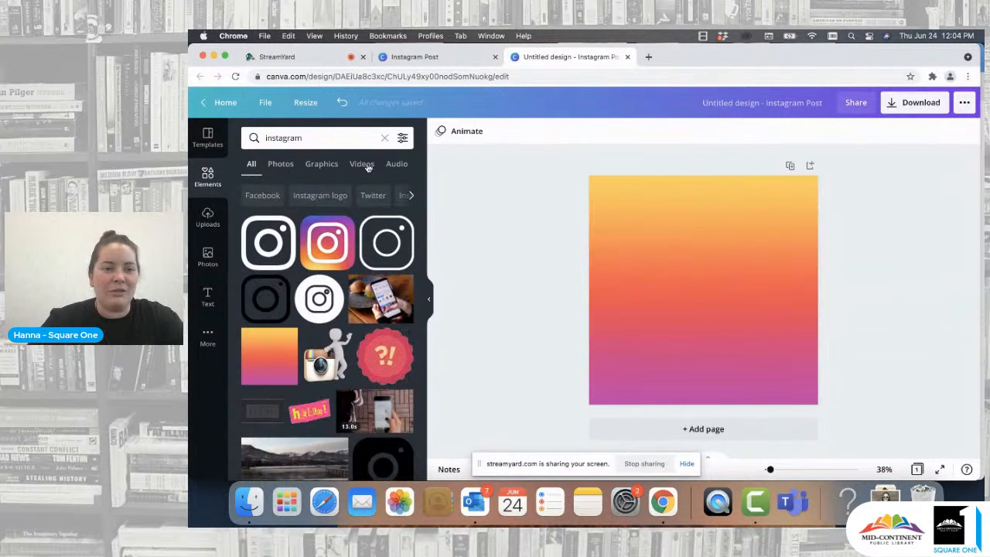
- Browse the Background collection among the extra apps, then return to the elements search
left_click(208, 340)
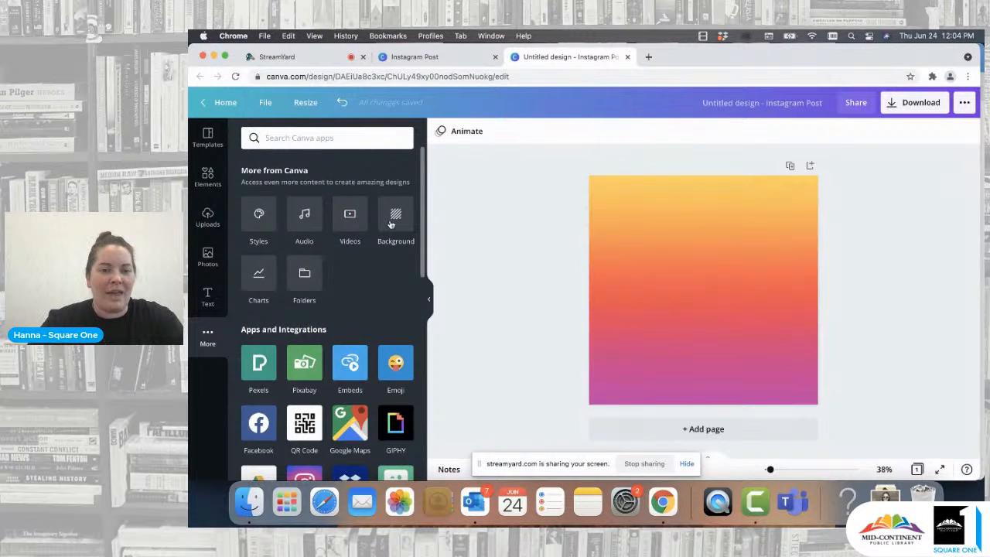
left_click(393, 221)
scroll(325, 341, "down", 5)
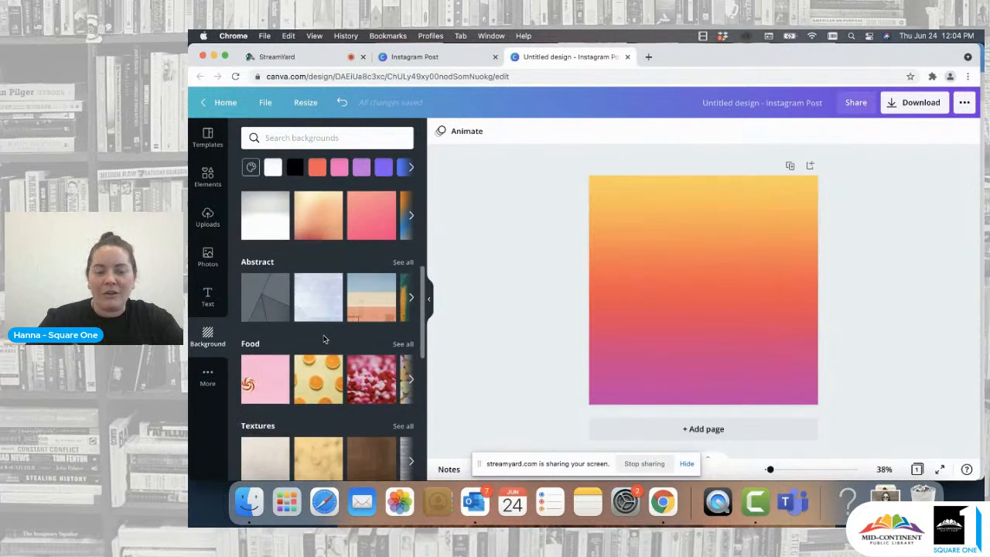
scroll(325, 339, "up", 5)
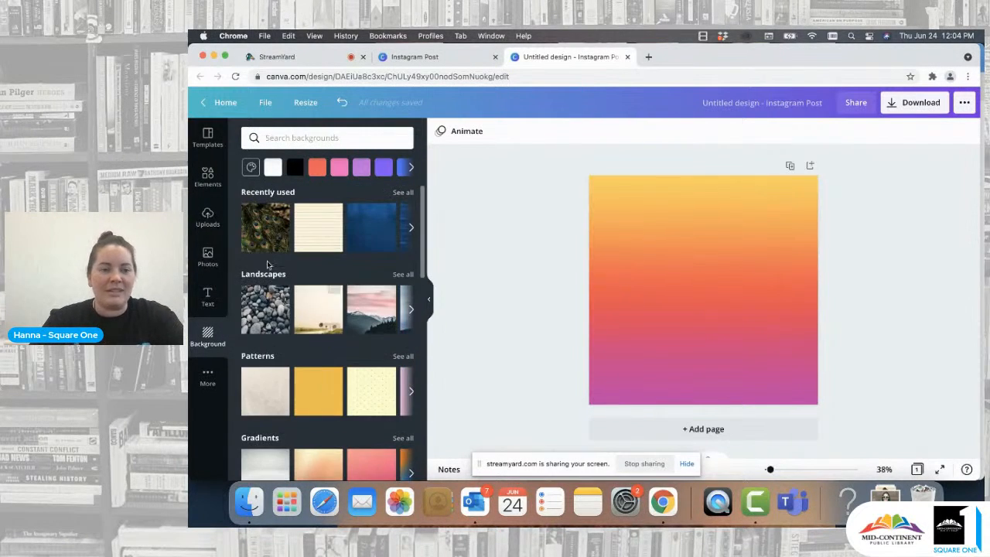
left_click(209, 190)
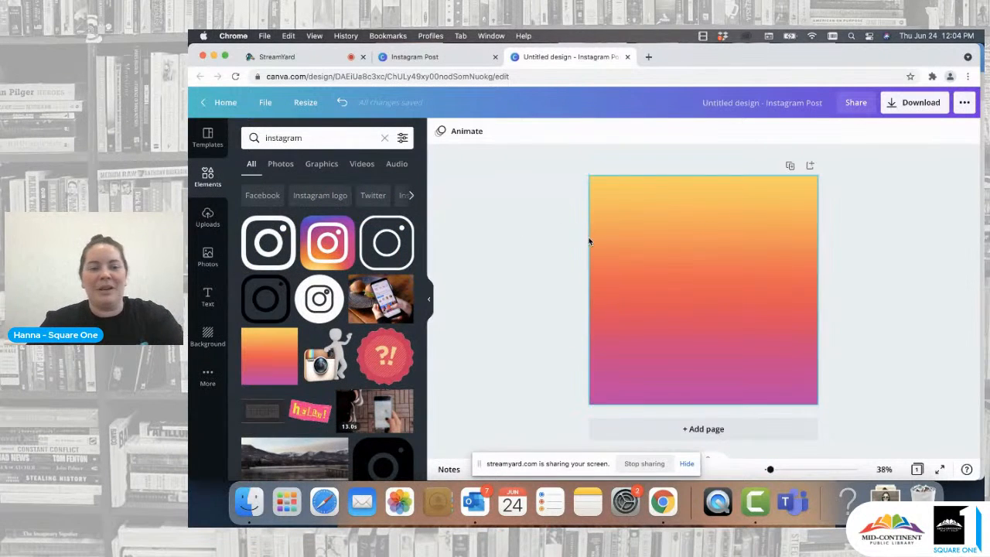
- Delete the gradient and add the same orange-to-pink gradient again to fill the page
left_click(618, 257)
key("Delete")
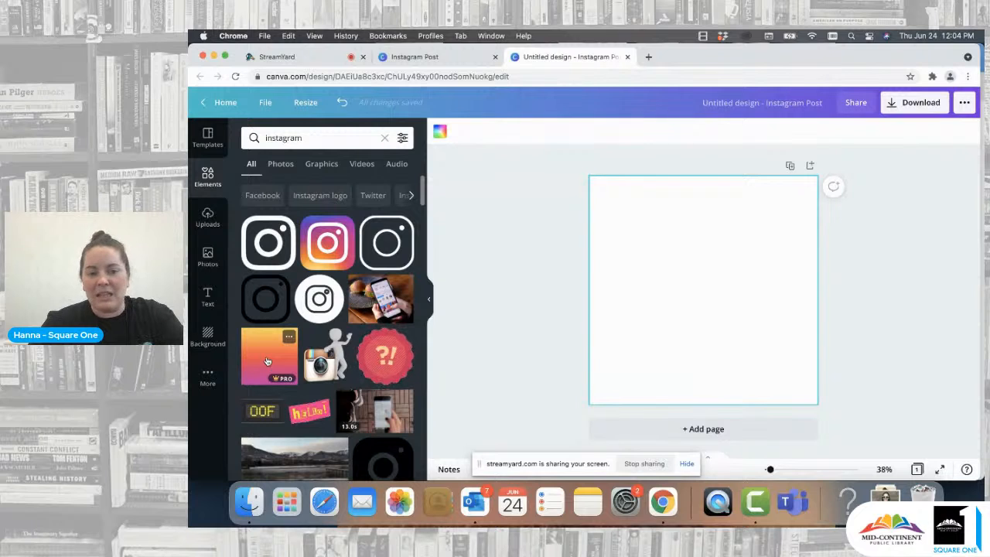
left_click_drag(267, 361, 594, 248)
left_click(541, 265)
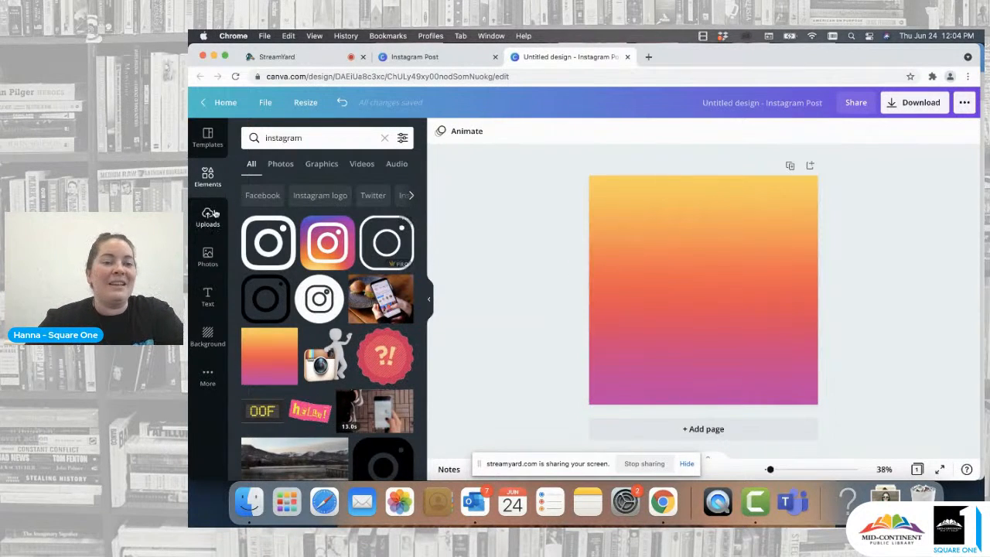
- Open the full Frames collection from the elements library
left_click(384, 138)
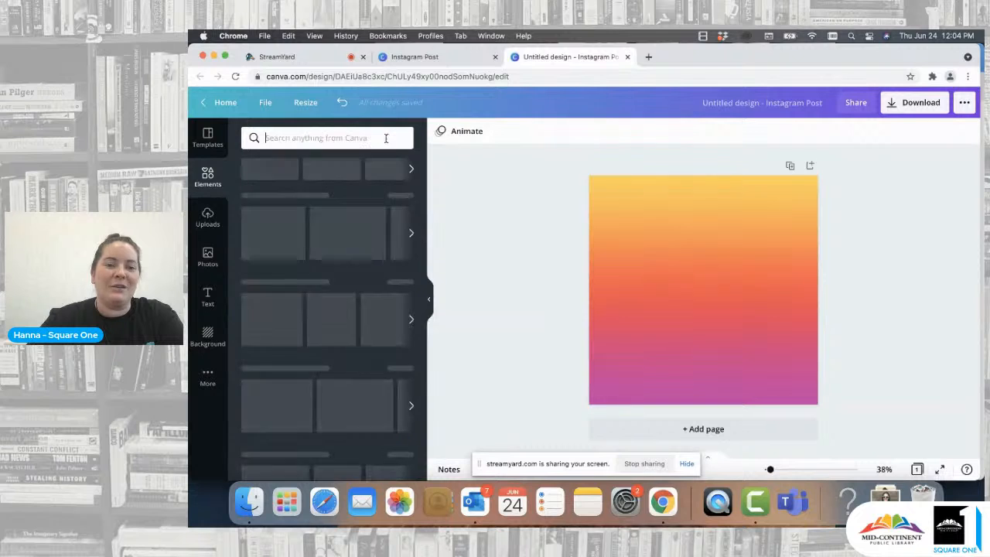
scroll(339, 318, "down", 10)
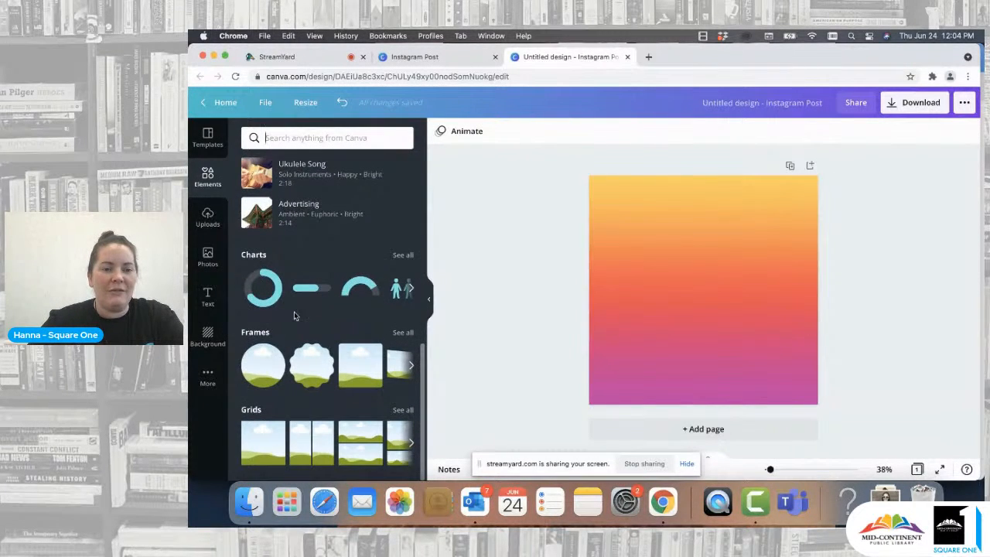
scroll(294, 316, "up", 5)
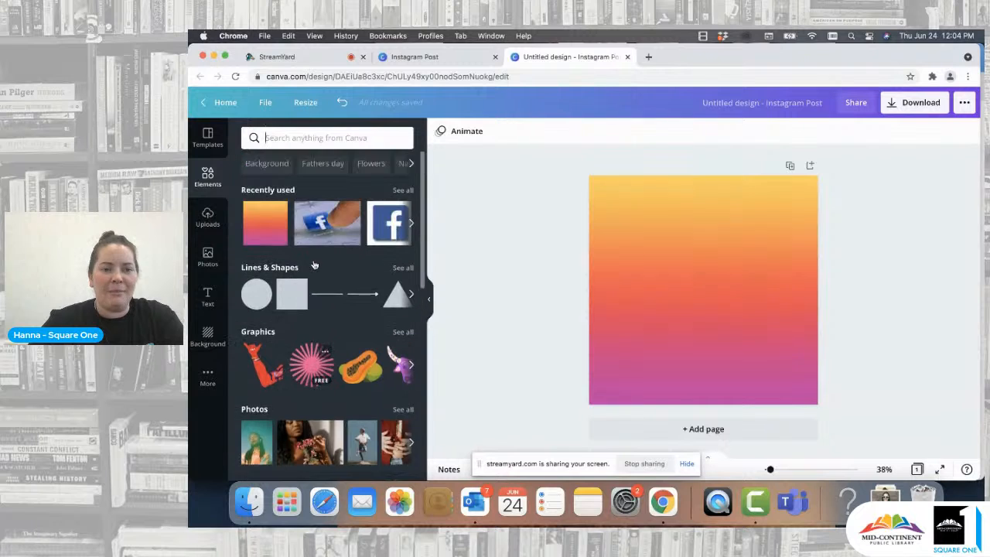
scroll(313, 263, "down", 8)
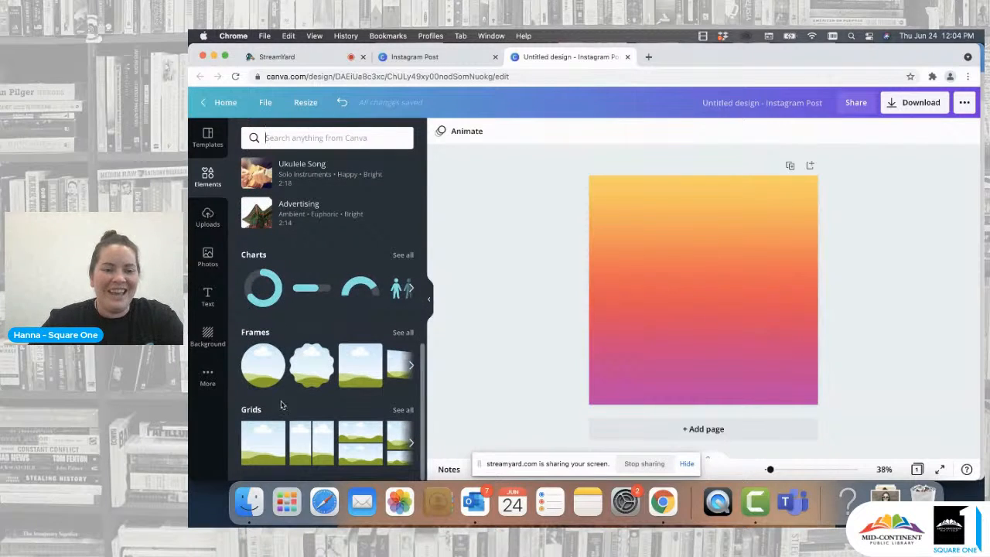
left_click(403, 333)
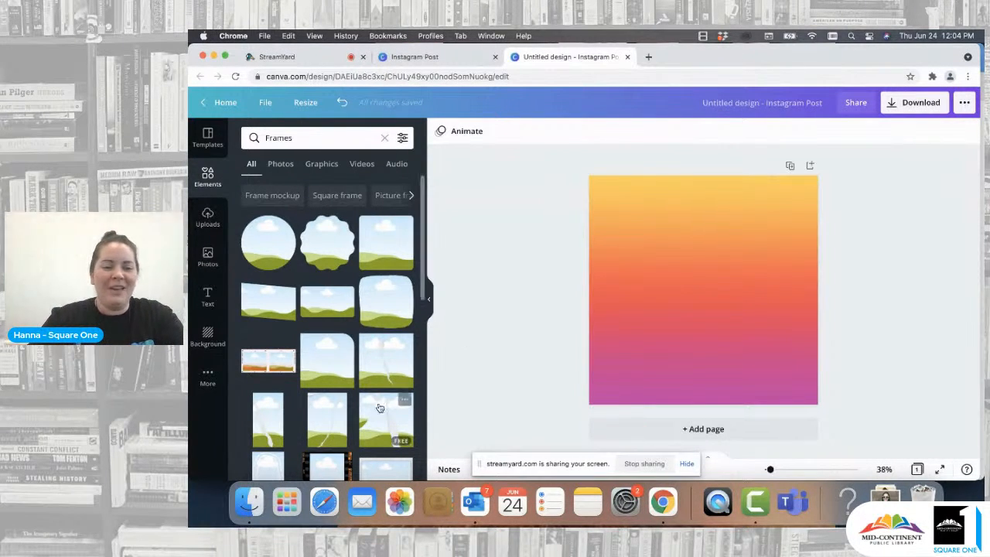
scroll(379, 404, "down", 5)
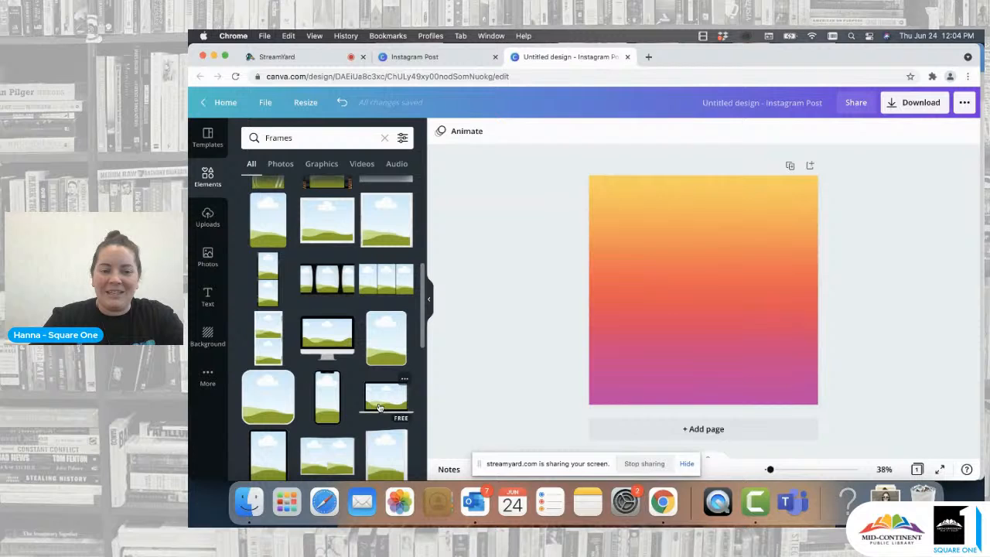
left_click(328, 405)
left_click_drag(706, 298, 646, 283)
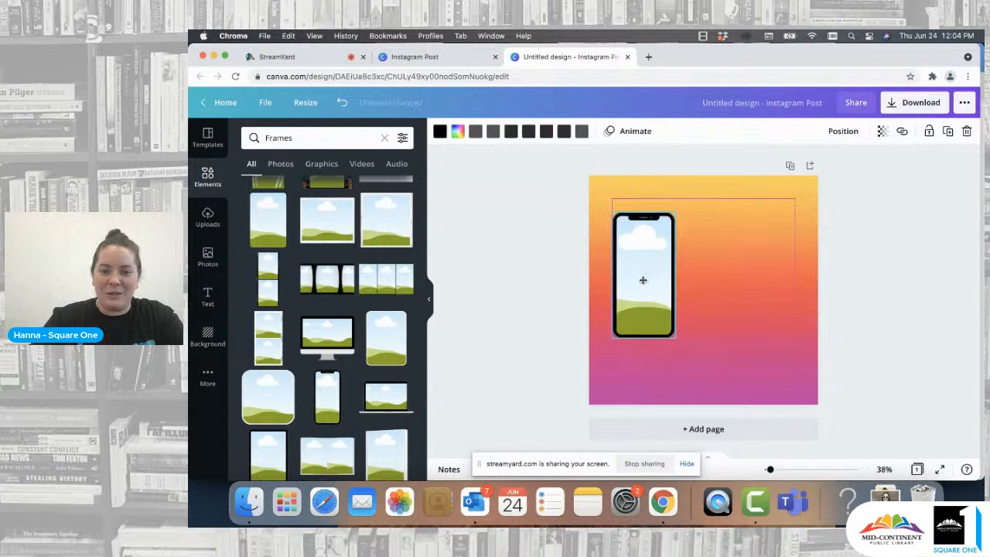
left_click_drag(675, 214, 683, 199)
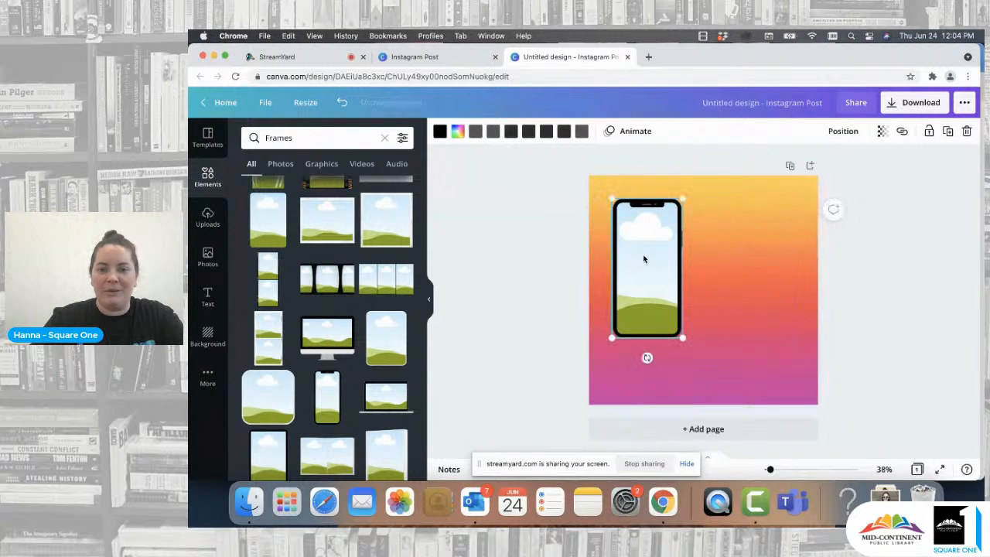
left_click_drag(643, 259, 630, 252)
key("Delete")
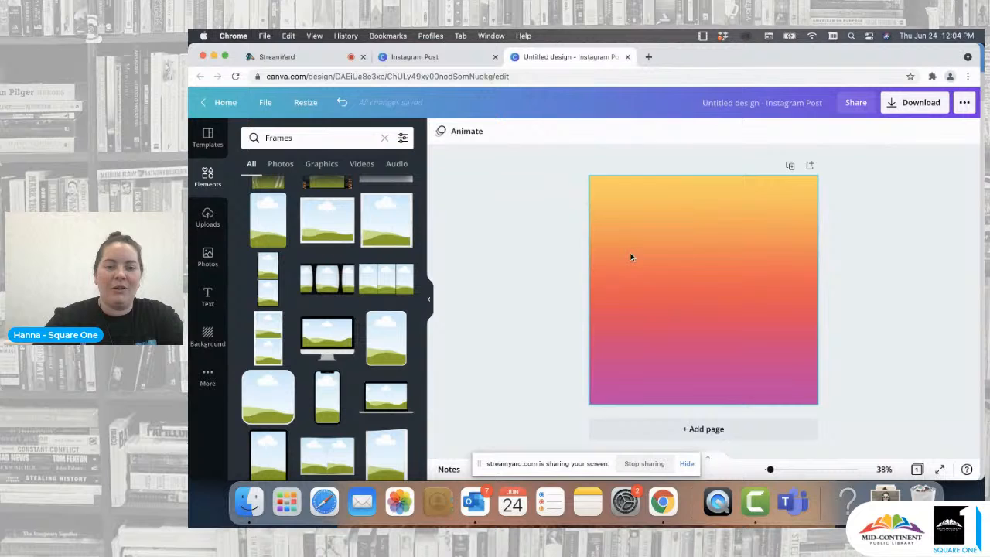
scroll(374, 377, "down", 2)
left_click(374, 376)
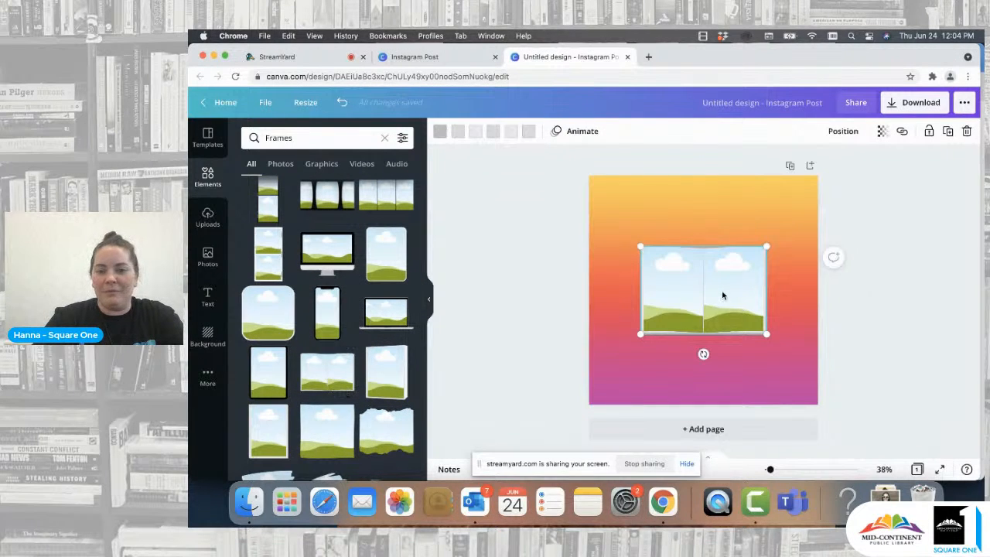
left_click_drag(712, 297, 705, 245)
left_click(705, 240)
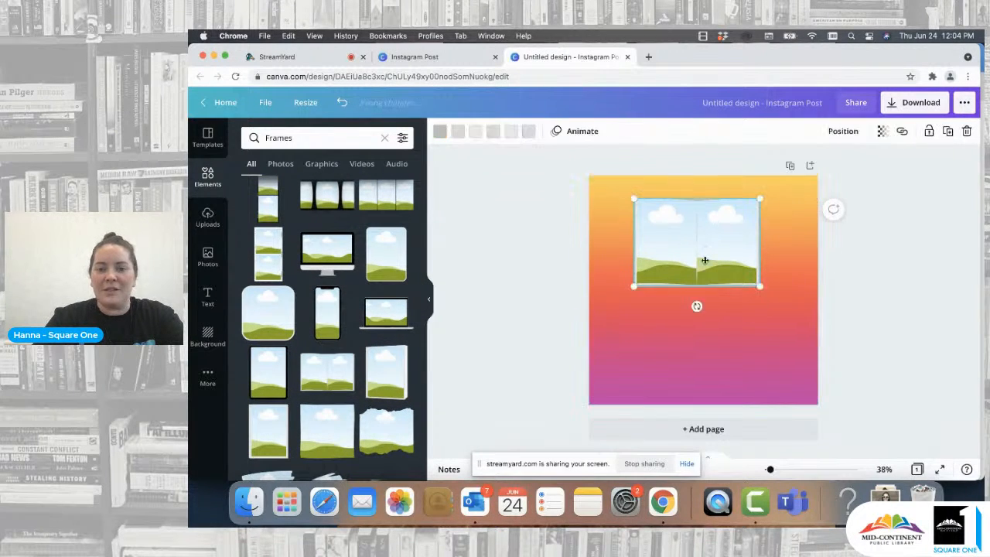
key("Delete")
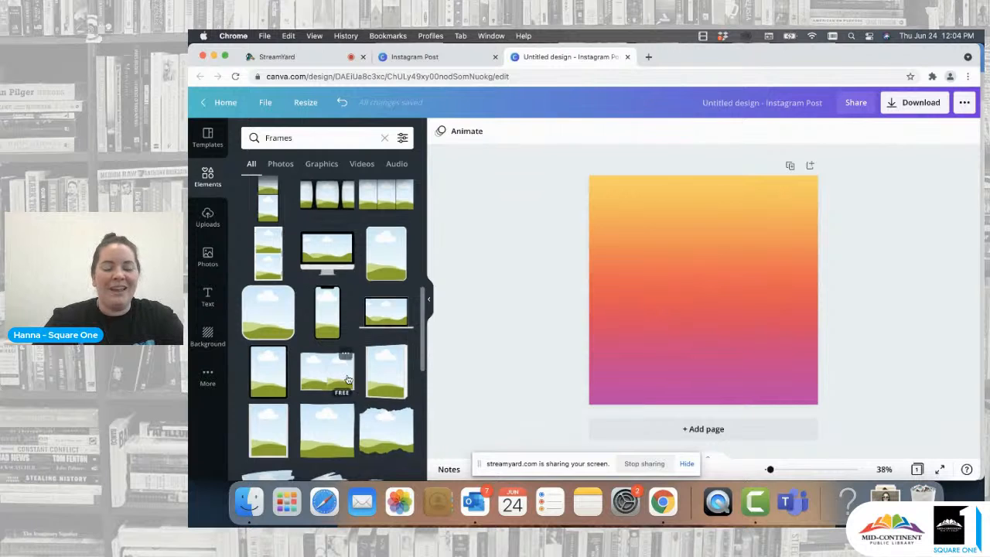
- Add the smartphone frame to the page
scroll(349, 380, "down", 5)
scroll(349, 381, "down", 10)
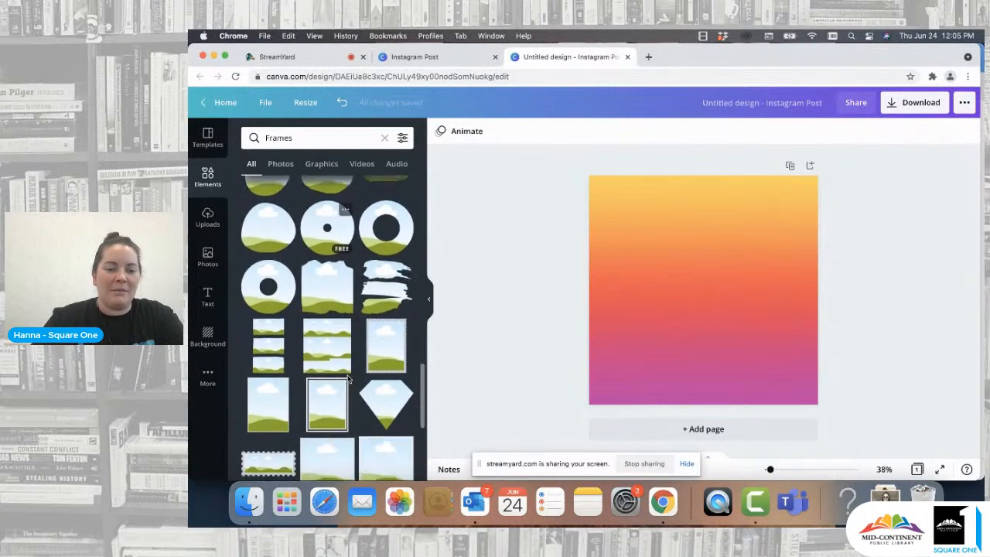
scroll(349, 380, "down", 3)
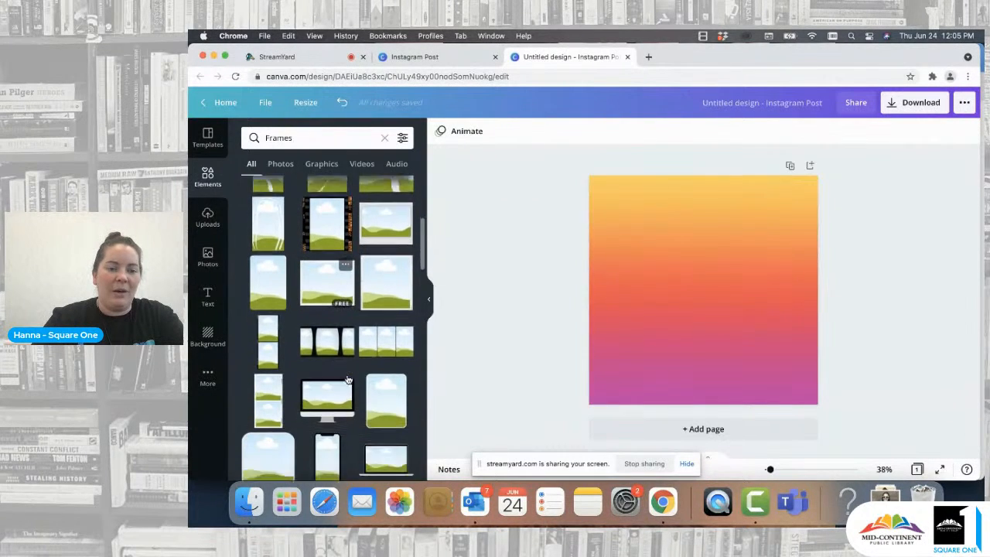
left_click(327, 375)
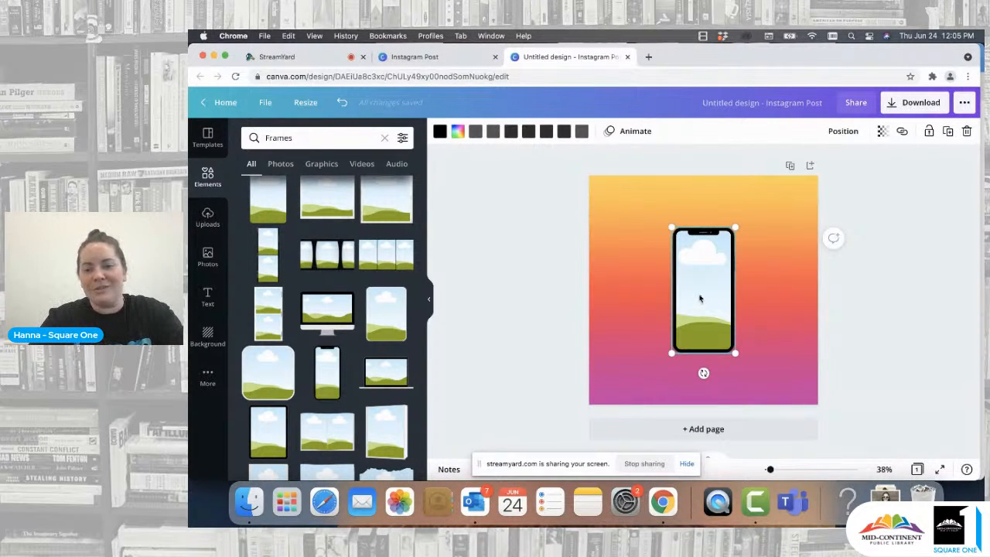
- Resize the smartphone frame slightly and center it horizontally in the upper part of the page
left_click_drag(700, 299, 700, 276)
left_click_drag(733, 209, 730, 216)
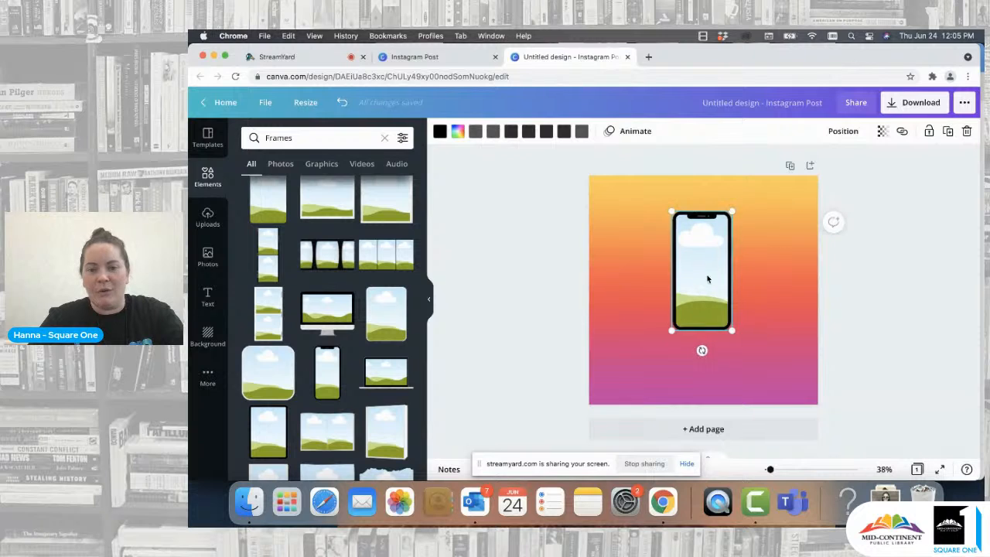
left_click_drag(707, 277, 707, 264)
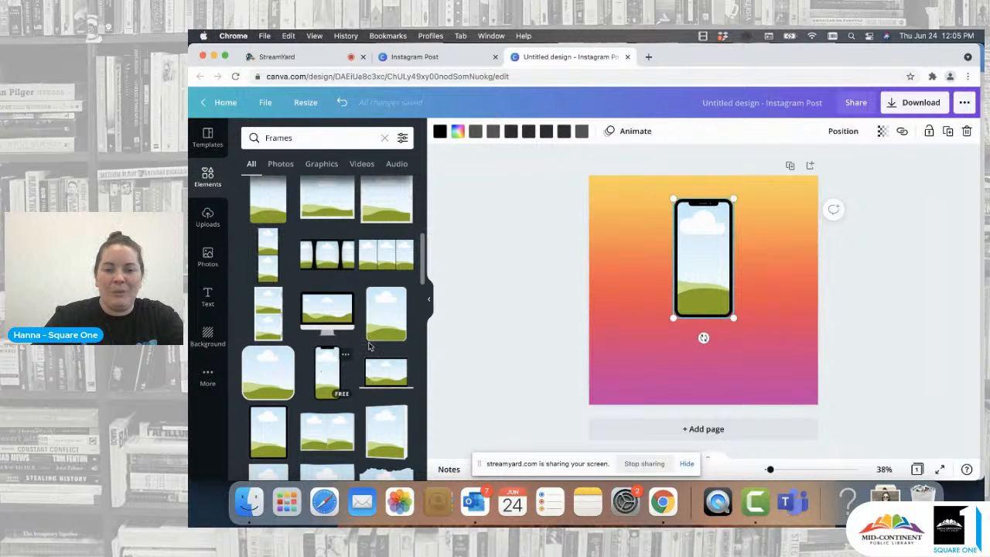
mouse_move(672, 322)
left_mouse_down()
mouse_move(665, 337)
mouse_move(677, 311)
mouse_move(670, 334)
mouse_move(669, 325)
left_mouse_up()
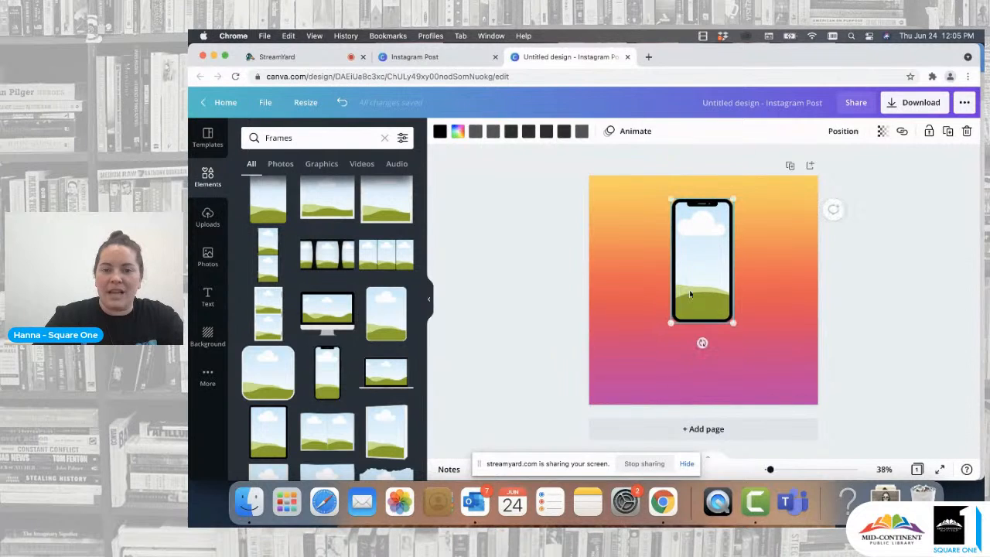
mouse_move(705, 267)
left_mouse_down()
mouse_move(713, 265)
mouse_move(690, 256)
mouse_move(702, 255)
left_mouse_up()
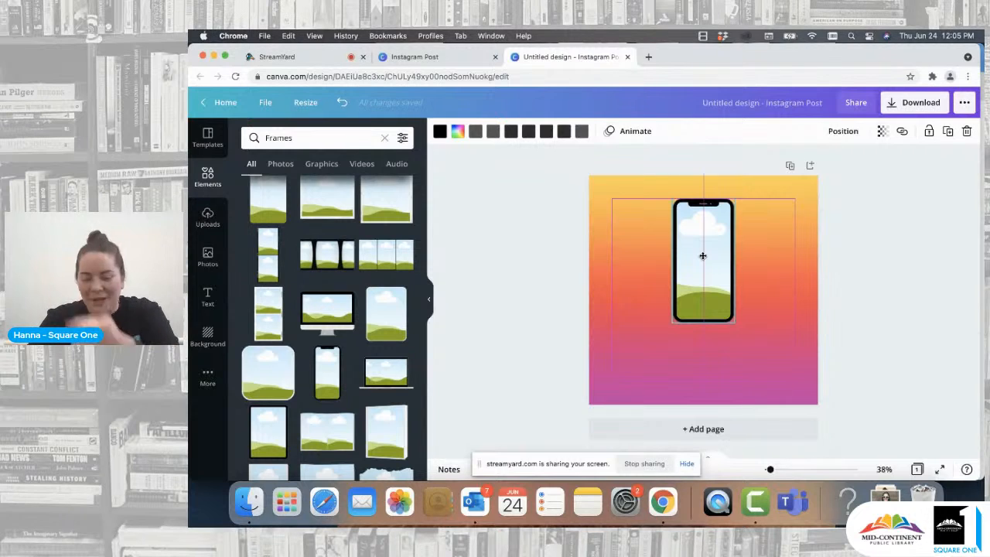
left_click_drag(702, 255, 703, 257)
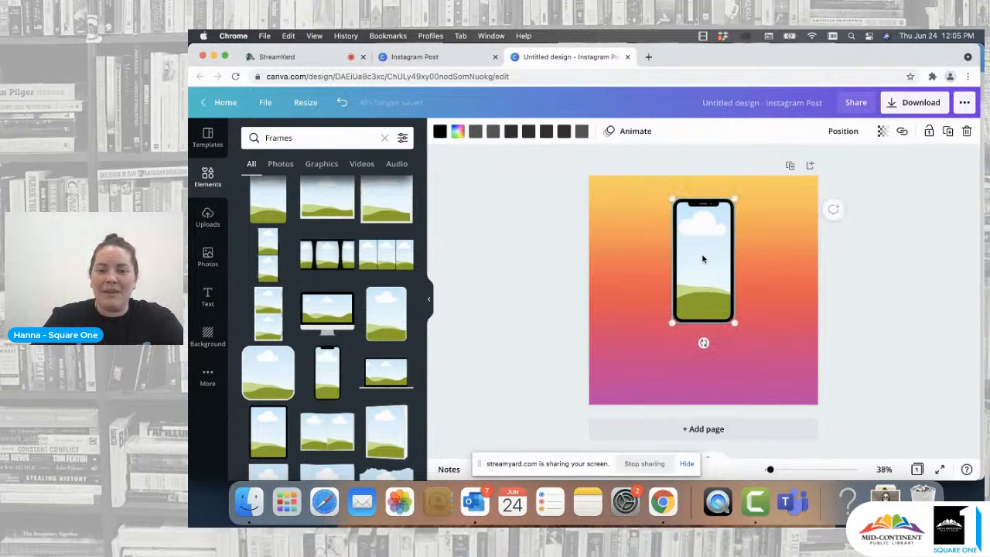
- Add a second smartphone frame beside the first and delete it again
left_click(325, 375)
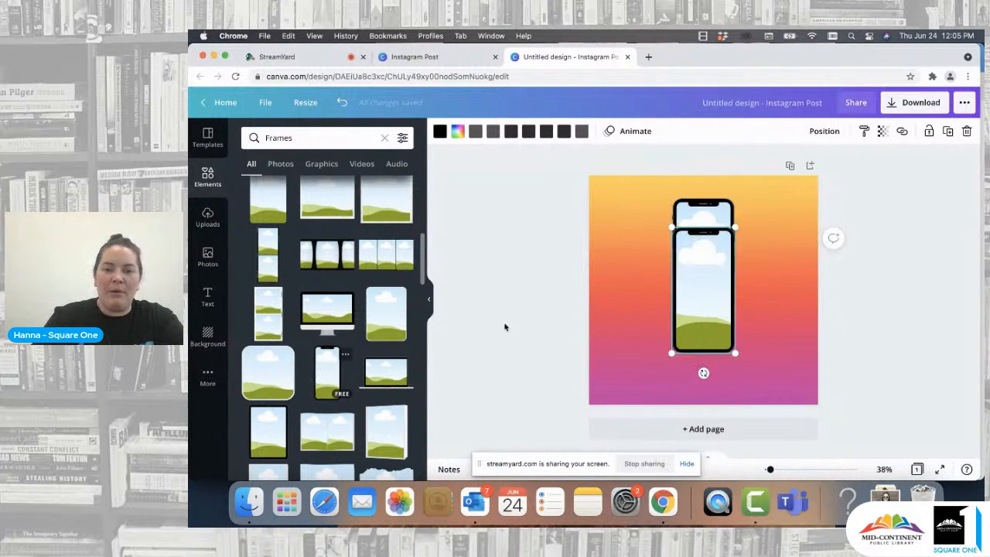
left_click_drag(702, 287, 771, 265)
left_click(745, 384)
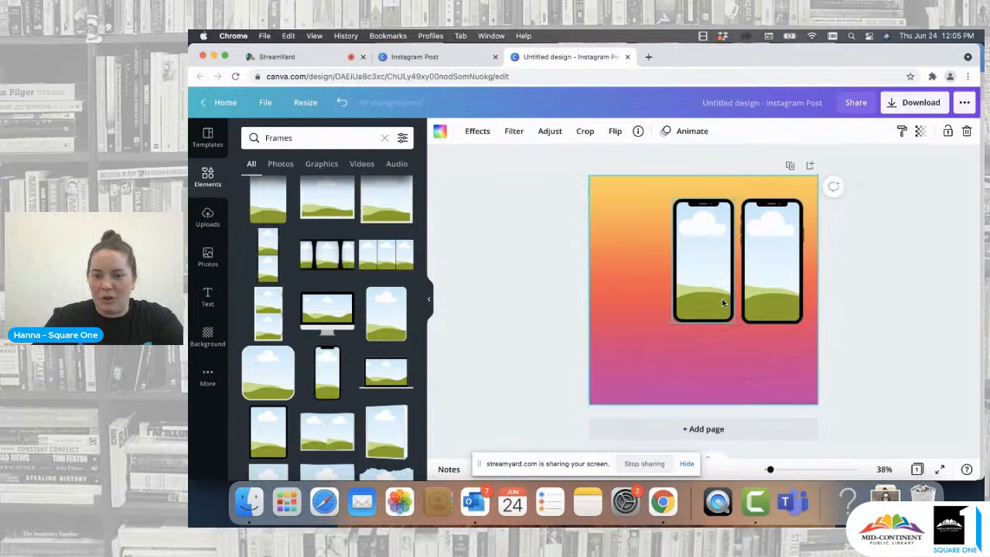
left_click(752, 306)
key("Delete")
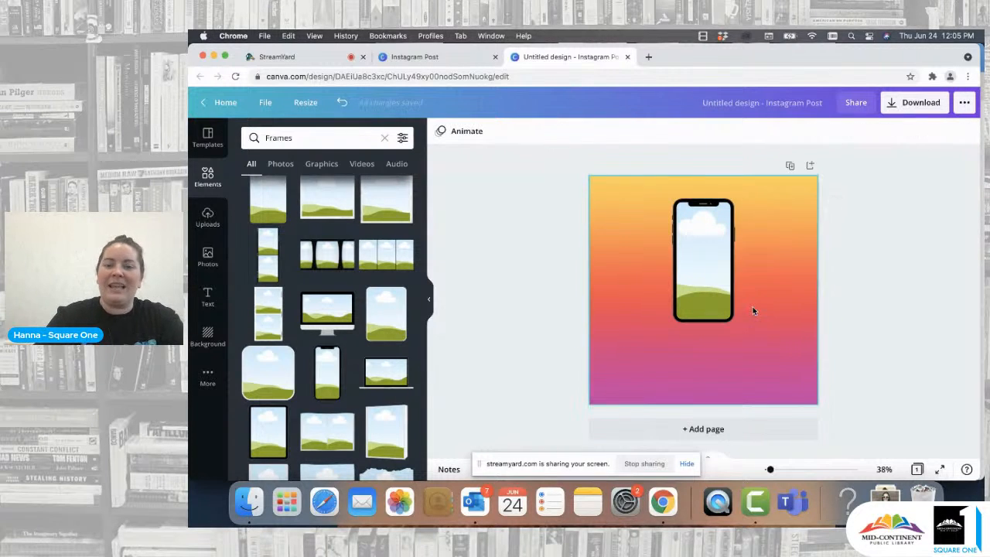
- Duplicate the smartphone frame twice, arranging three frames in a row across the upper part of the page
left_click(714, 291)
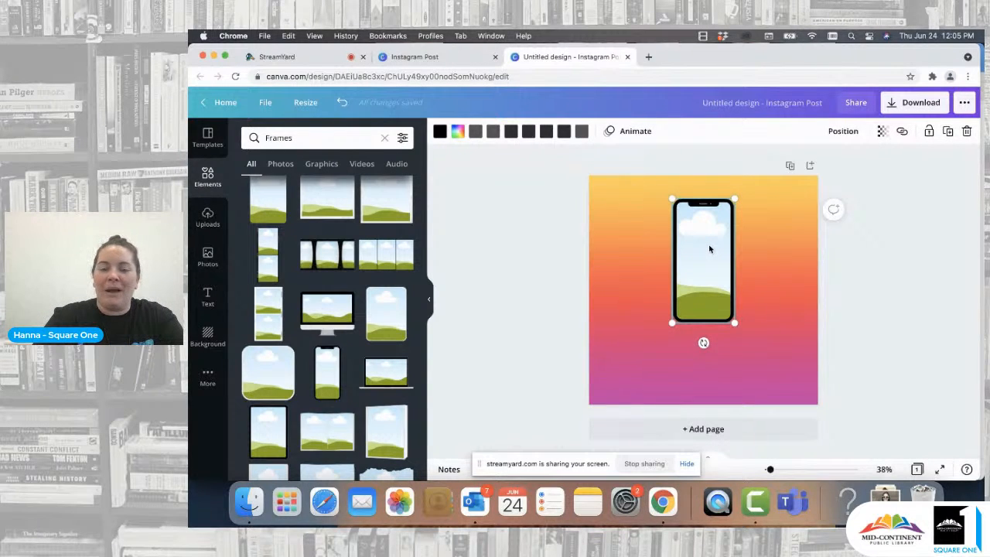
left_click(949, 132)
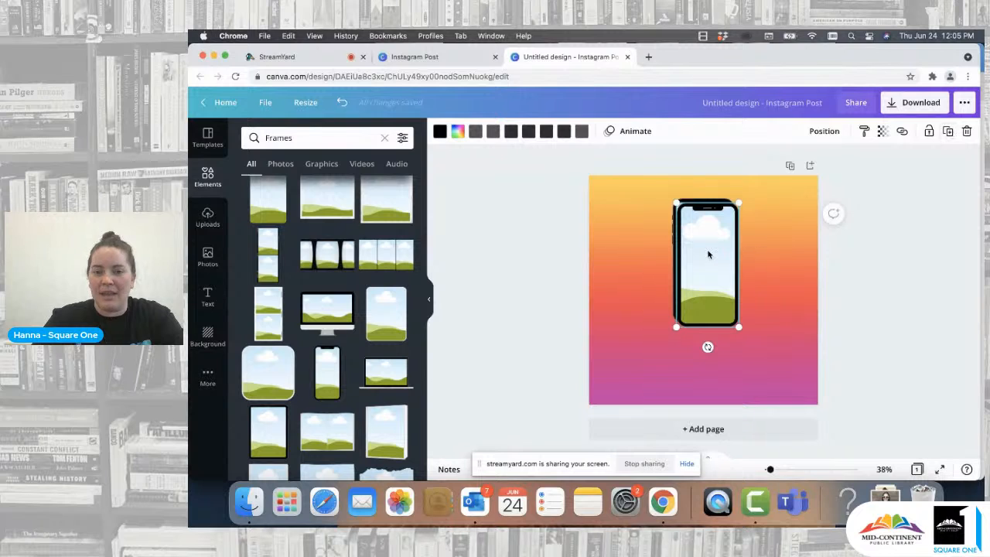
left_click_drag(708, 254, 776, 241)
left_click_drag(782, 242, 781, 245)
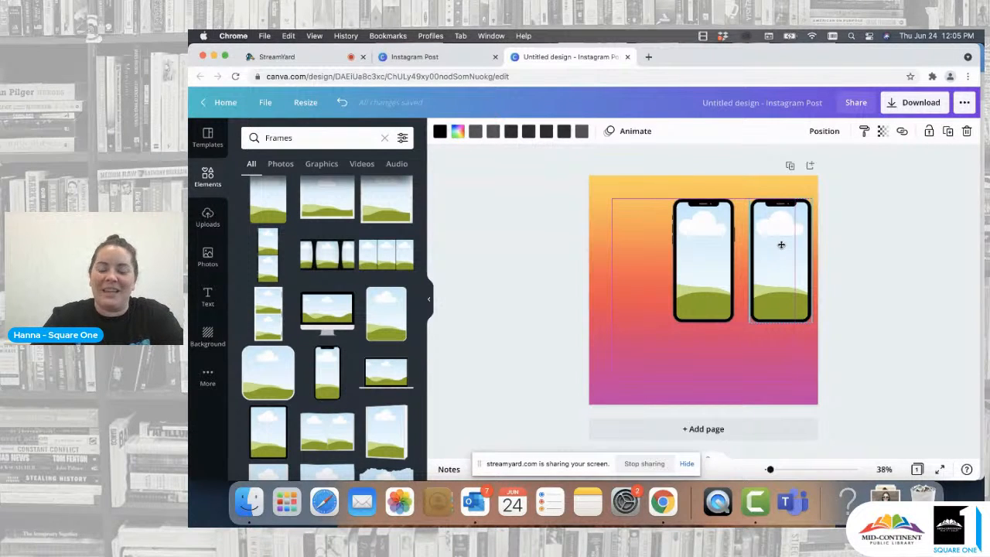
left_click_drag(781, 245, 781, 247)
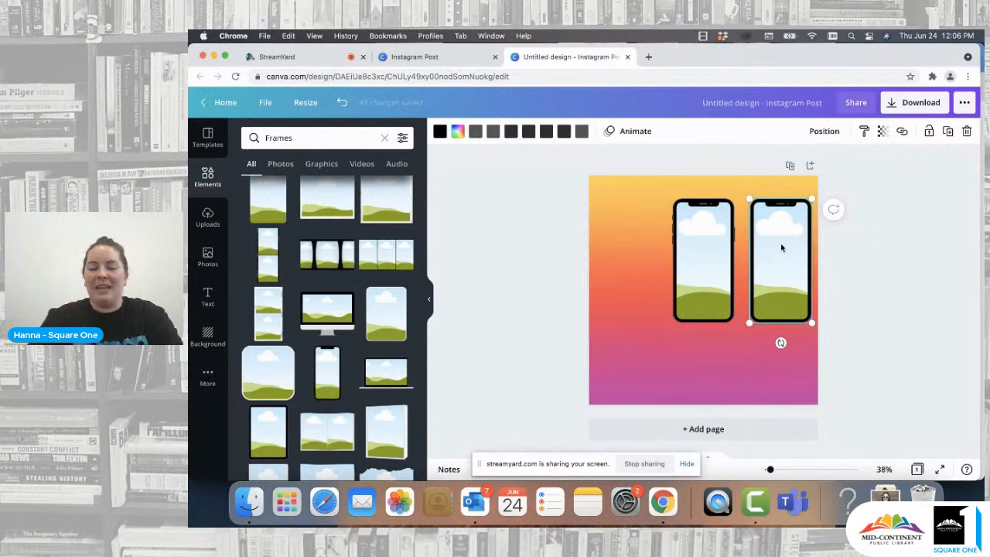
left_click_drag(783, 244, 608, 268)
left_click(948, 131)
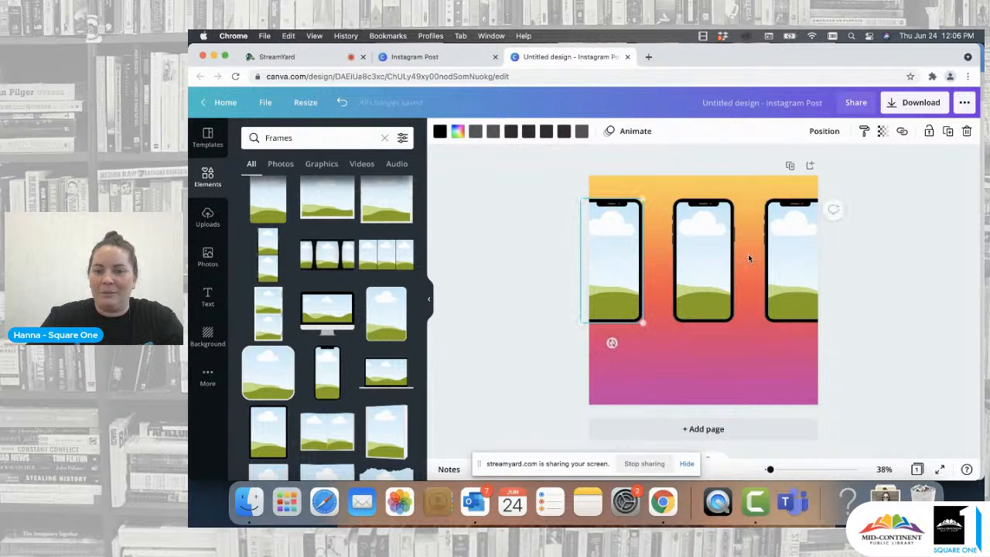
left_click(801, 264)
left_click(759, 350)
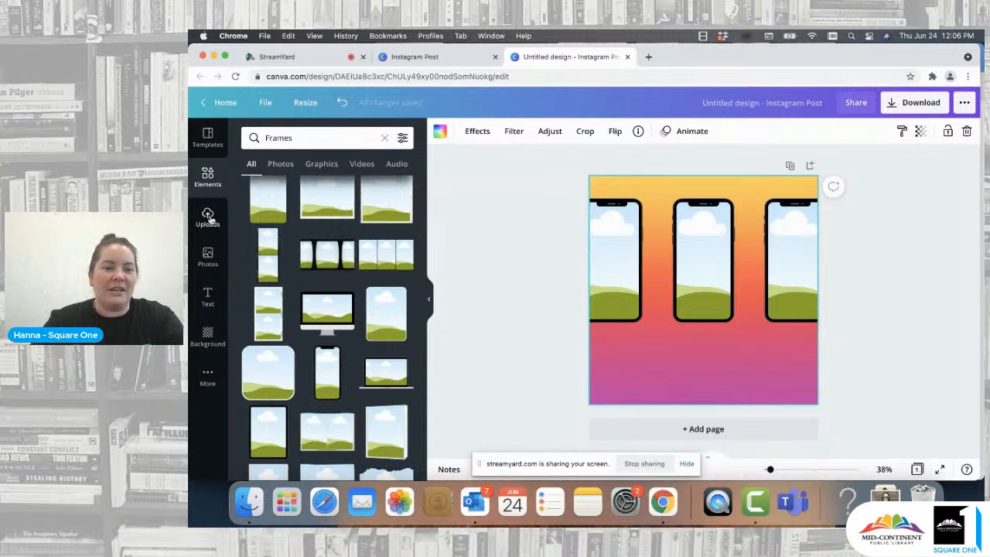
left_click(208, 257)
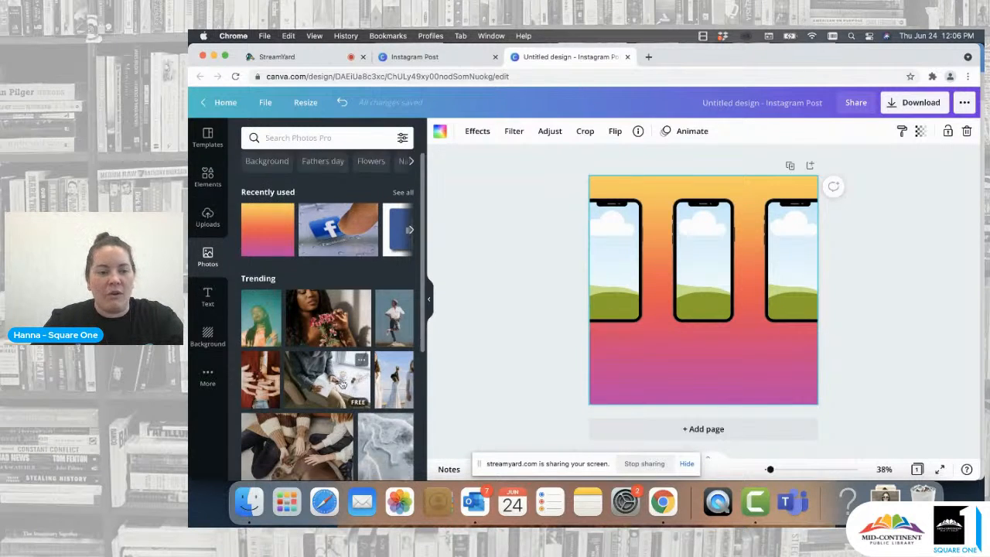
scroll(343, 384, "down", 5)
scroll(342, 384, "up", 5)
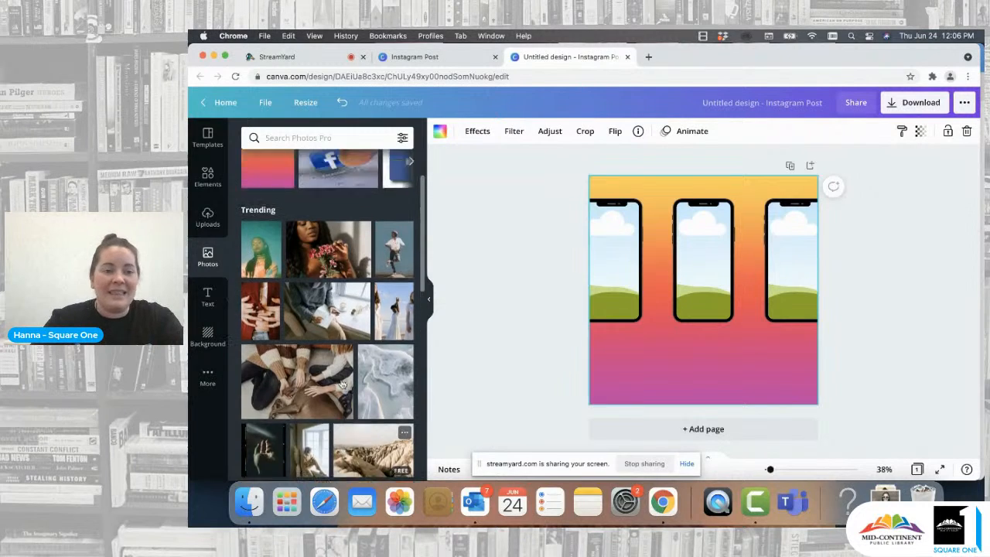
- Upload three photos from the device's Downloads folder, including IMG_3833.HEIC and IMG_3836.HEIC
left_click(207, 218)
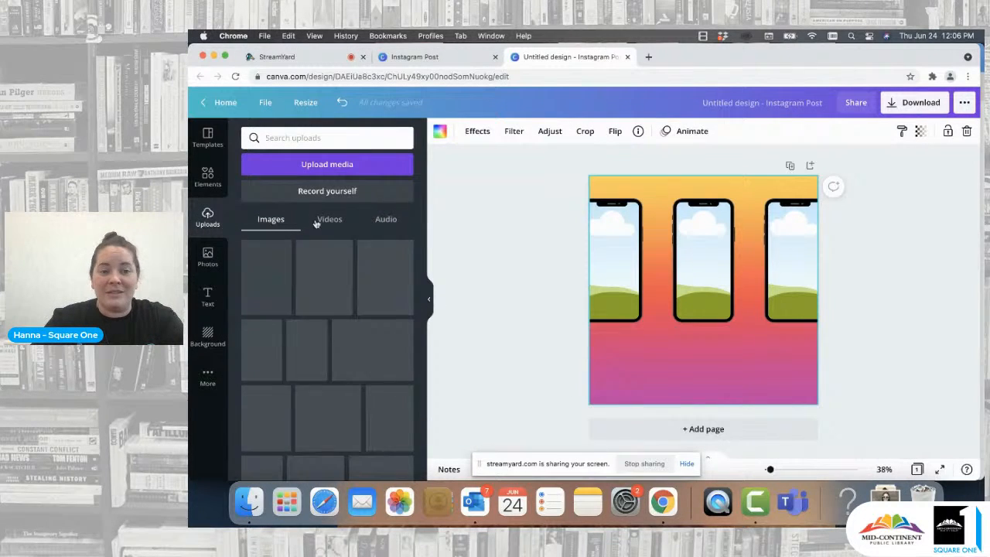
left_click(332, 162)
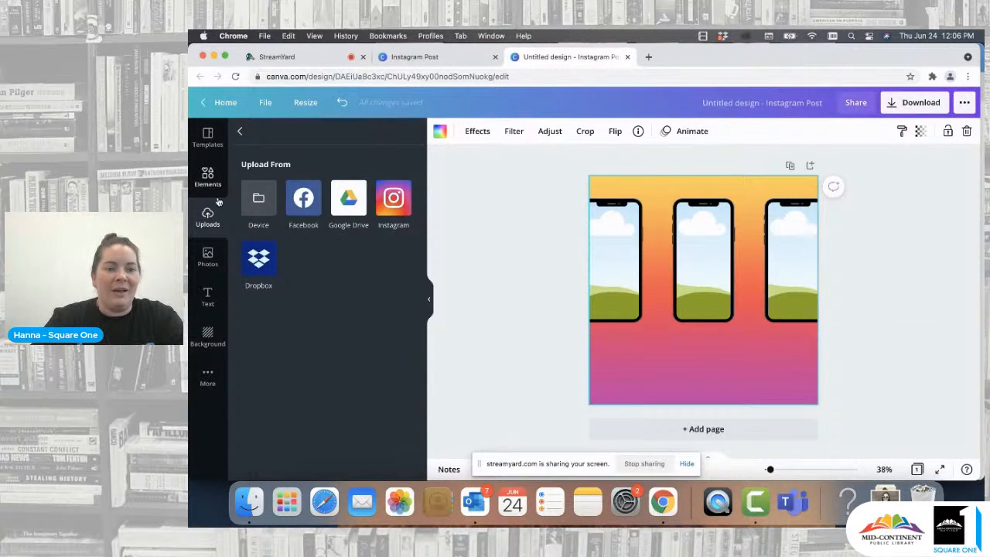
left_click(239, 133)
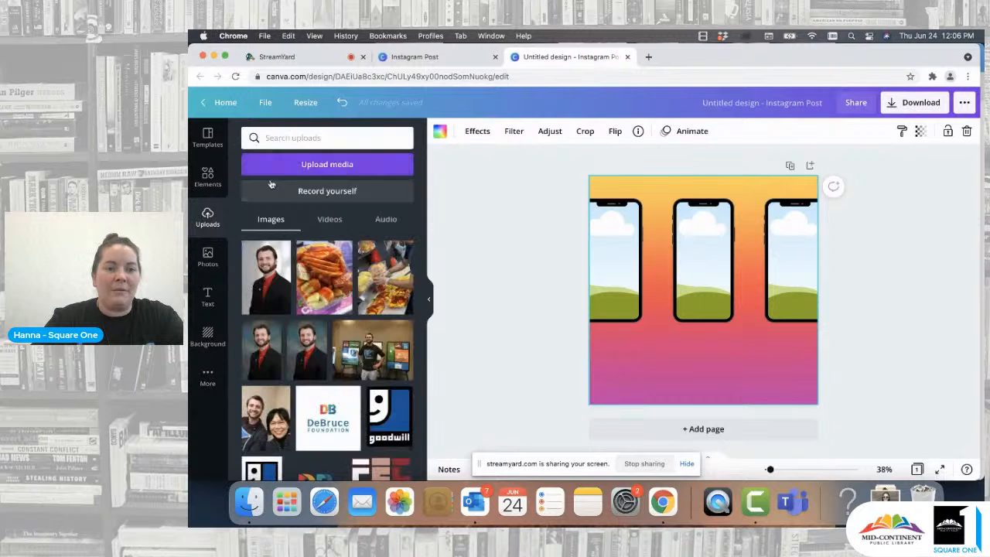
left_click(342, 167)
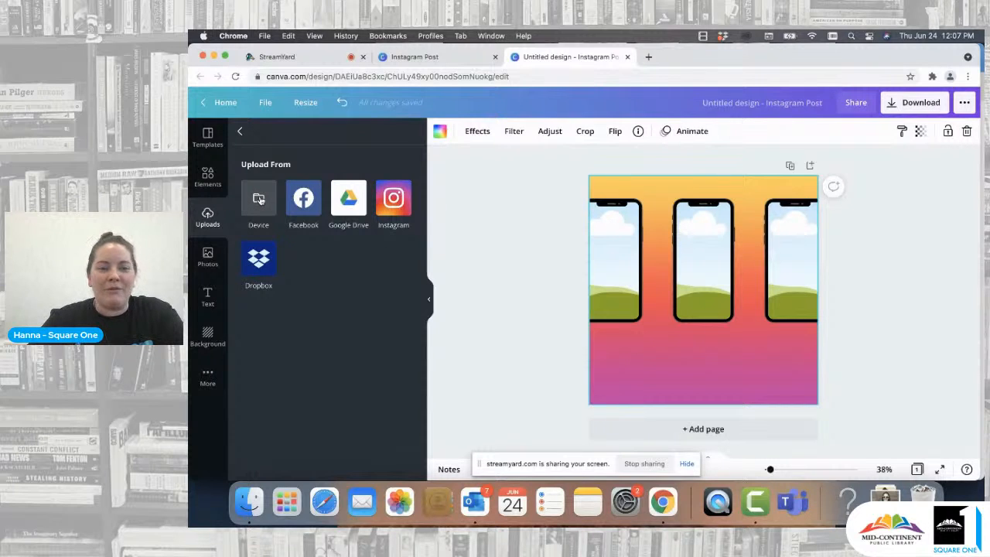
left_click(259, 198)
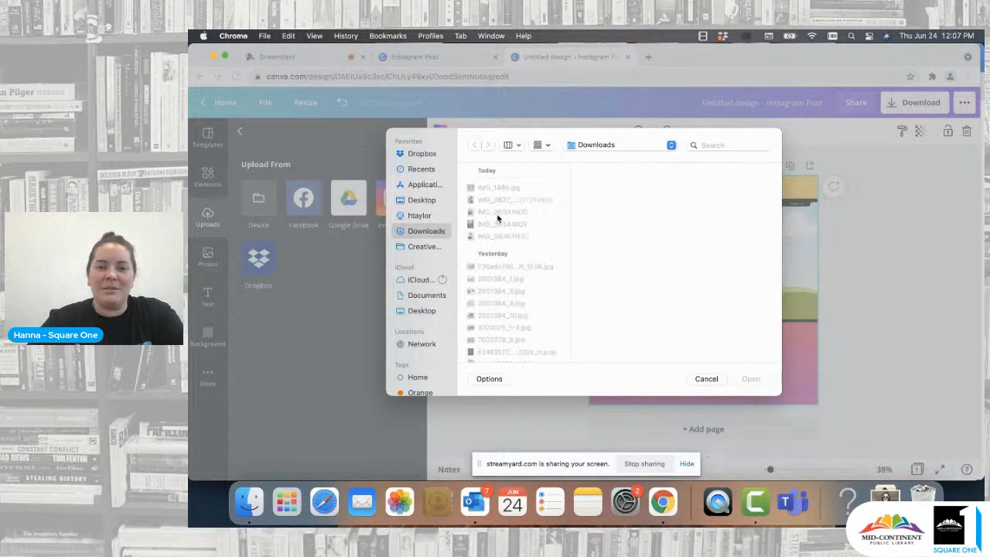
left_click(488, 239)
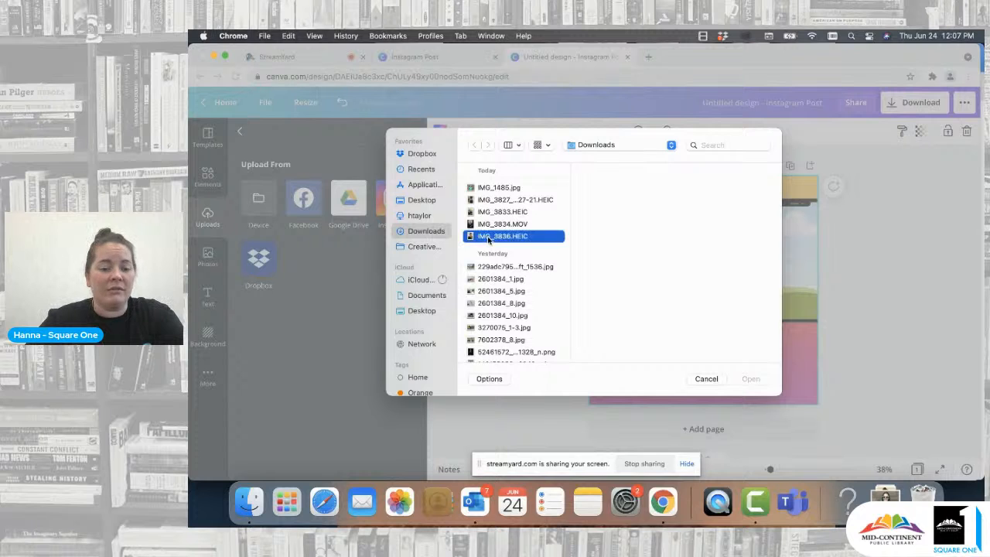
left_click(507, 214, "super")
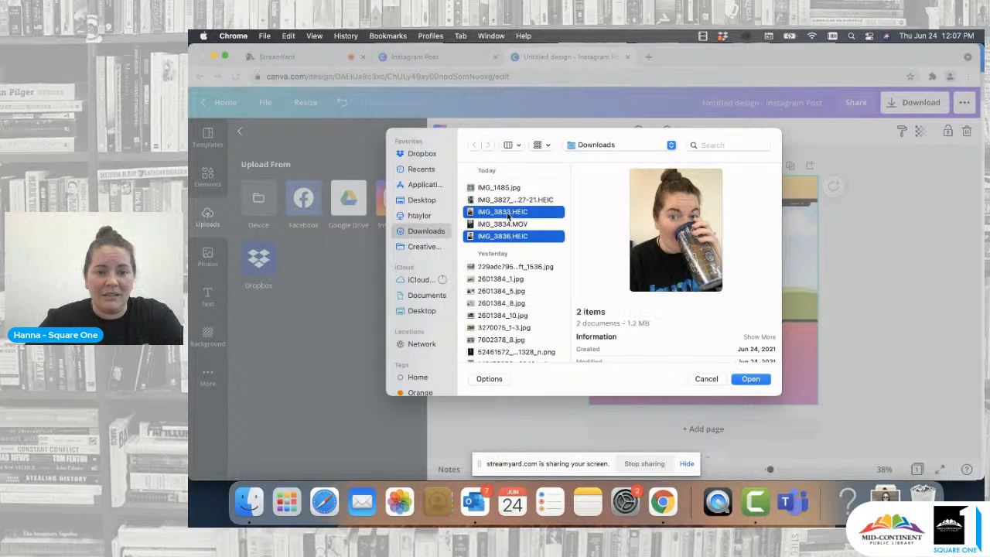
left_click(515, 201, "super")
left_click(742, 379)
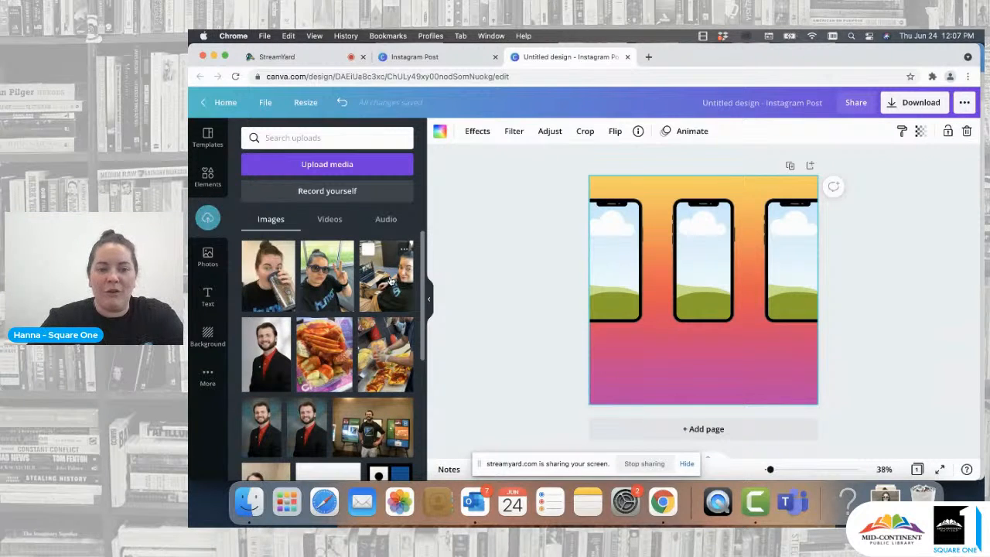
- Place the laptop photo into the left phone frame and reposition it inside the frame
left_click_drag(390, 280, 615, 279)
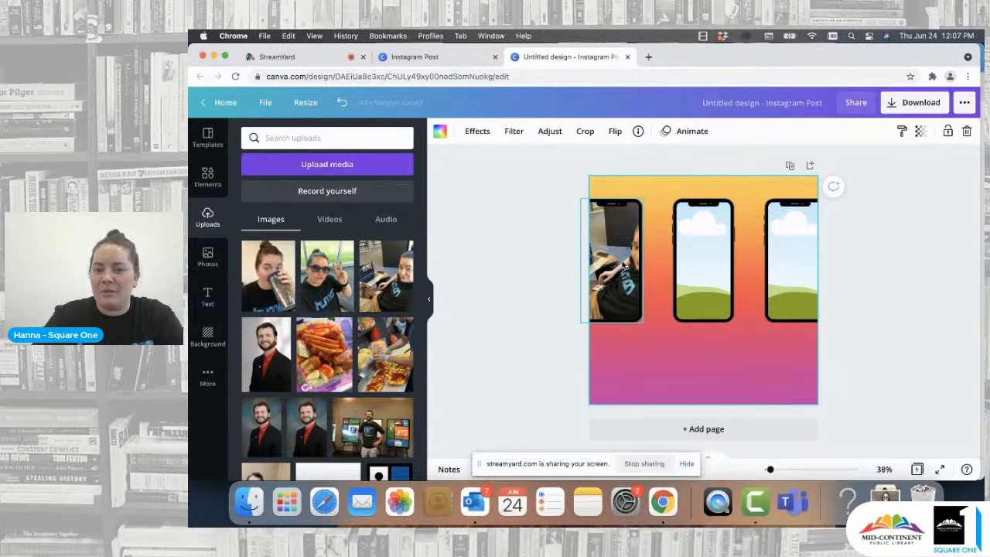
double_click(625, 266)
left_click_drag(624, 265, 596, 263)
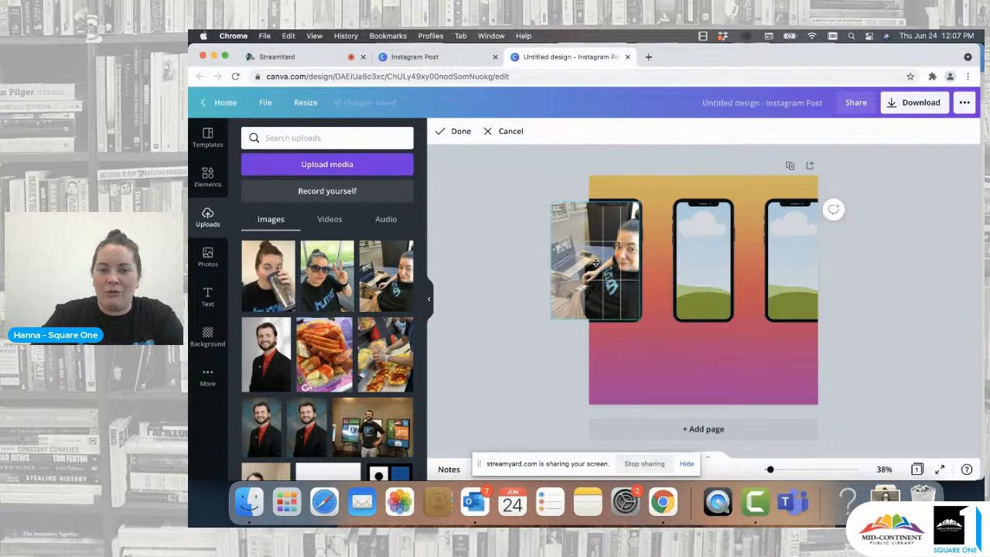
left_click(491, 264)
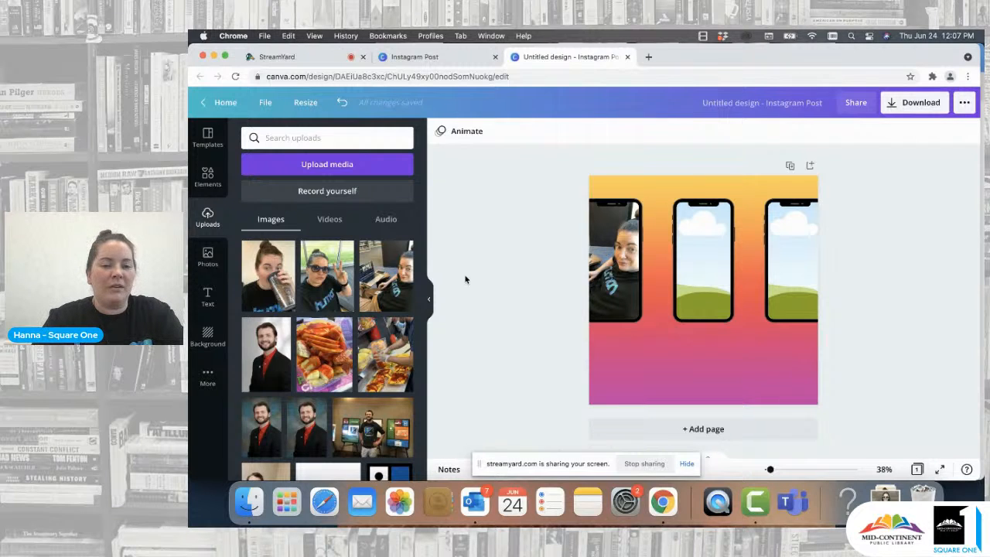
- Place the sunglasses photo into the center phone frame
left_click_drag(324, 288, 712, 257)
double_click(704, 262)
left_click(537, 252)
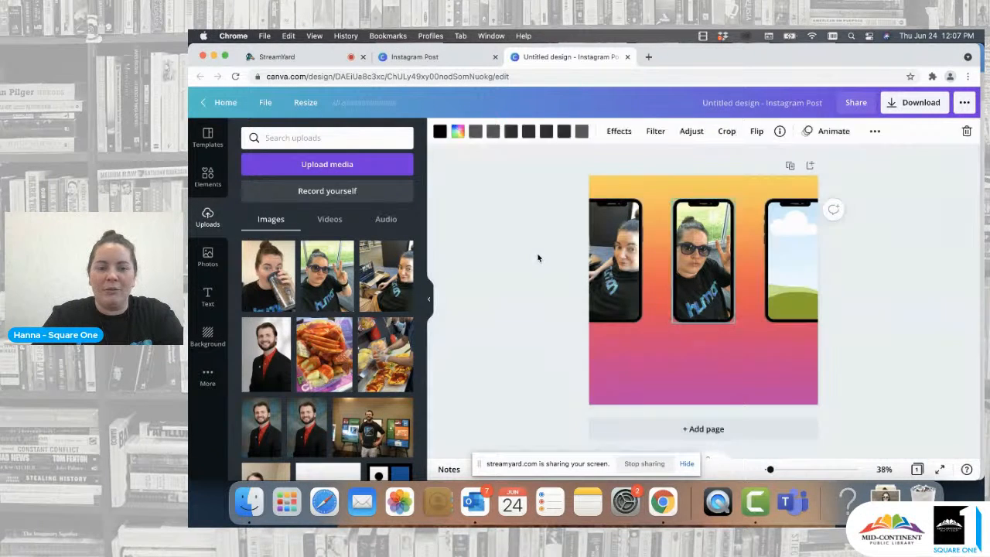
left_click(537, 252)
- Fill the right phone frame with the photo of drinking from a bottle
left_click_drag(273, 280, 788, 238)
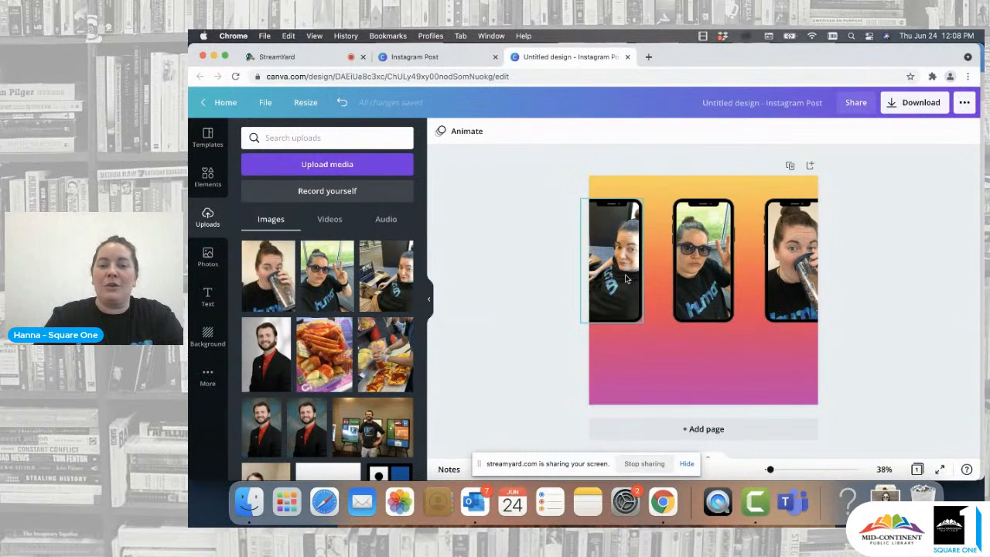
left_click(705, 267)
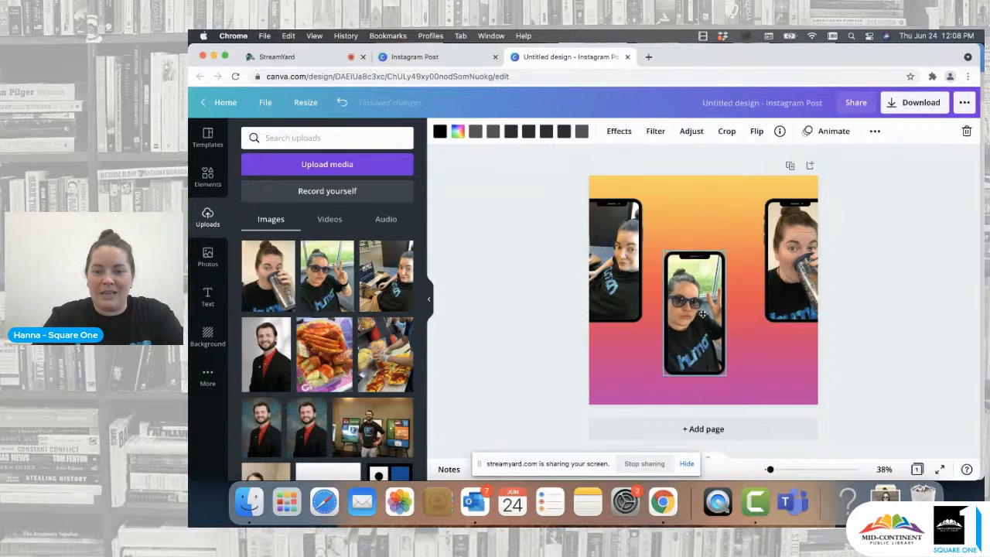
left_click(641, 336)
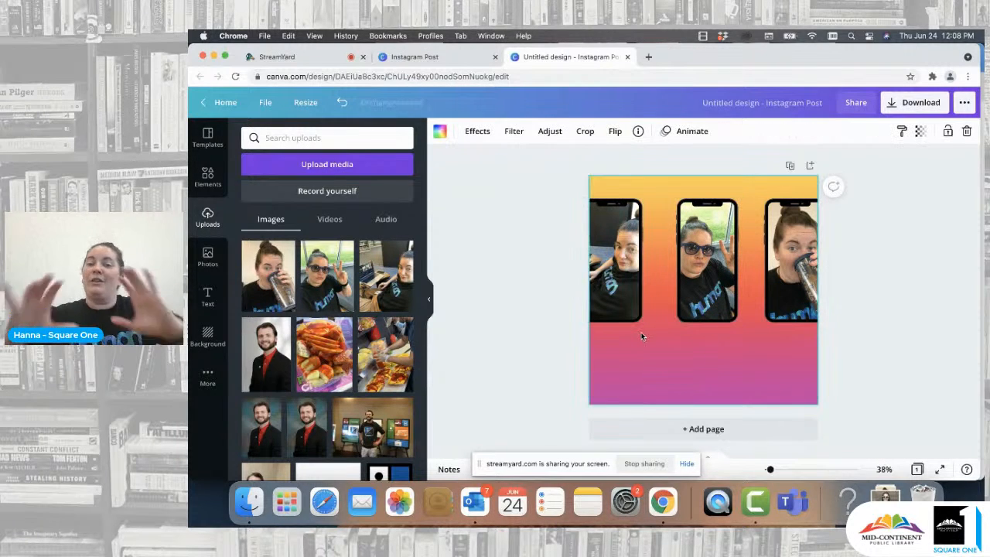
- Select all three phone frames, group them, and move the group slightly down on the page
left_click(690, 278)
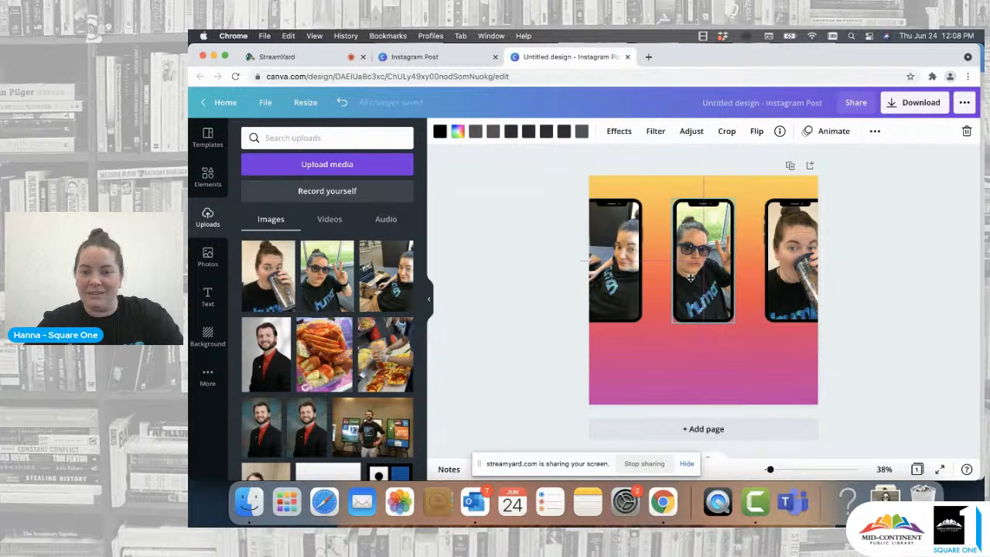
left_click(615, 261)
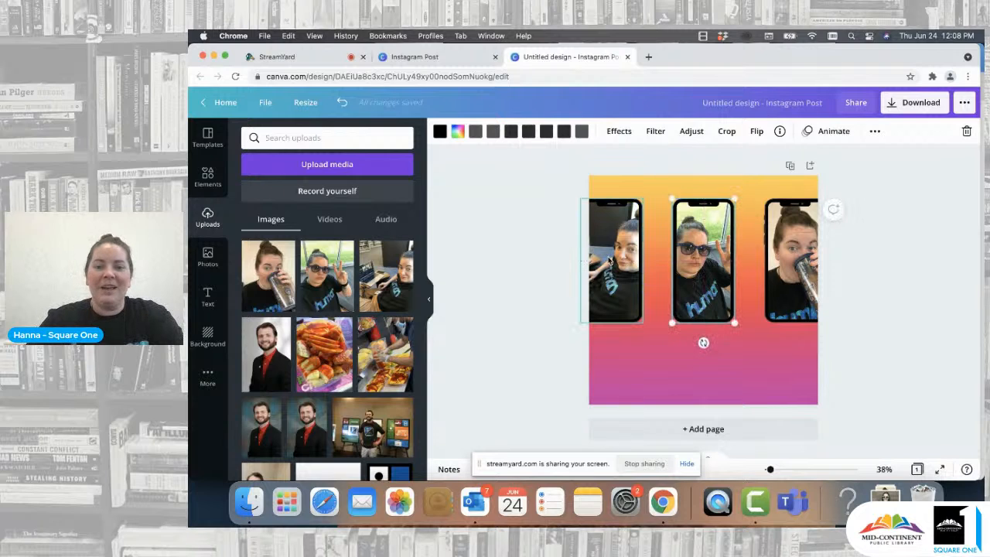
left_click(691, 273, "shift")
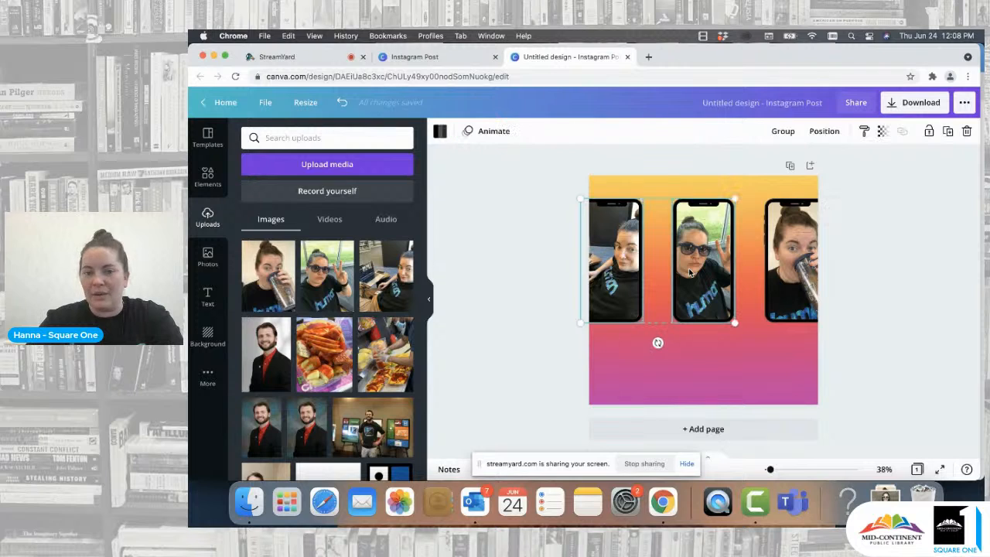
left_click(764, 271, "shift")
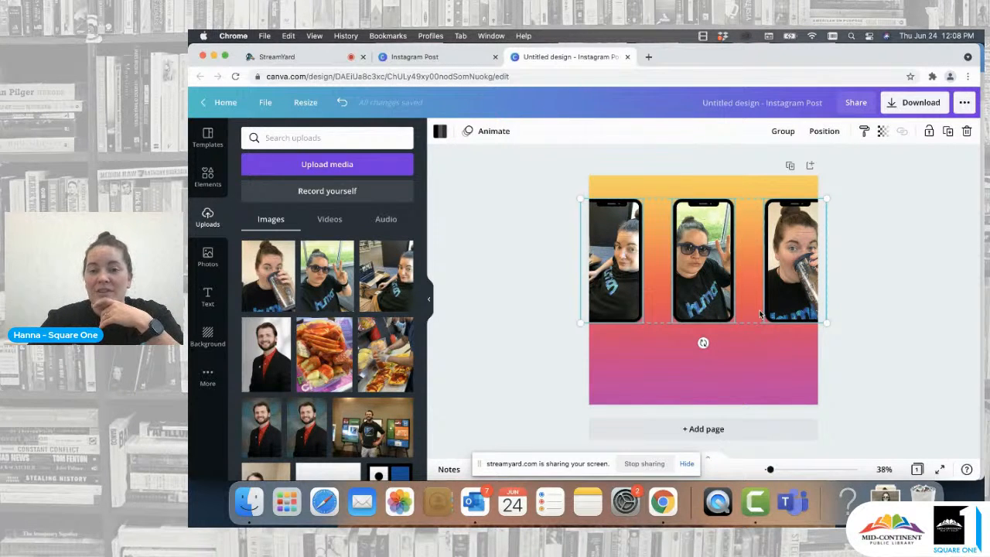
left_click(782, 136)
left_click(710, 357)
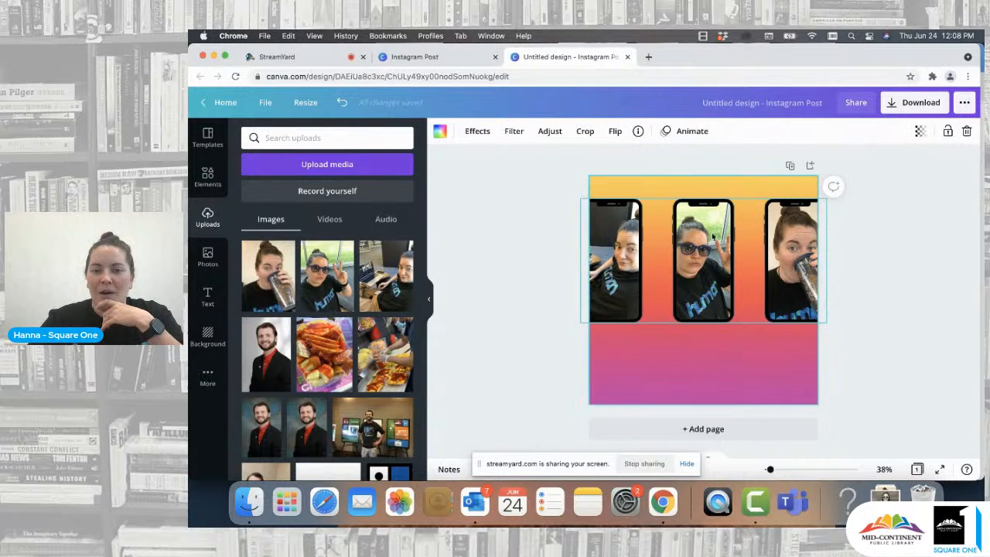
mouse_move(713, 238)
left_mouse_down()
mouse_move(713, 288)
mouse_move(713, 238)
mouse_move(712, 253)
left_mouse_up()
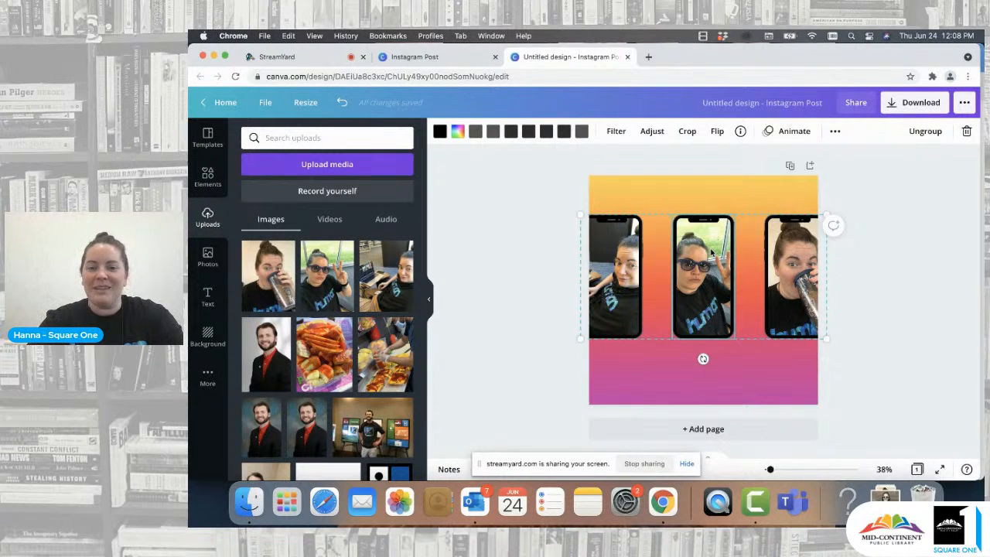
left_click(732, 364)
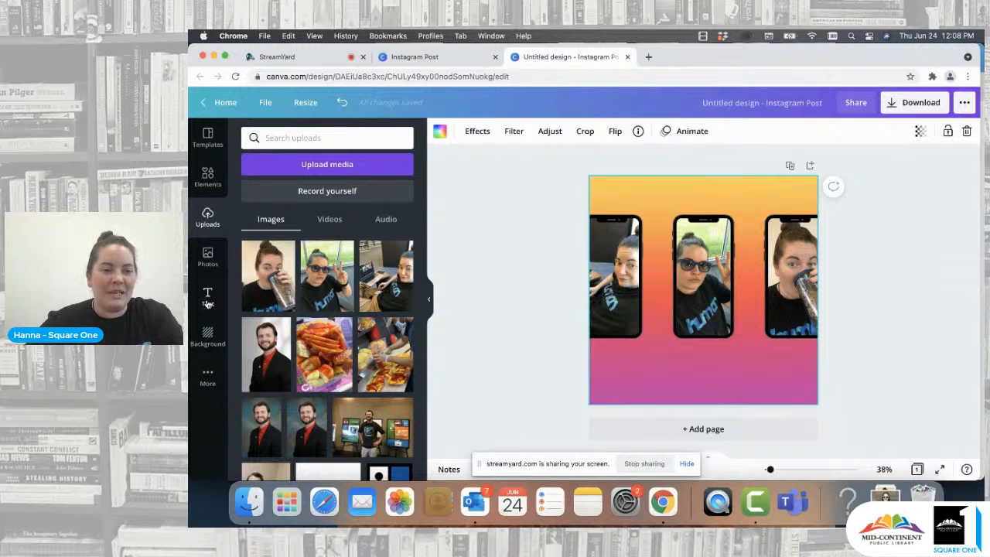
- Add a heading text box to the page
left_click(208, 298)
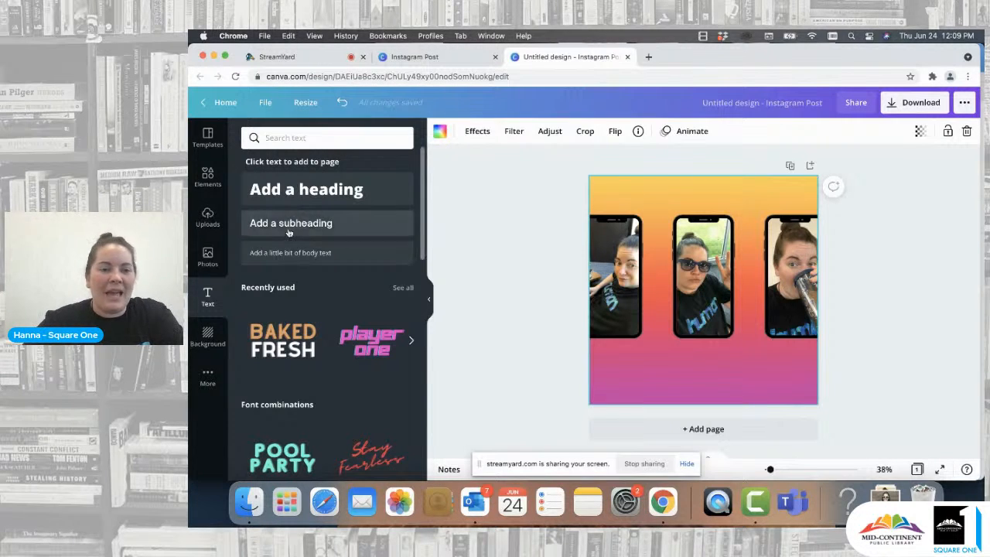
left_click(308, 194)
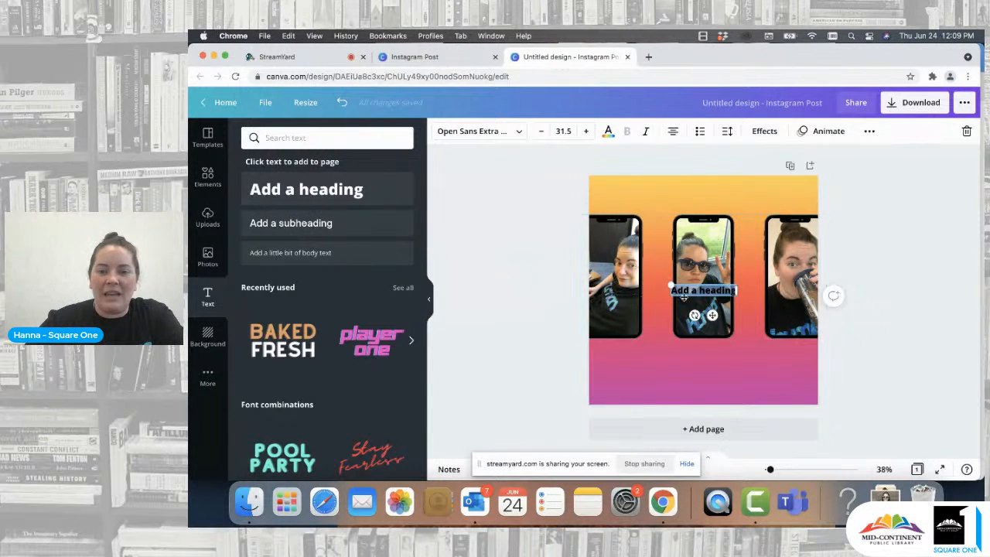
- Move the heading box into the lower part of the page and replace its text with "Getting Creative on Canva"
left_click_drag(669, 284, 639, 282)
left_click(689, 286)
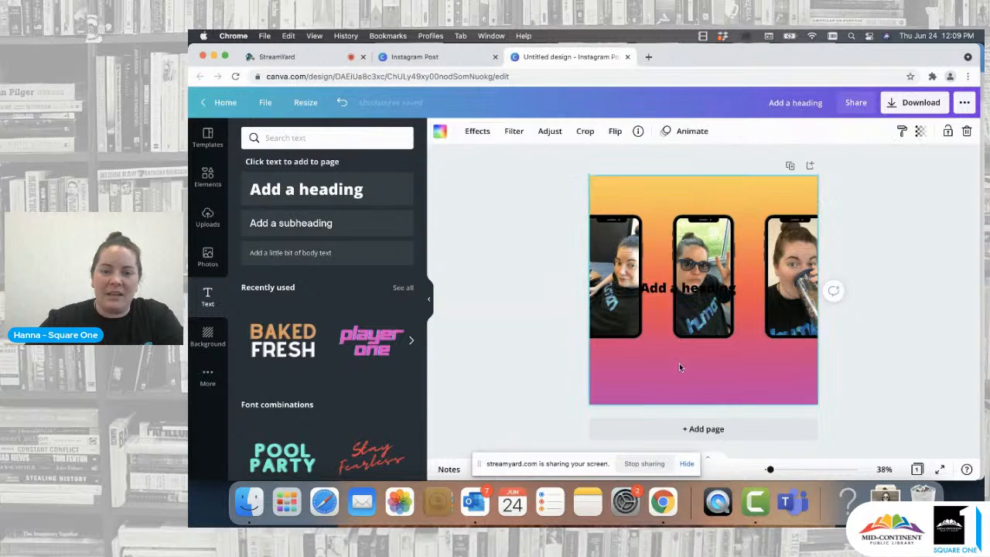
left_click_drag(703, 283, 709, 369)
double_click(718, 374)
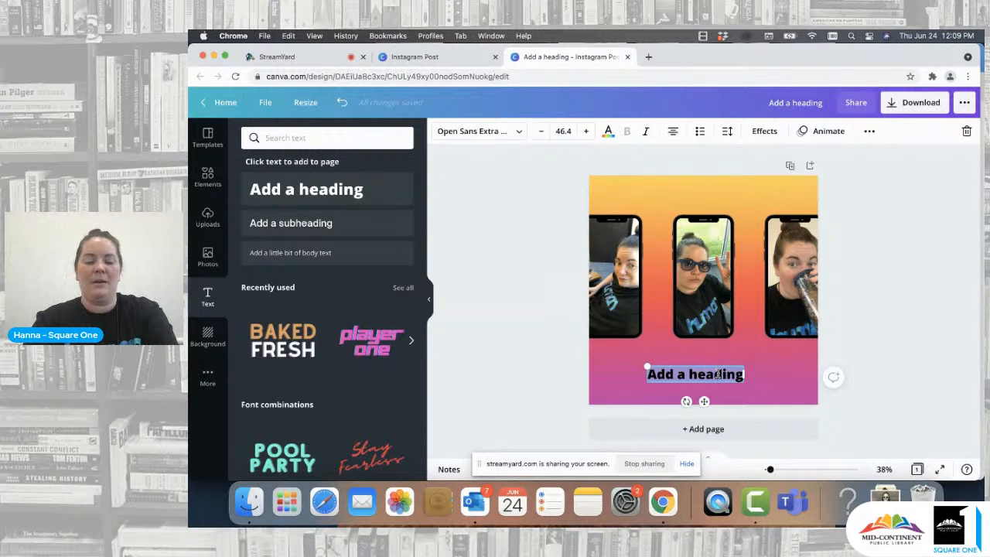
type("Getting C")
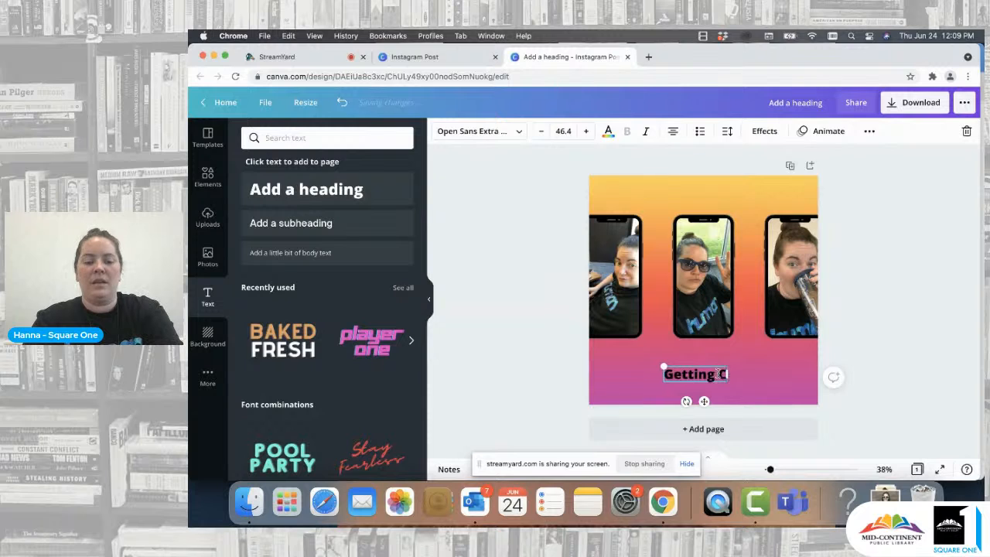
type("reative")
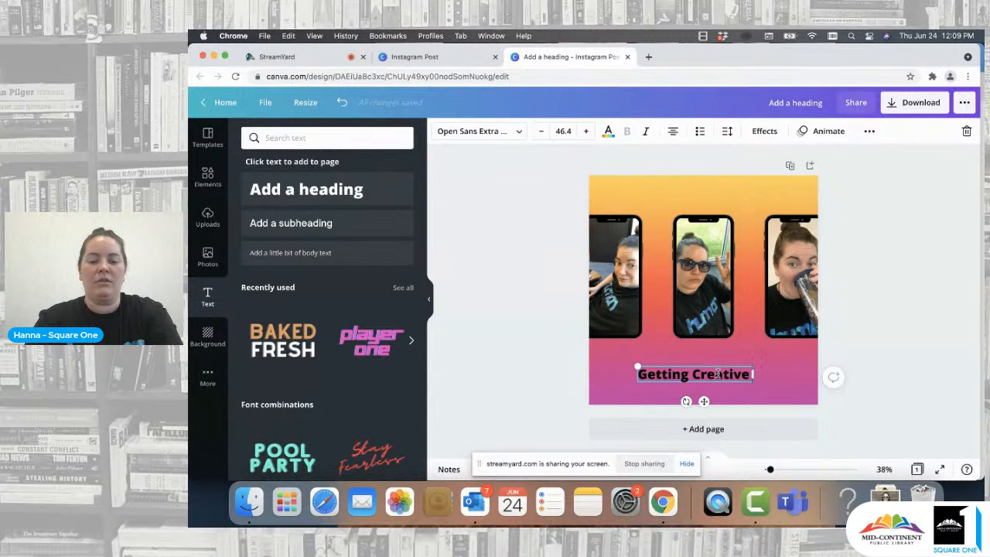
type(" on Canva")
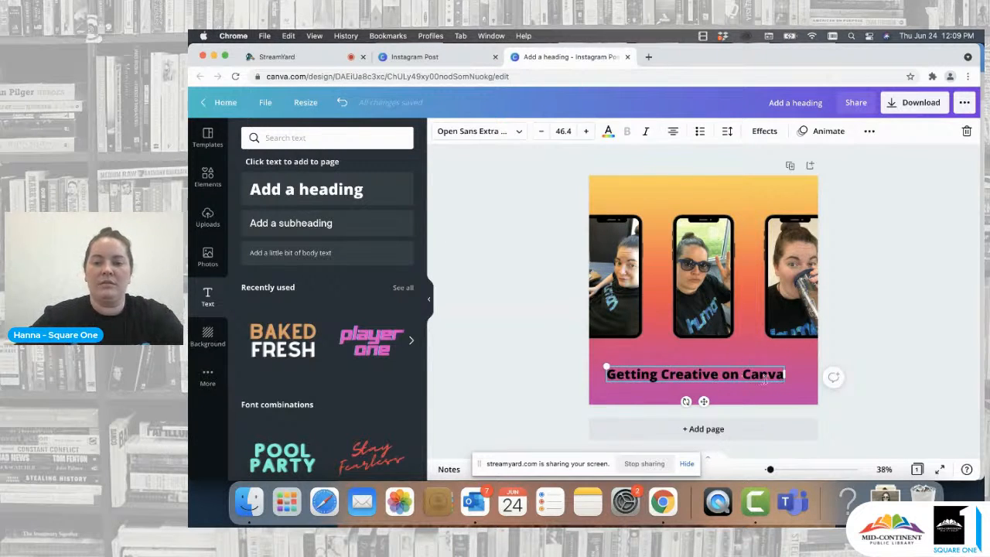
- Break the heading after "on" so that "Canva" sits on its own second line
left_click(745, 373)
key("BackSpace")
key("Return")
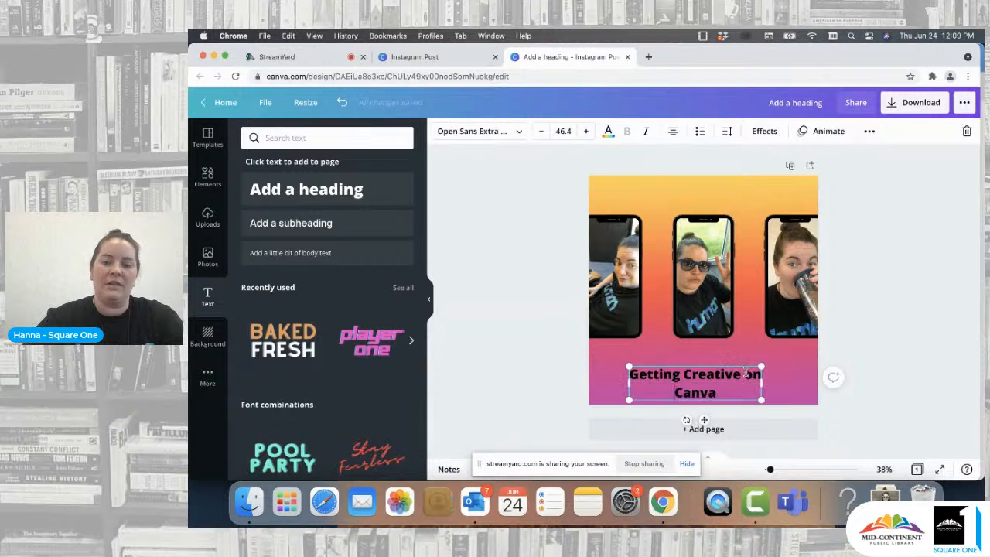
left_click(844, 351)
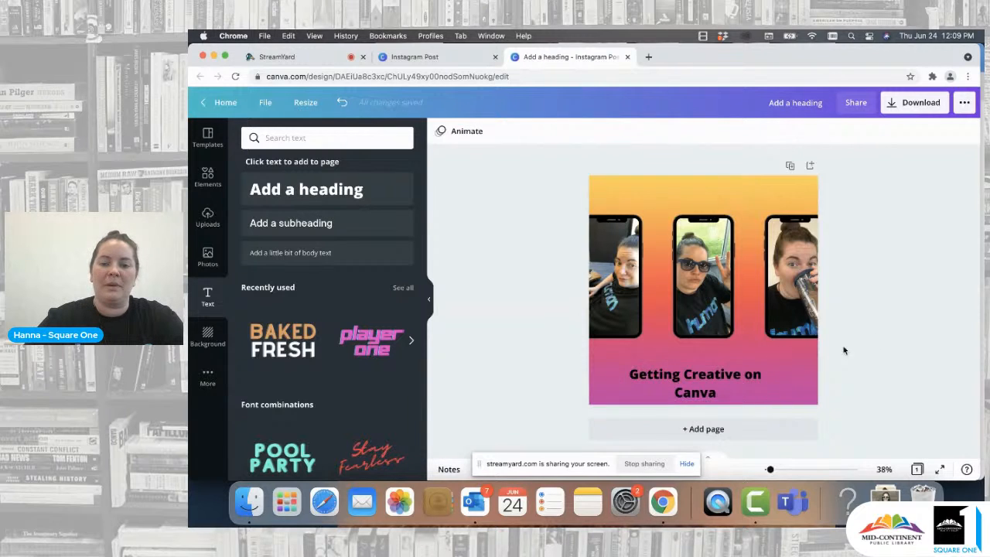
- Move the heading to the top of the page and shift the phone group slightly down beneath it
left_click(710, 389)
left_click(523, 389)
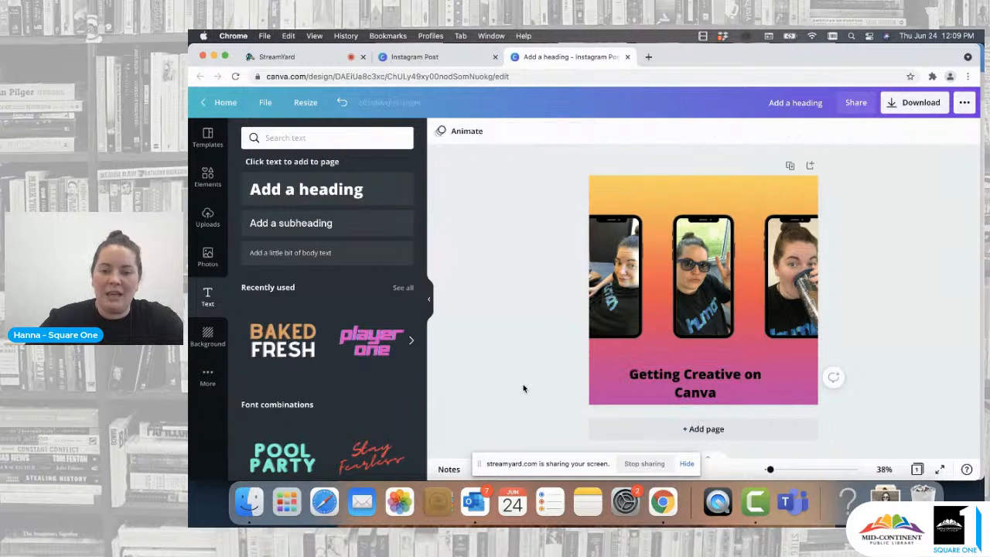
left_click_drag(696, 388, 698, 201)
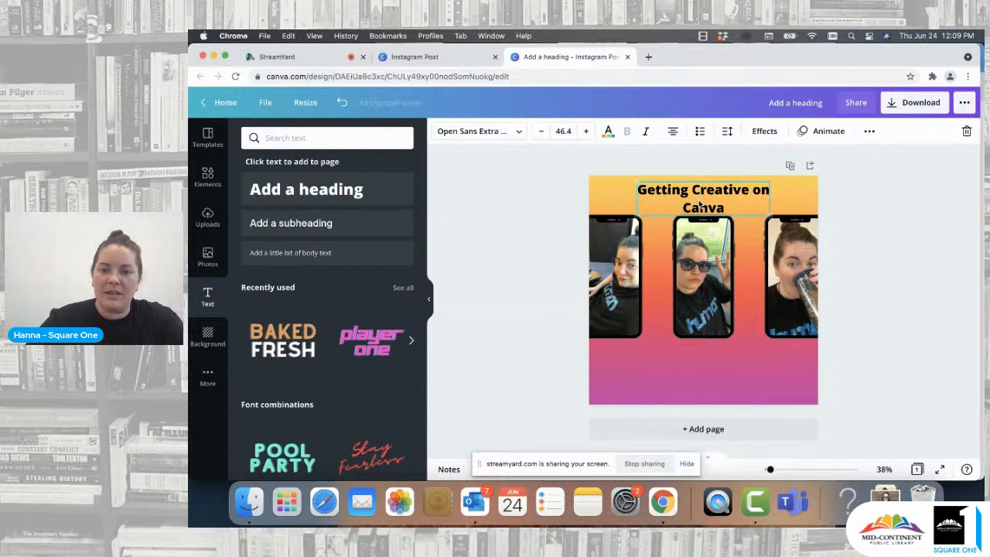
left_click_drag(702, 279, 702, 298)
left_click_drag(706, 194, 705, 199)
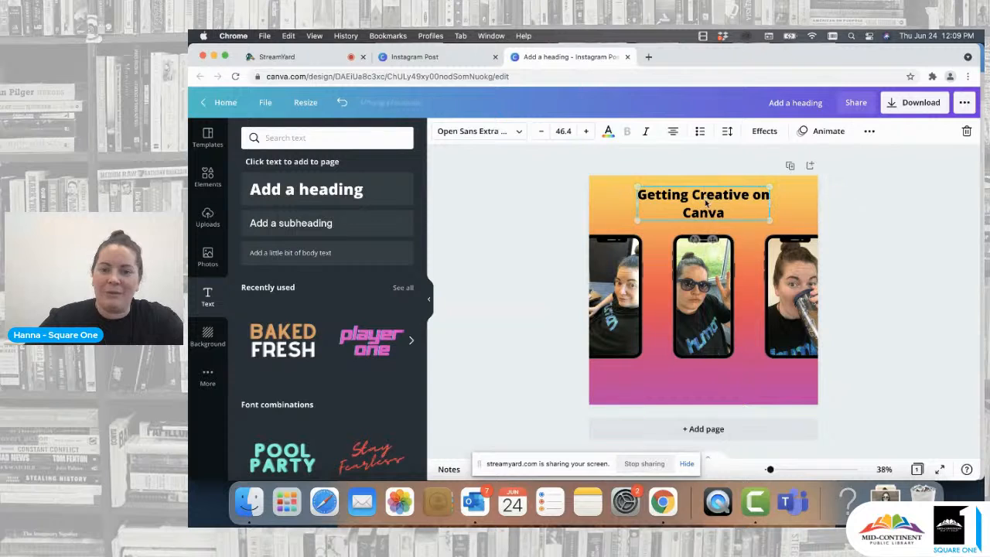
left_click(514, 234)
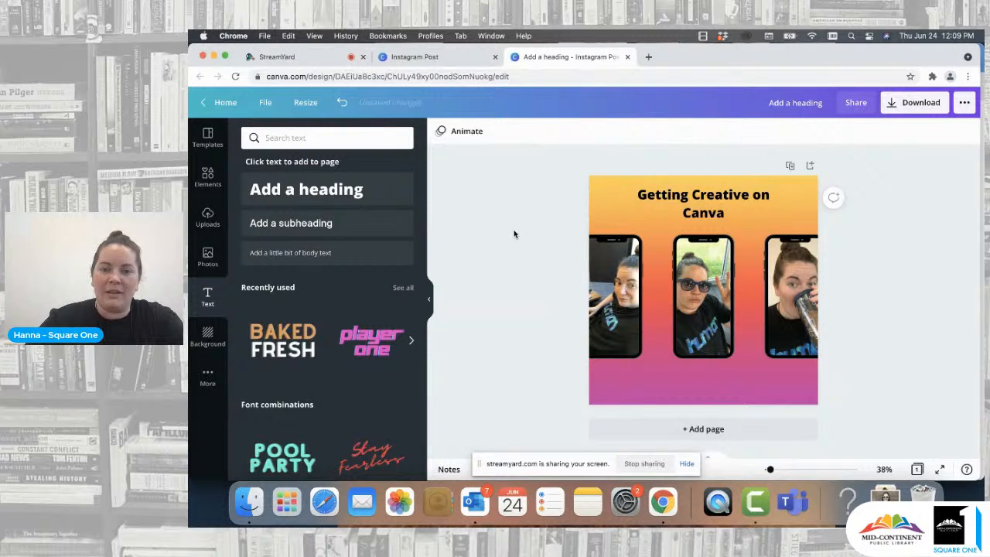
left_click_drag(356, 194, 355, 195)
- Increase the font size of the word "Canva" to 88
left_click(721, 214)
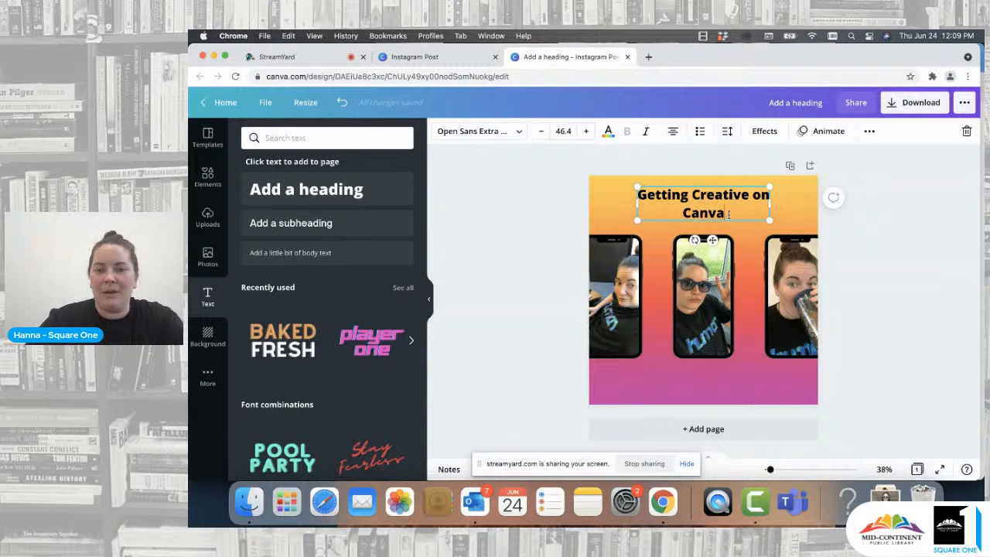
left_click_drag(726, 214, 679, 213)
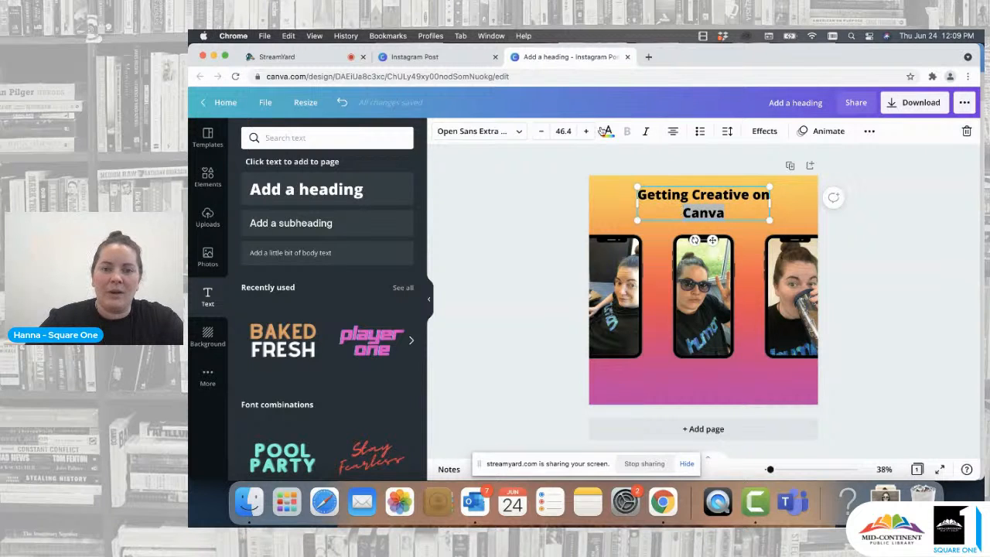
left_click(564, 131)
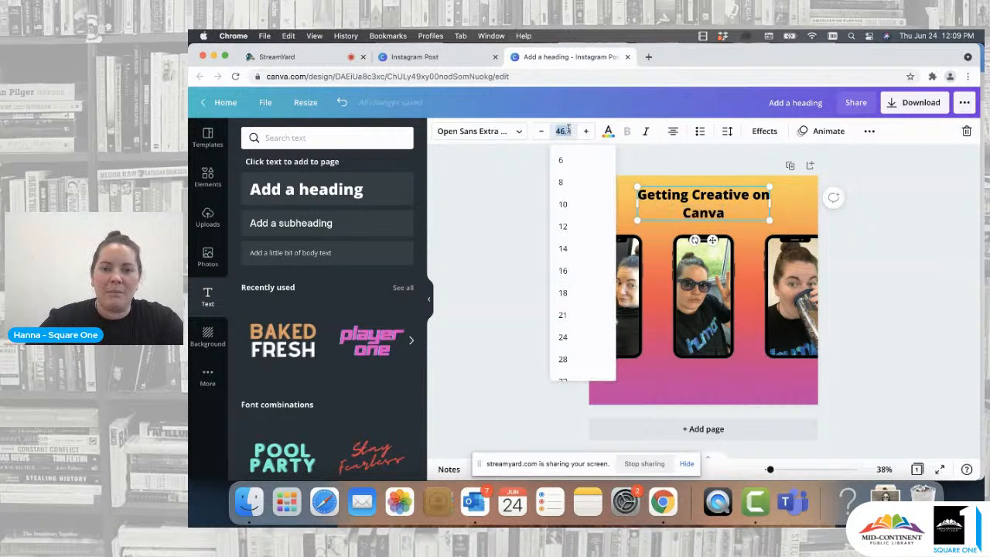
left_click(708, 213)
left_click(567, 132)
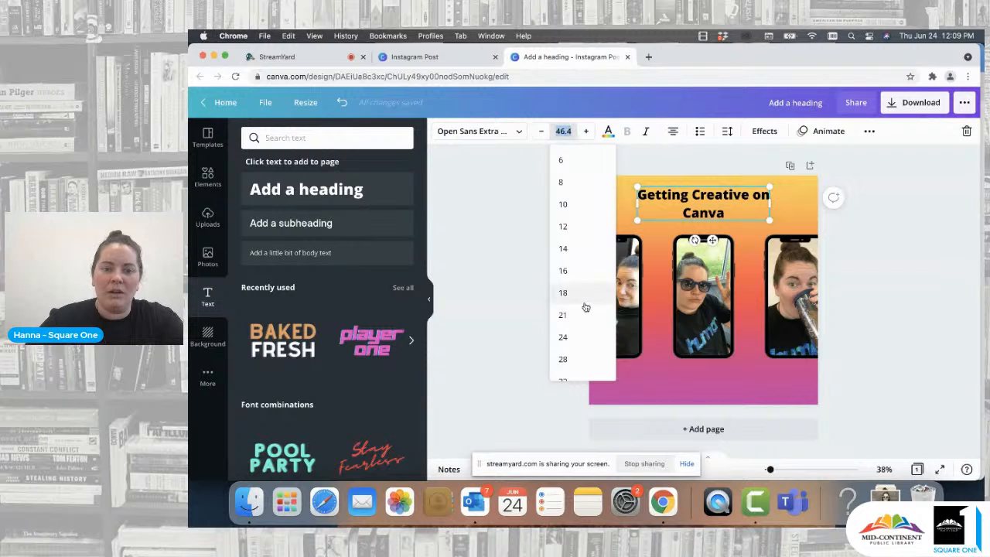
scroll(584, 304, "down", 5)
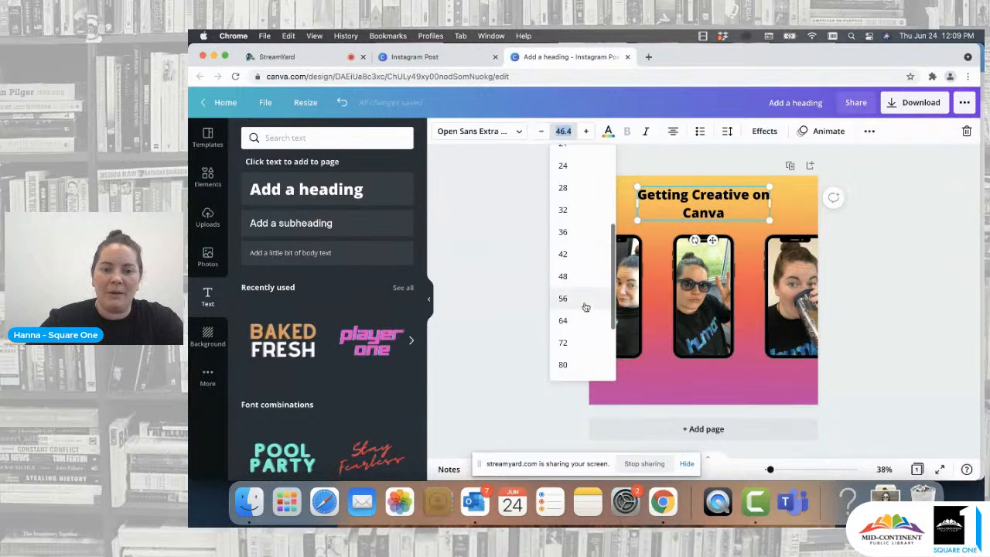
left_click(576, 320)
left_click(563, 130)
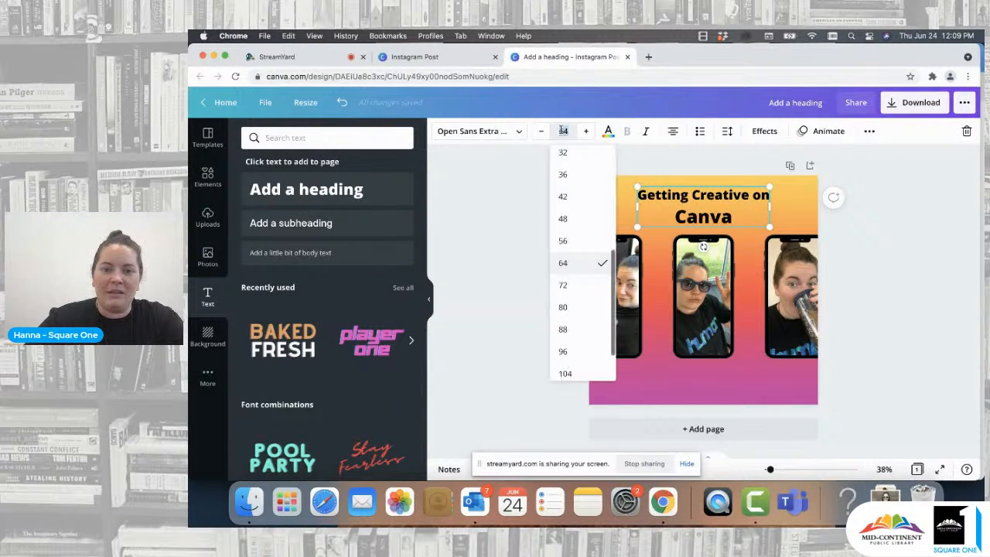
left_click(569, 288)
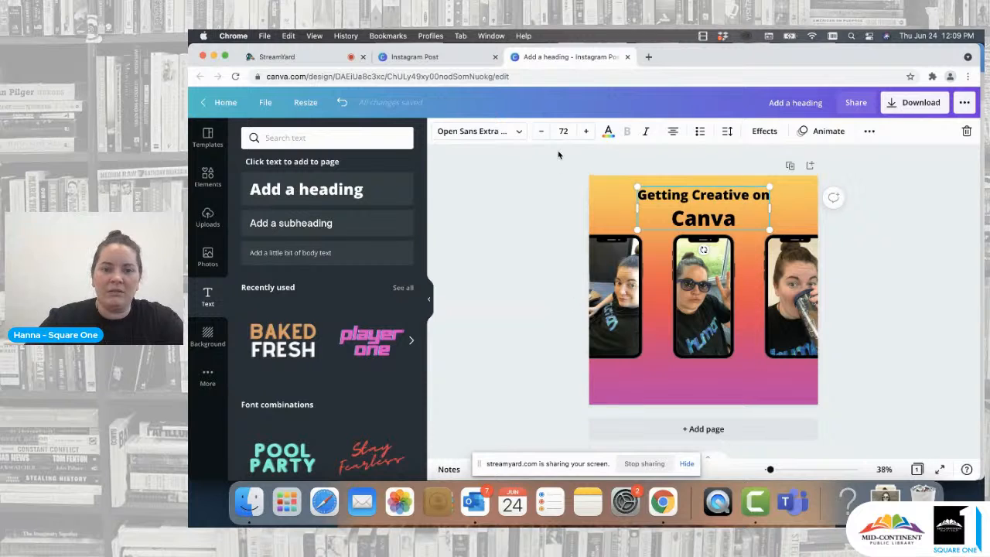
left_click(573, 131)
left_click(577, 309)
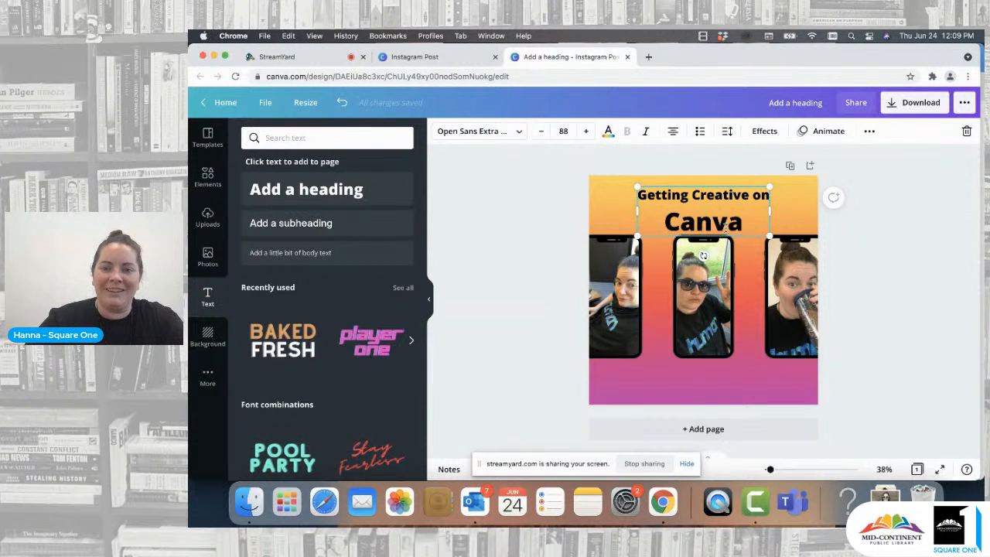
left_click(523, 265)
- Nudge the heading up and tighten its line spacing
left_click_drag(721, 226, 719, 218)
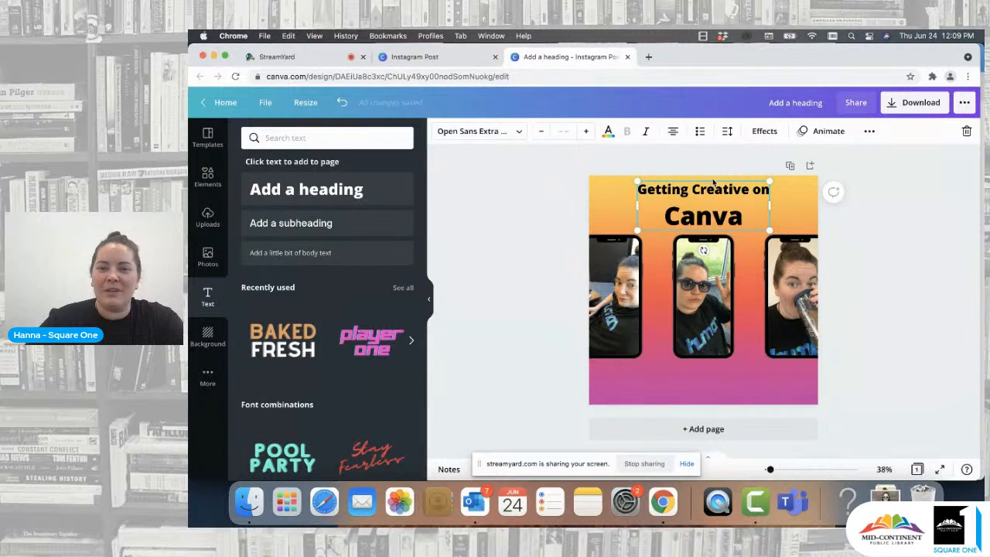
left_click(729, 132)
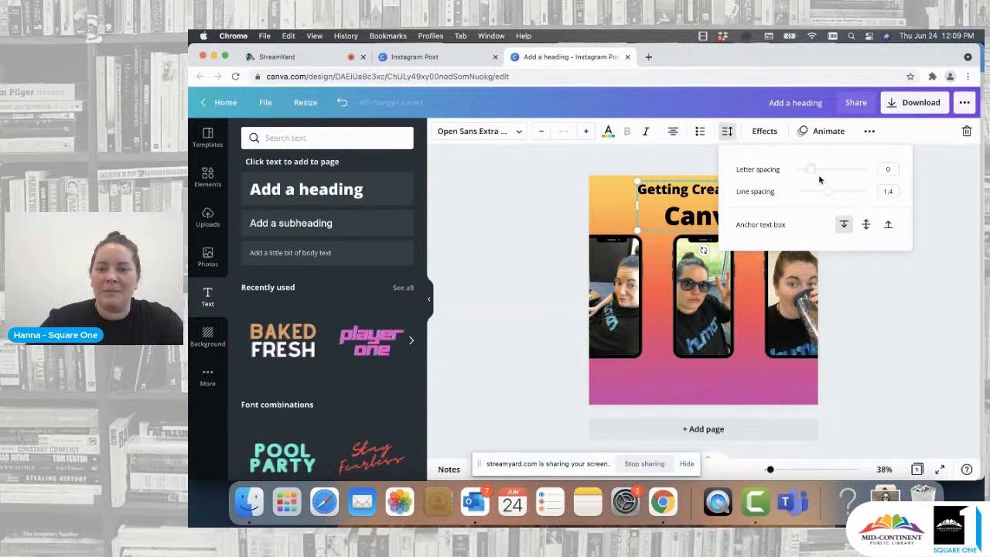
mouse_move(828, 194)
left_mouse_down()
mouse_move(817, 192)
mouse_move(863, 193)
mouse_move(816, 193)
left_mouse_up()
left_click(895, 303)
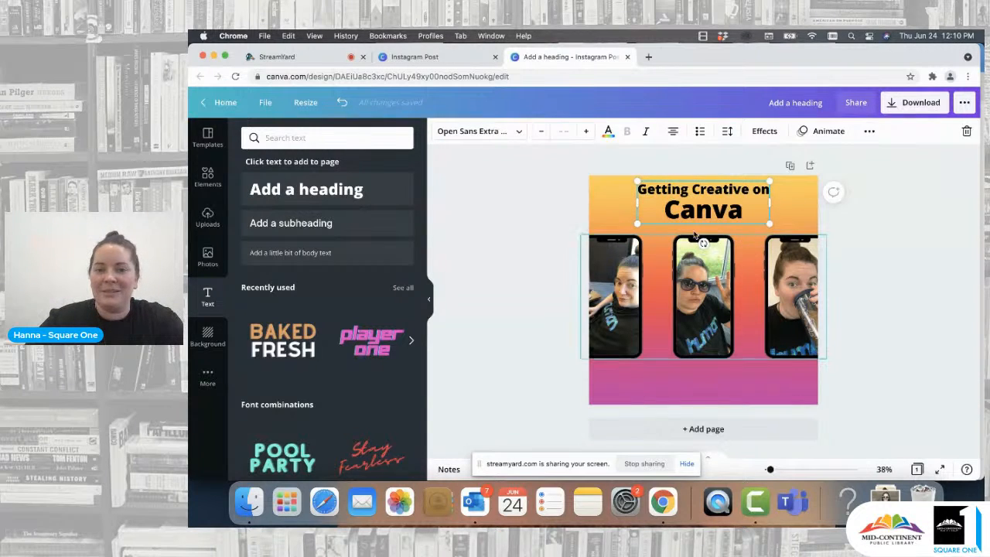
- Scale the heading box up from its corner and recenter it at the top of the page
left_click_drag(634, 225, 604, 234)
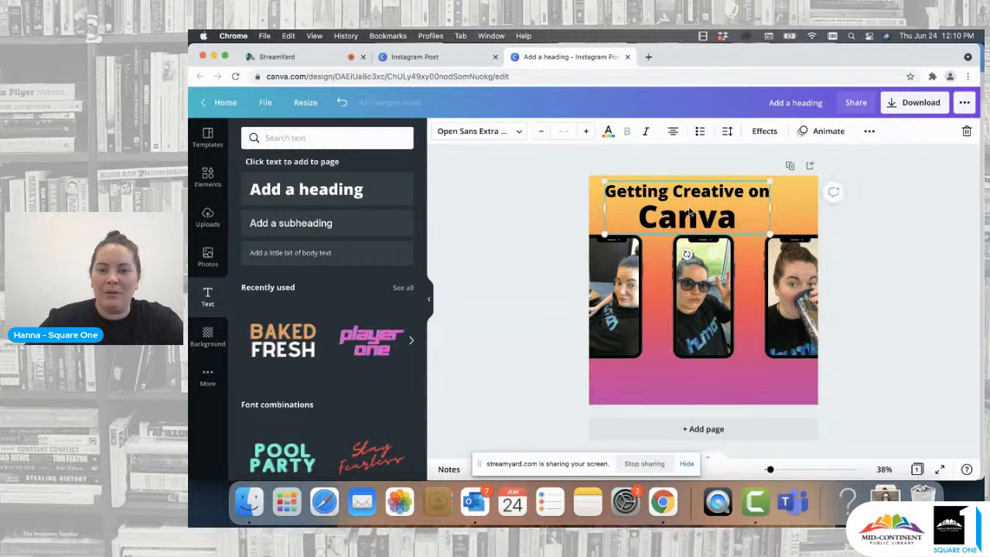
left_click_drag(694, 211, 706, 207)
left_click(899, 246)
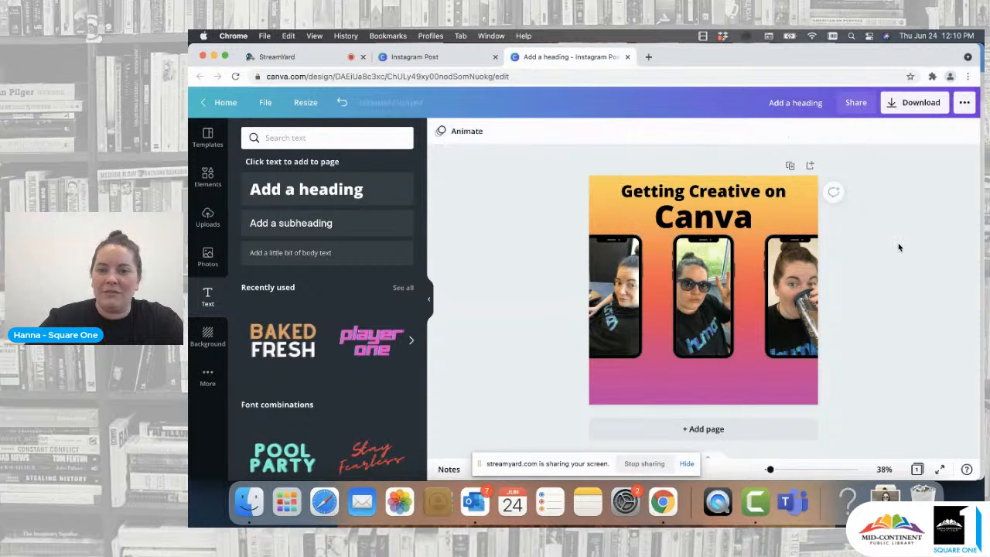
- Color the word "Canva" white
left_click(706, 215)
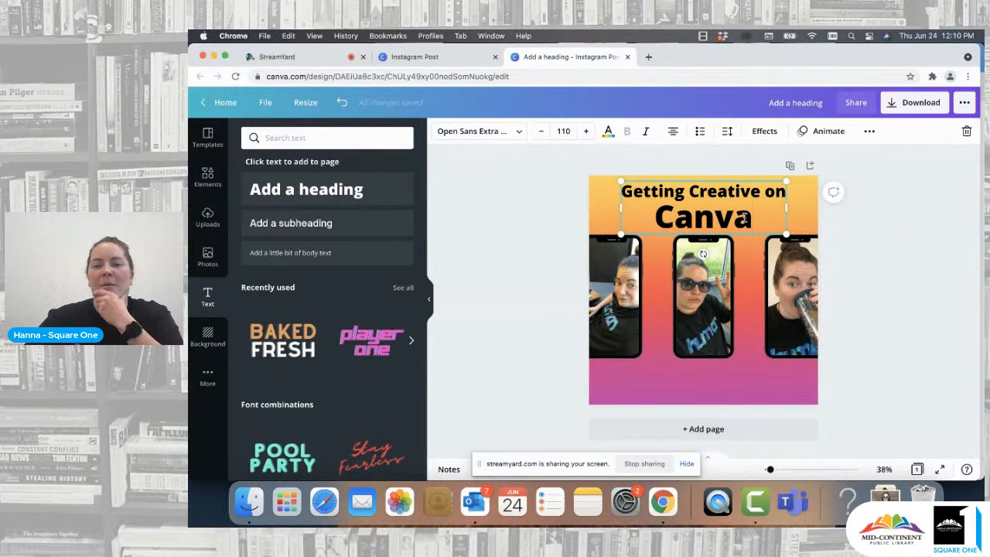
left_click_drag(751, 216, 652, 217)
left_click(608, 131)
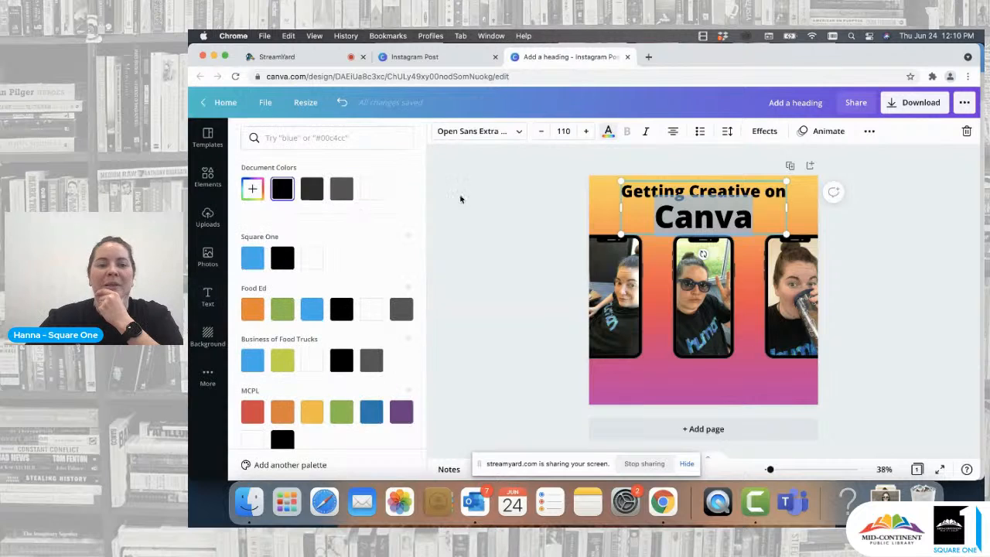
left_click(372, 191)
left_click(536, 193)
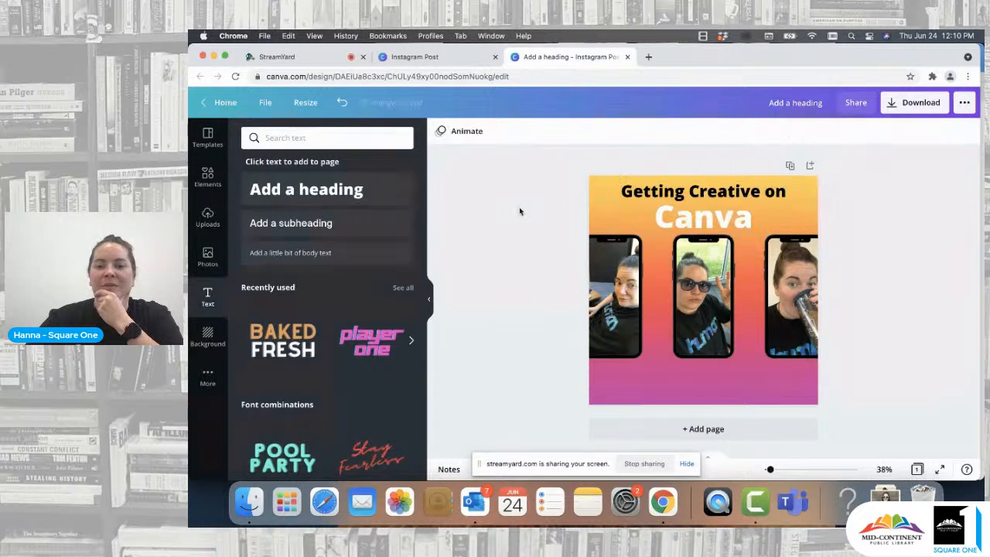
- Set the word "Canva" back to black
left_click(750, 220)
left_click(752, 218)
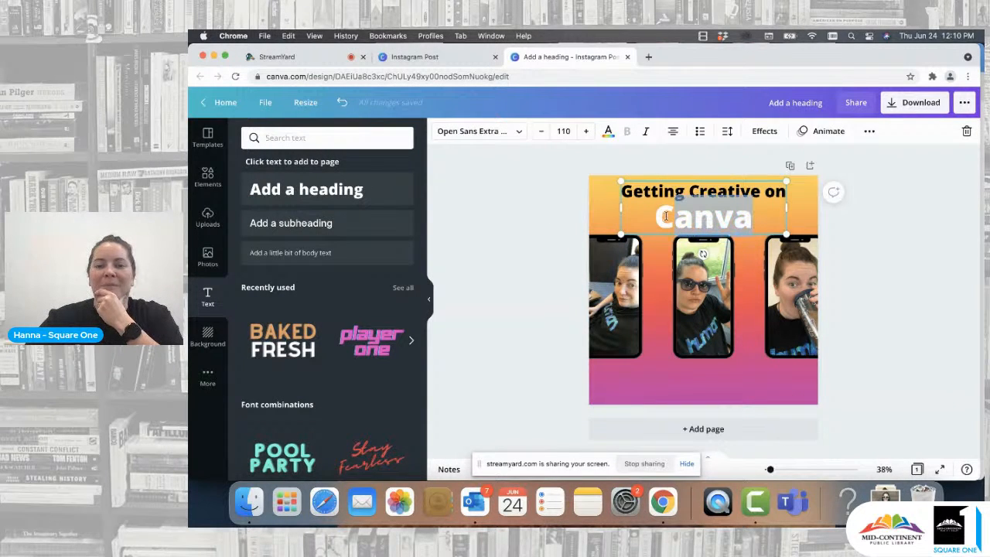
left_click_drag(754, 219, 656, 217)
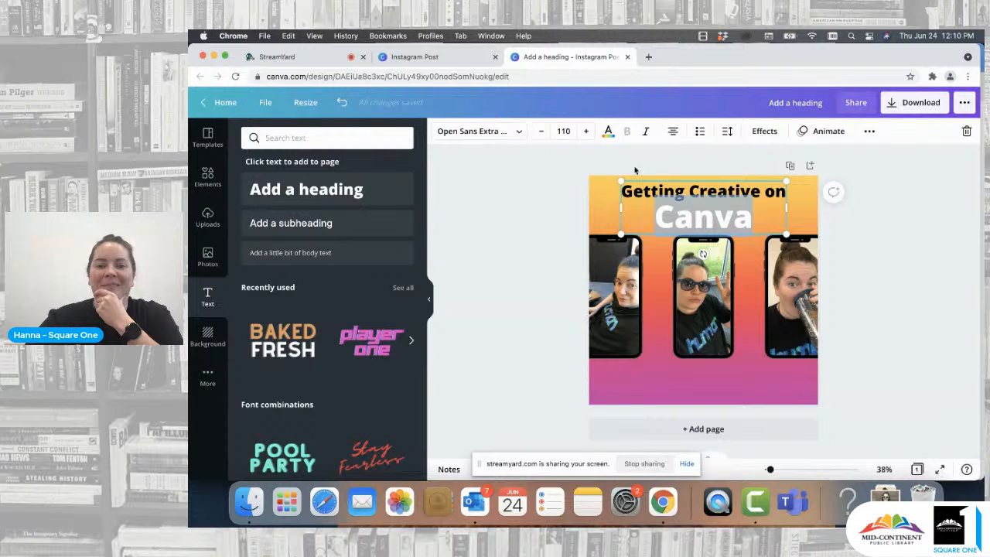
left_click(608, 130)
left_click(282, 189)
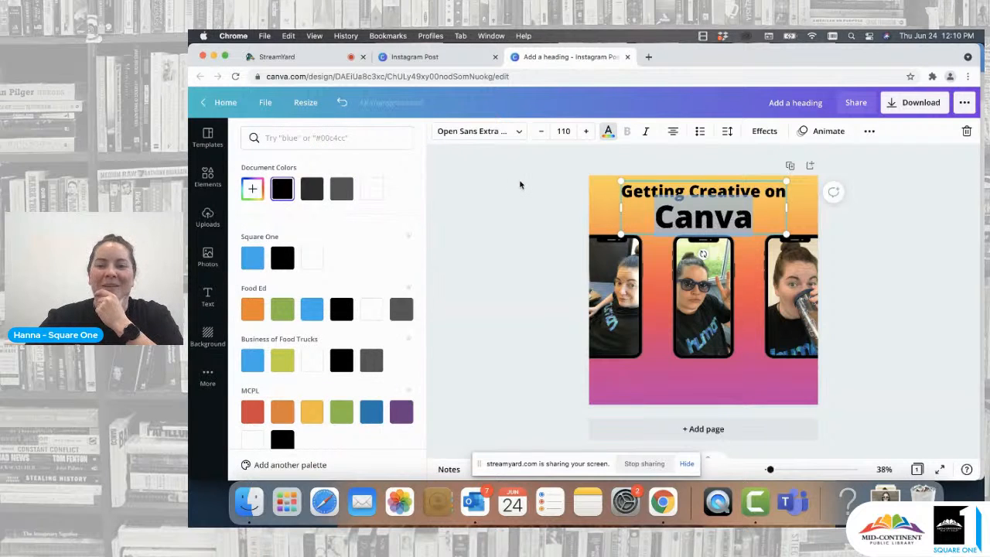
left_click(523, 186)
- Apply the Lift text effect to the heading with an intensity of 58
left_click(751, 223)
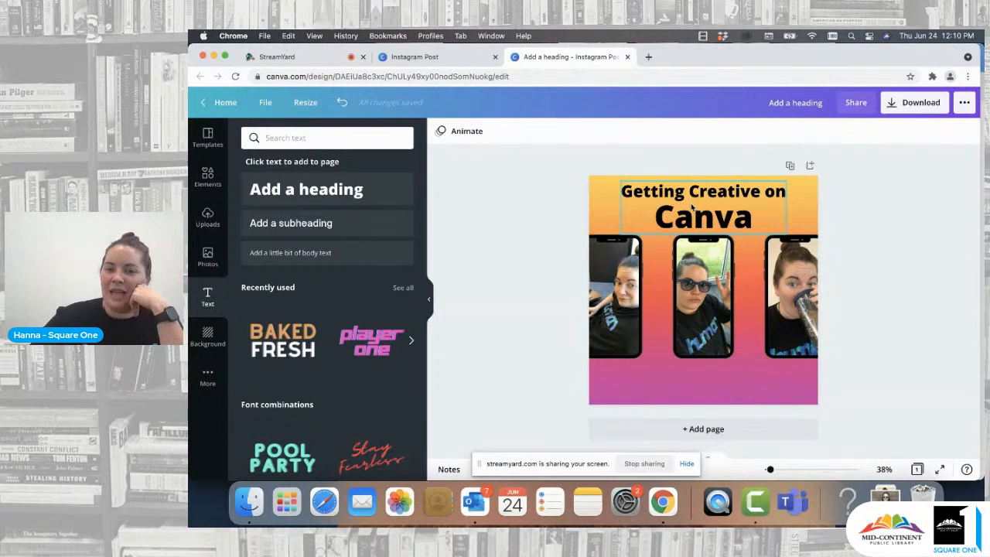
left_click(764, 133)
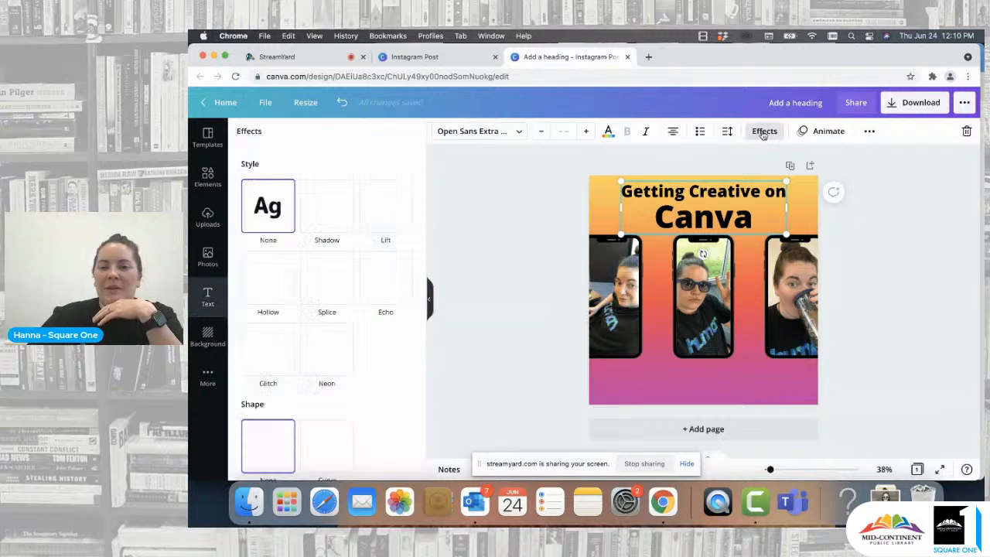
left_click(334, 218)
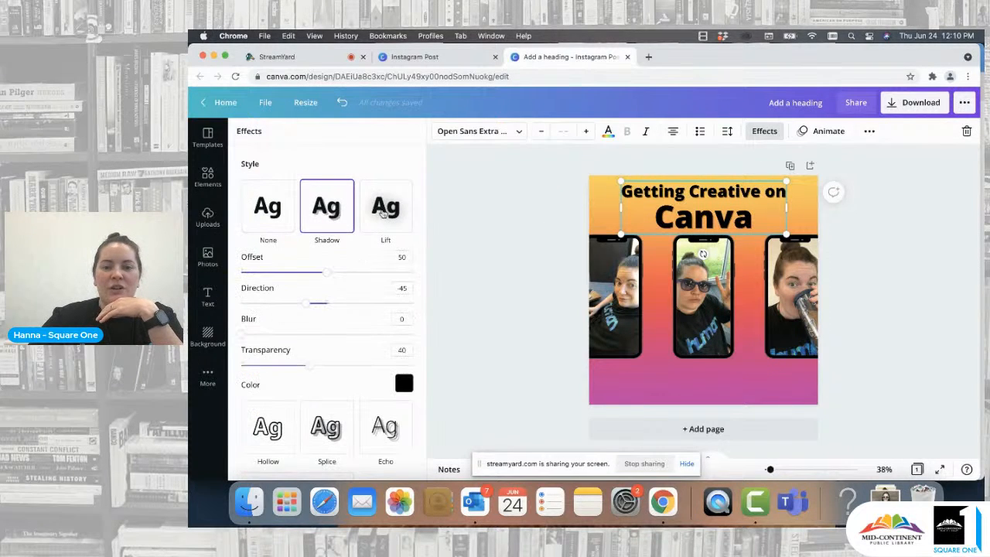
left_click(391, 215)
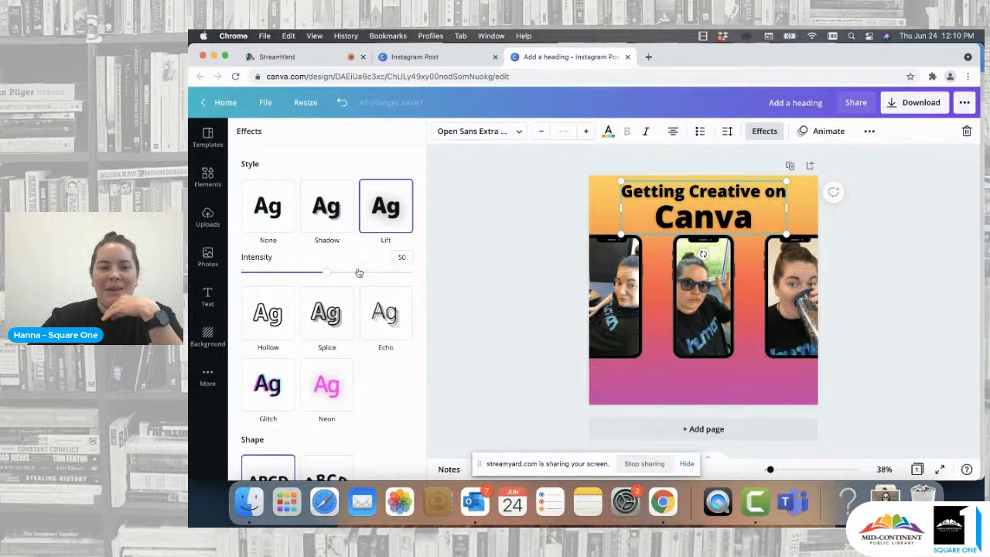
left_click_drag(323, 274, 341, 272)
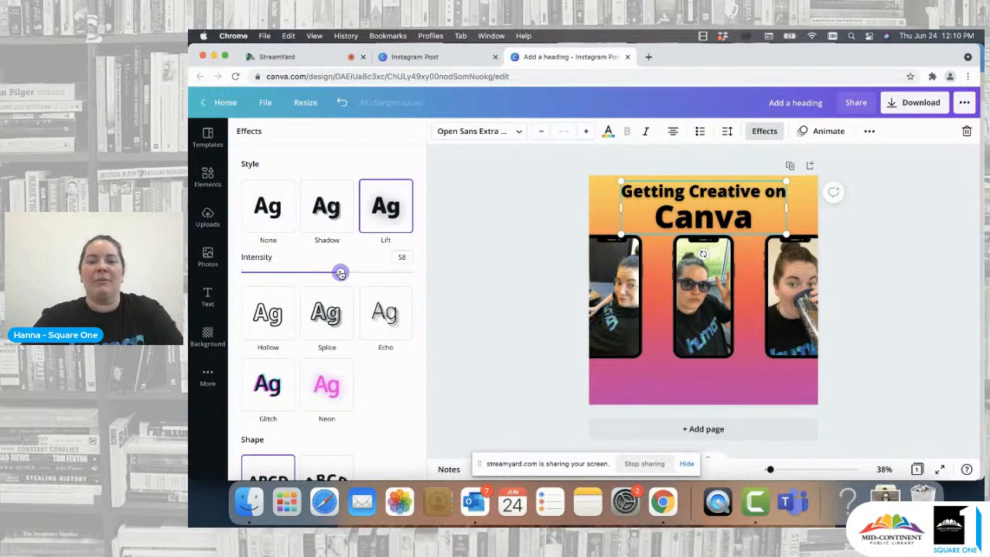
- Duplicate the heading and move the copy down to the bottom of the page
left_click(554, 243)
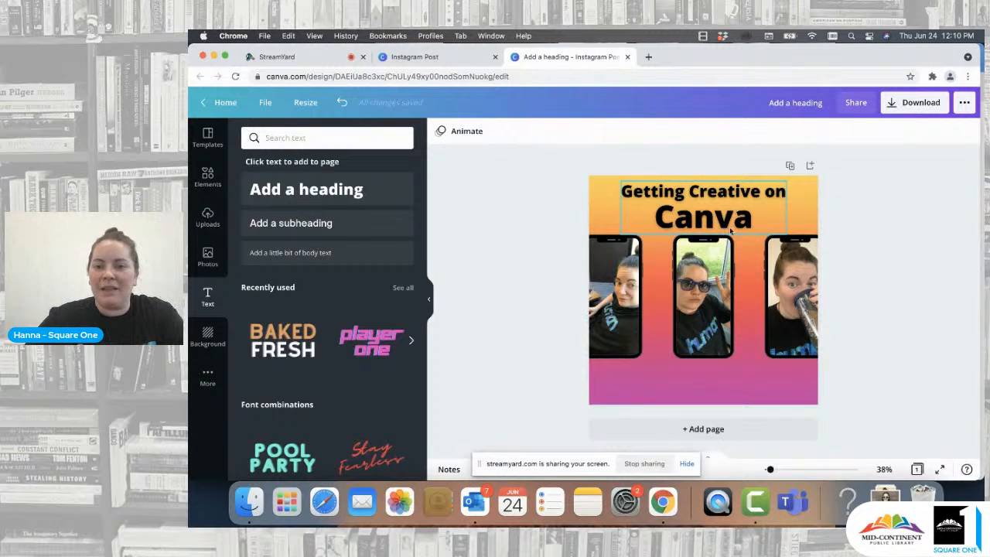
left_click(688, 225)
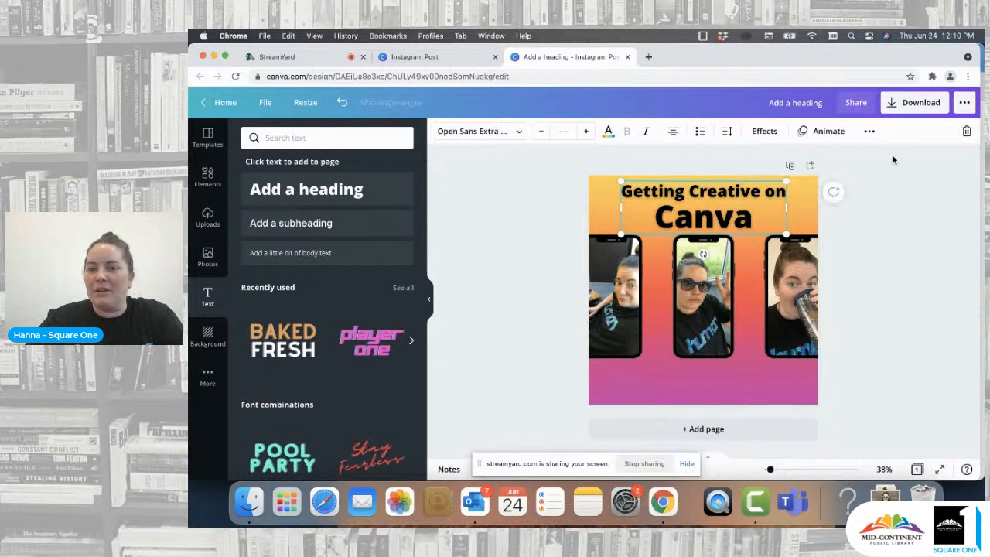
left_click(869, 133)
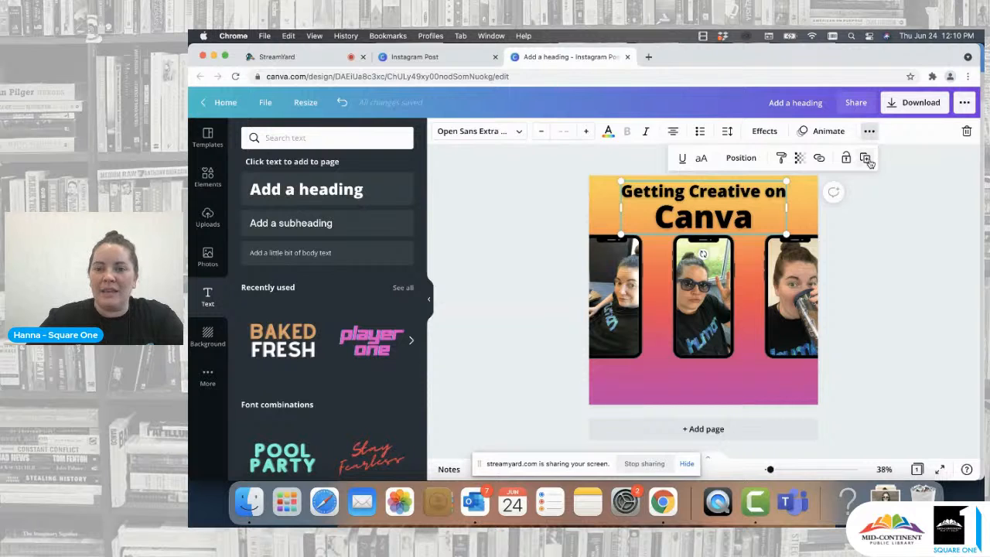
left_click(865, 158)
left_click_drag(727, 224, 710, 366)
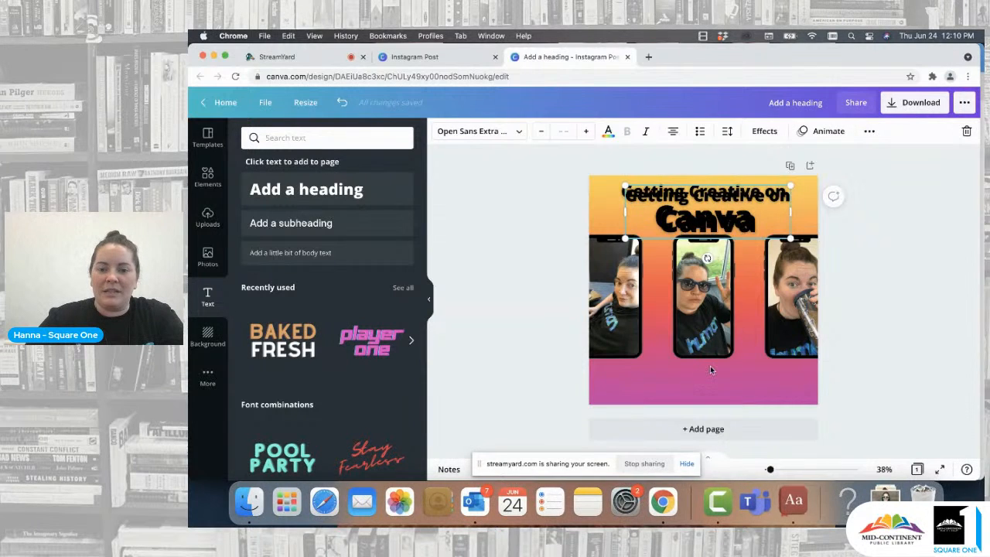
- Replace the copied text with "Instagram Stories"
left_click(410, 82)
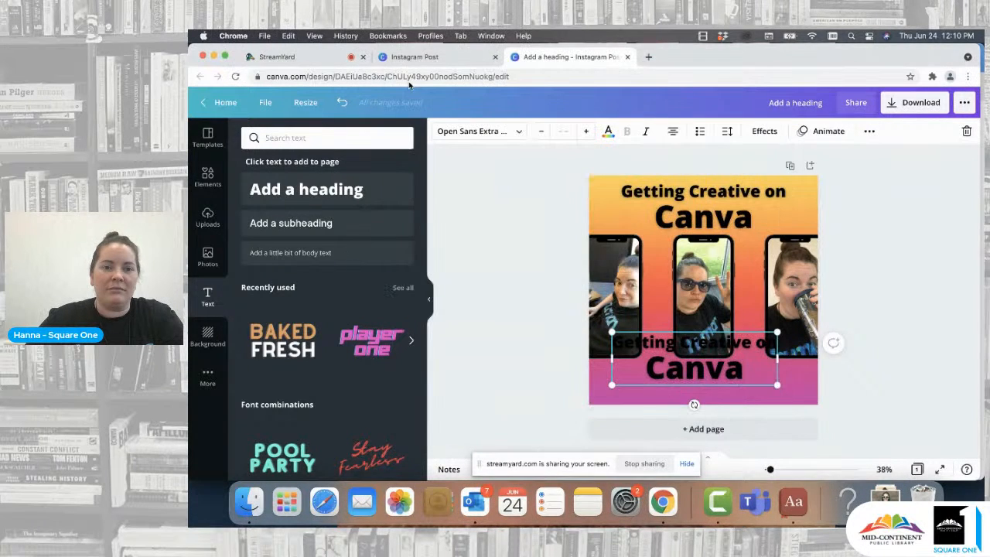
left_click_drag(717, 372, 610, 360)
left_click(746, 379)
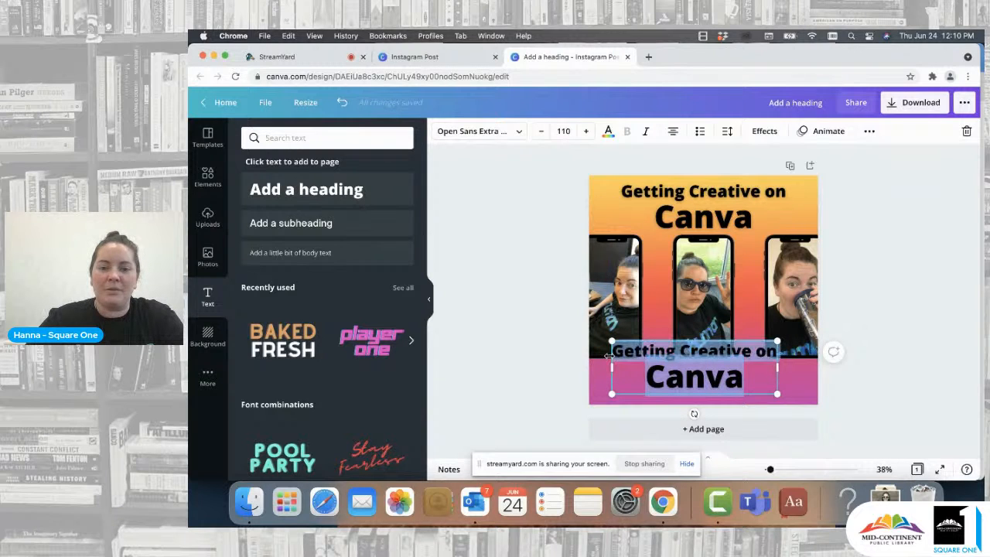
key("BackSpace")
type("Instagram")
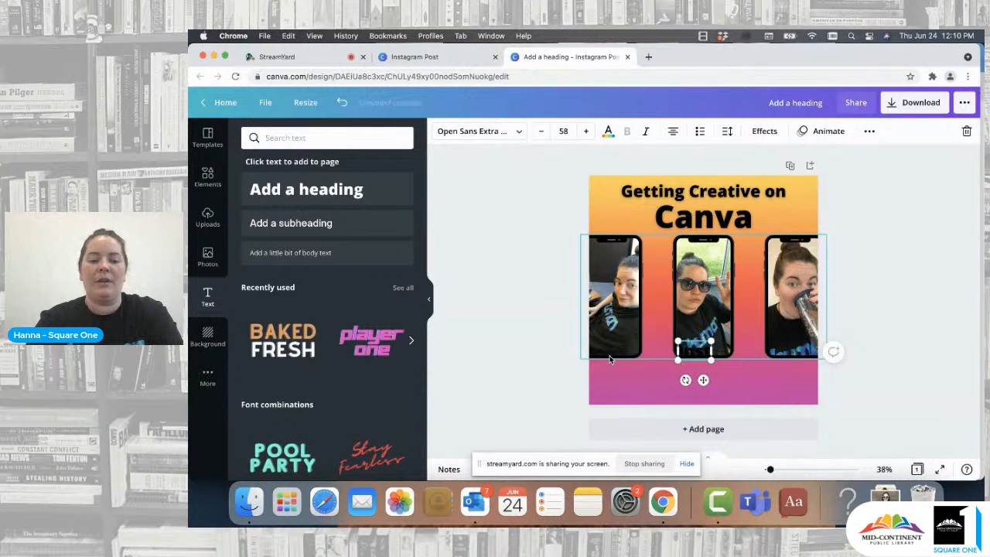
type(" Stories")
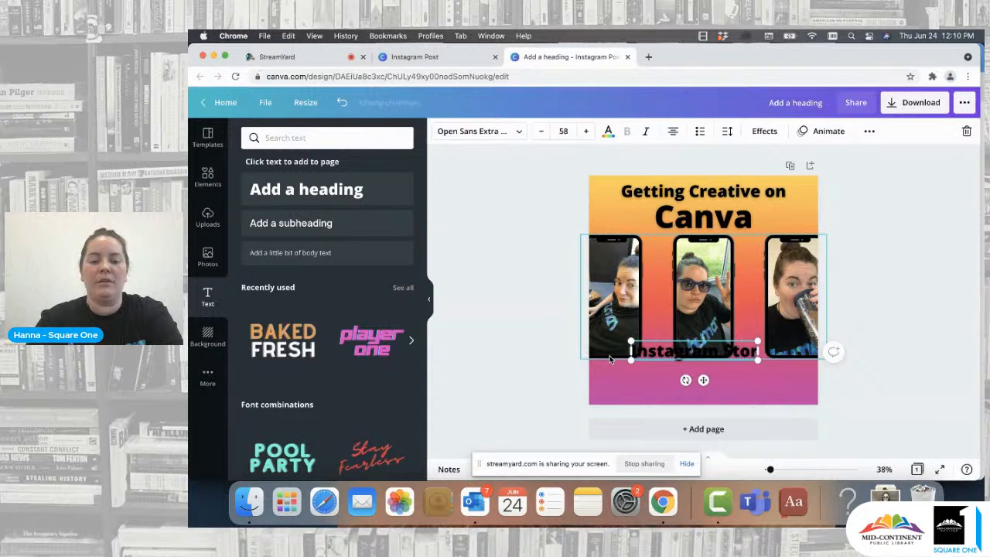
- Widen the "Instagram Stories" text box and center it along the bottom of the page
left_click(819, 335)
left_click_drag(742, 358, 818, 366)
left_click(557, 395)
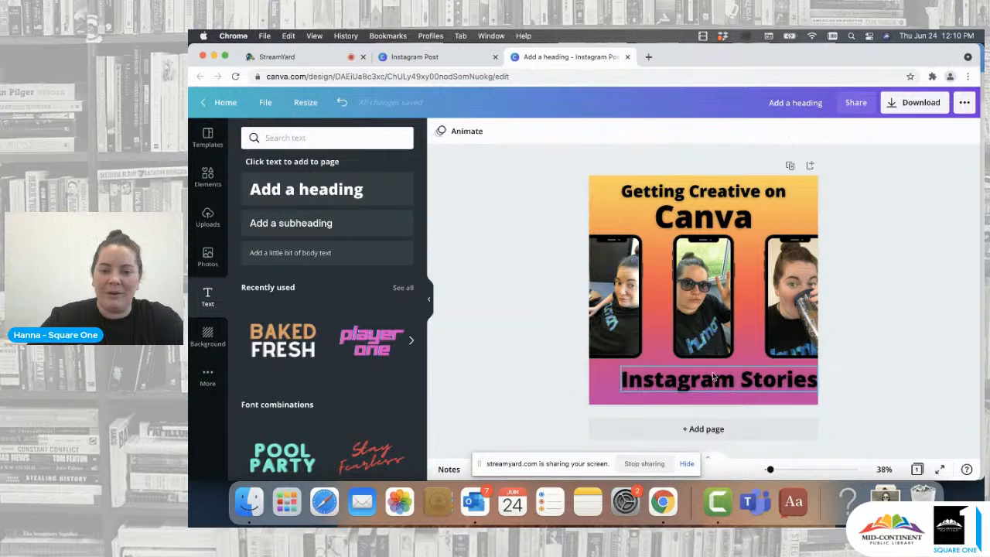
left_click_drag(718, 375, 703, 377)
left_click(897, 253)
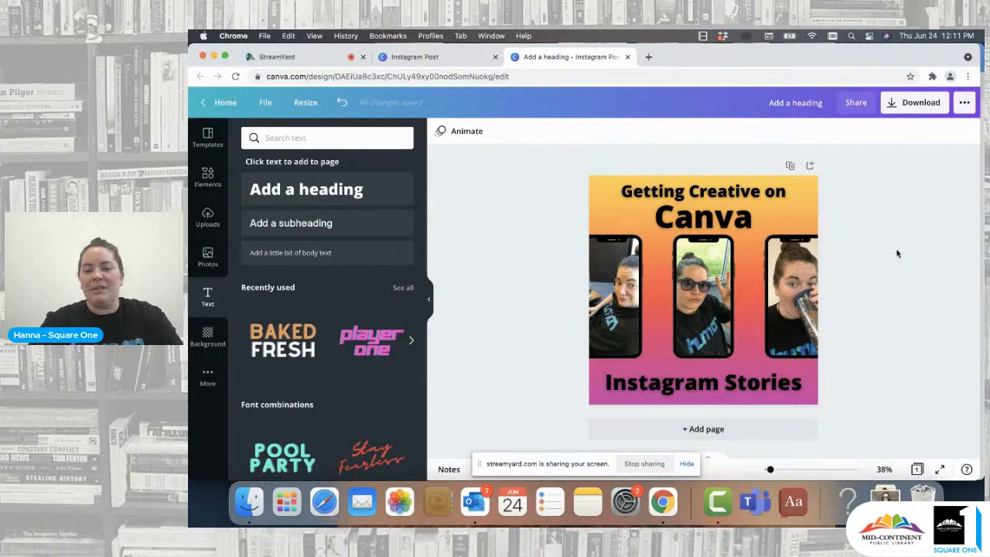
- Color the "Instagram Stories" text white
left_click(776, 388)
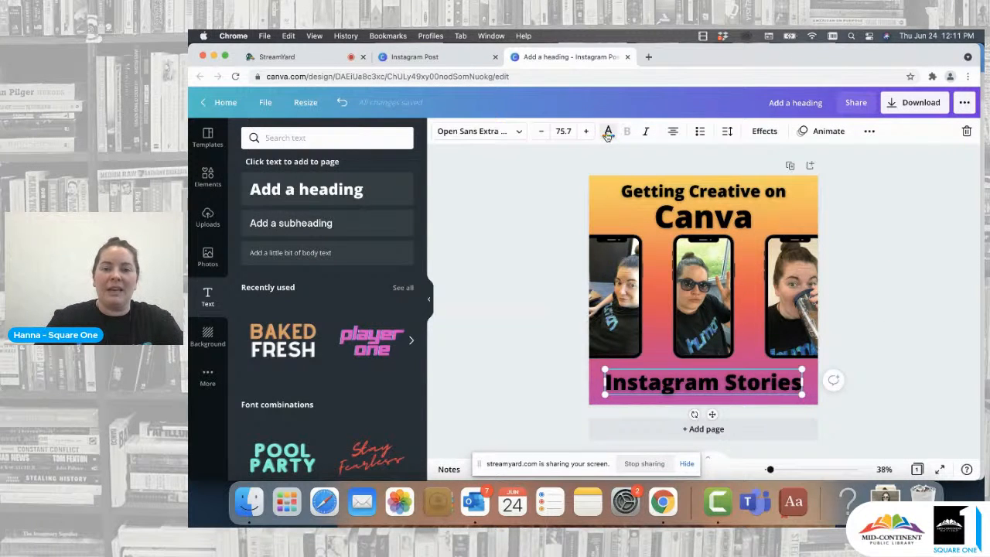
left_click(608, 133)
left_click(371, 189)
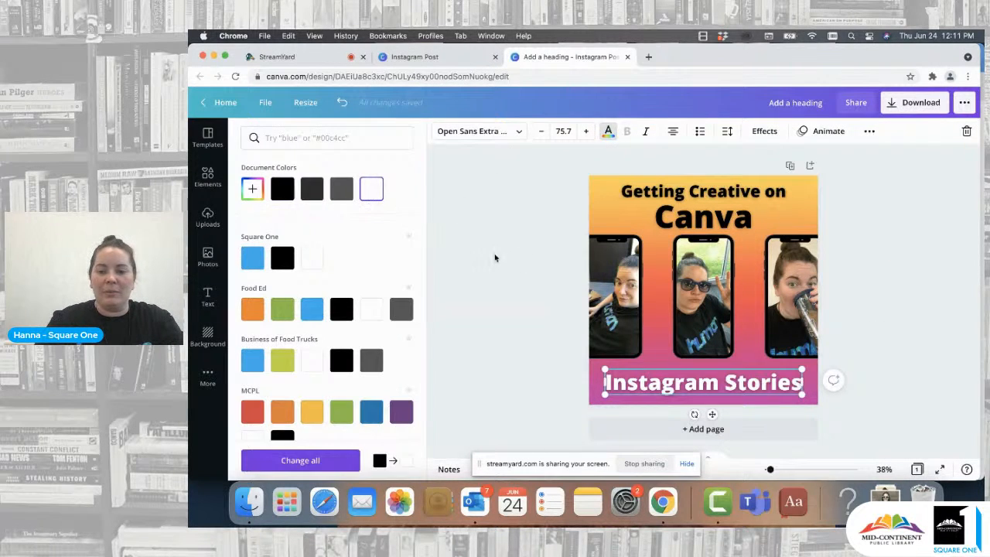
left_click(495, 258)
- Scale the "Instagram Stories" text up slightly from its corner to about 78.7
left_click(611, 383)
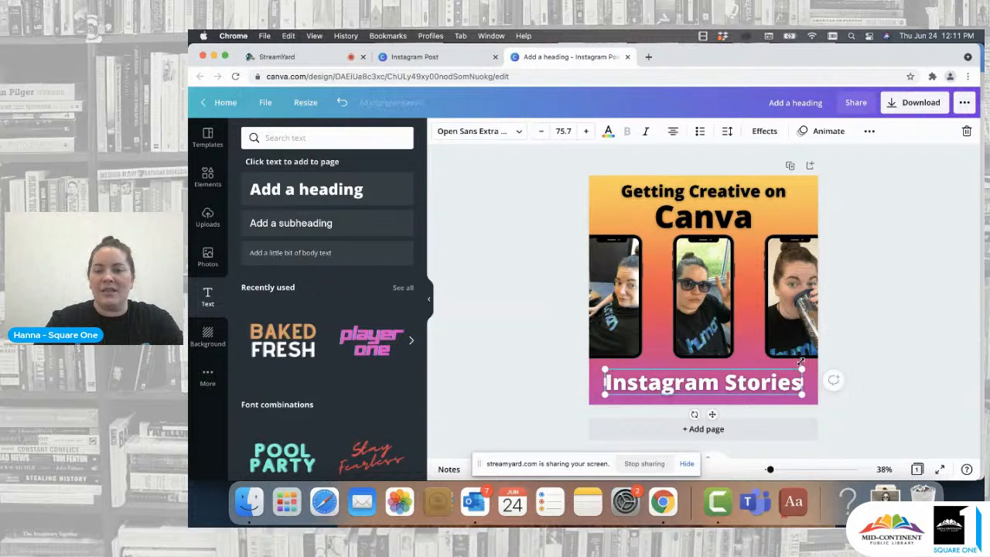
left_click_drag(804, 367, 813, 364)
left_click(859, 345)
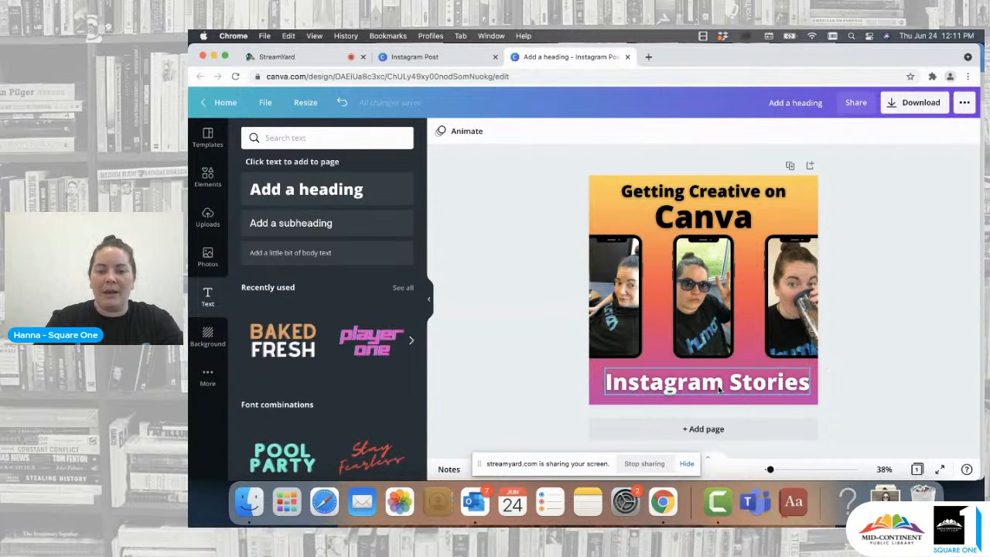
left_click(718, 389)
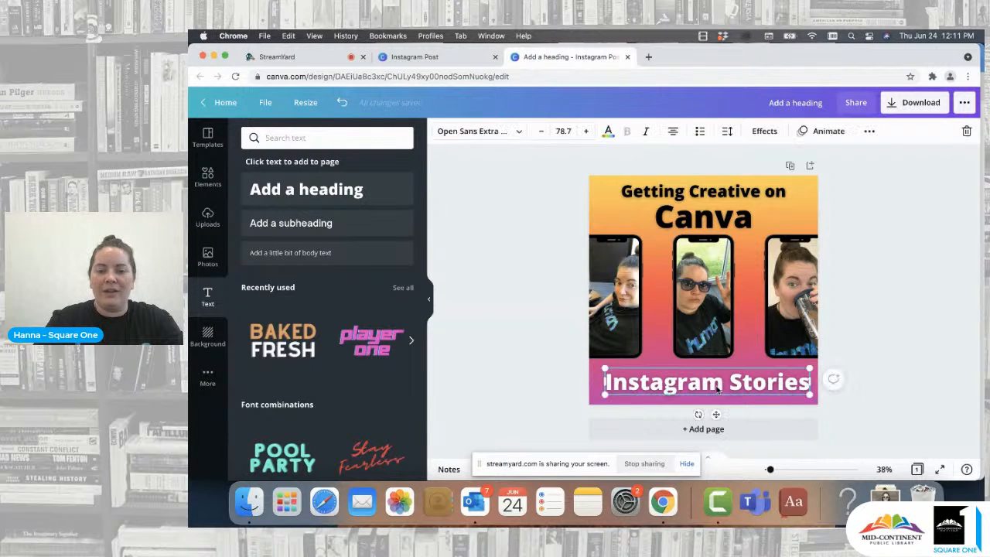
left_click(932, 278)
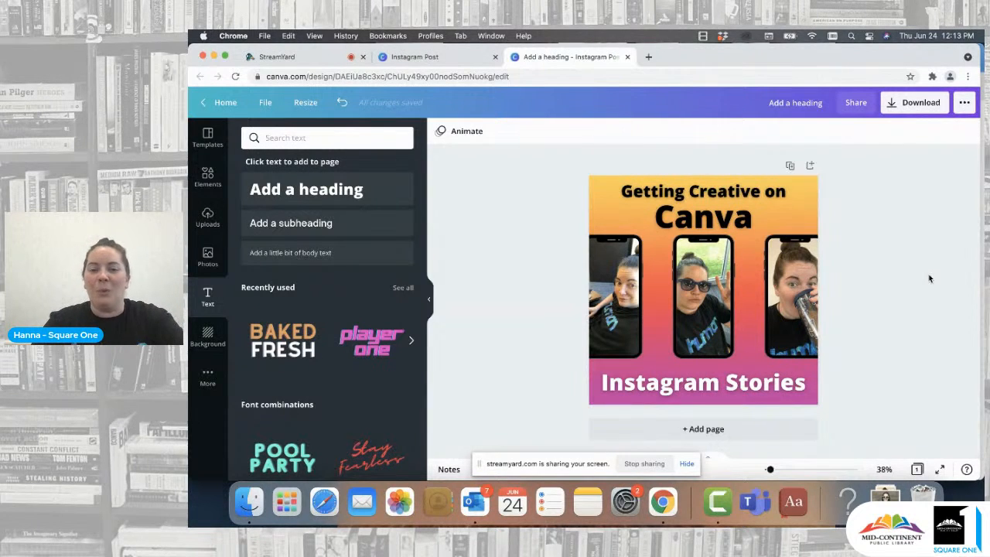
- Add a second page and insert a circle shape onto it
left_click(721, 430)
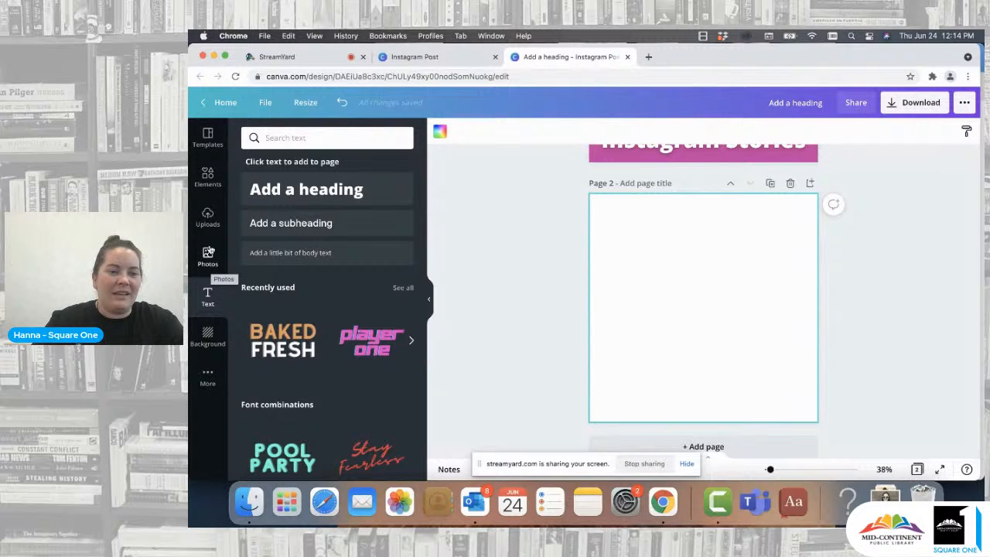
left_click(207, 177)
left_click(385, 139)
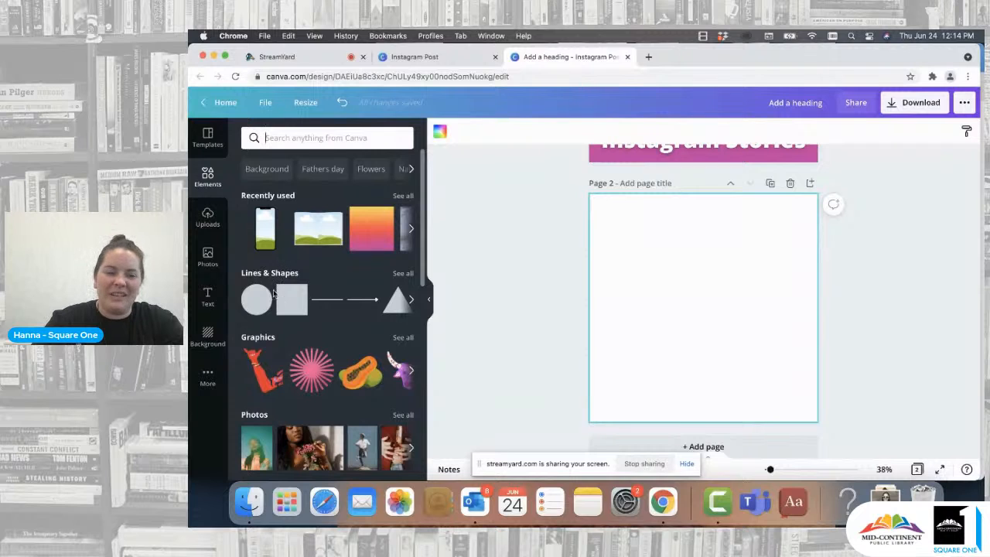
left_click(256, 300)
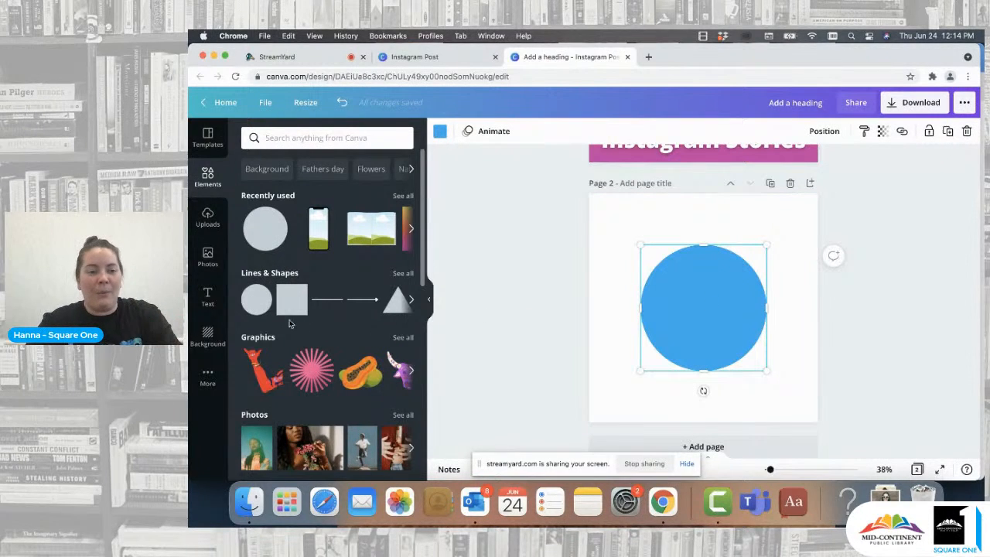
left_click(291, 300)
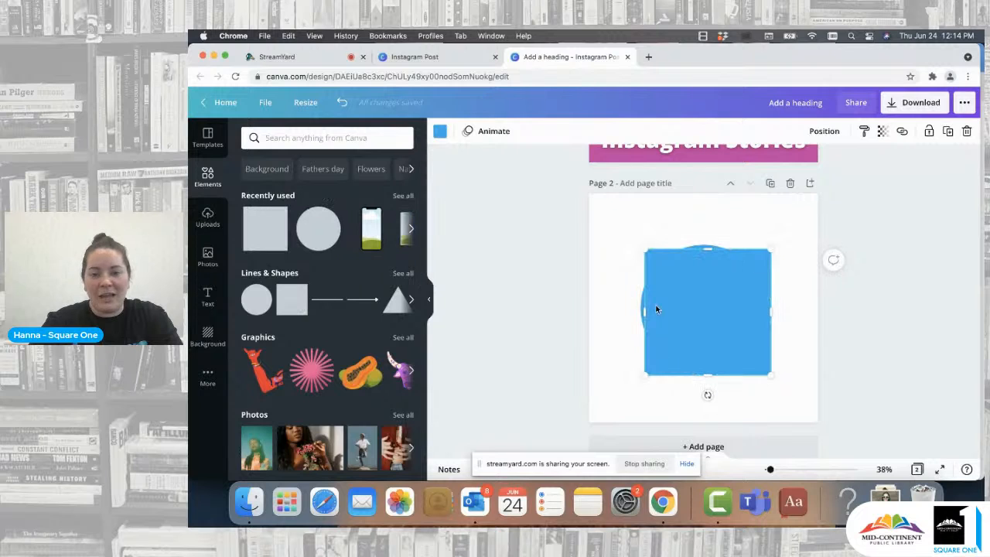
left_click_drag(702, 311, 625, 272)
key("Delete")
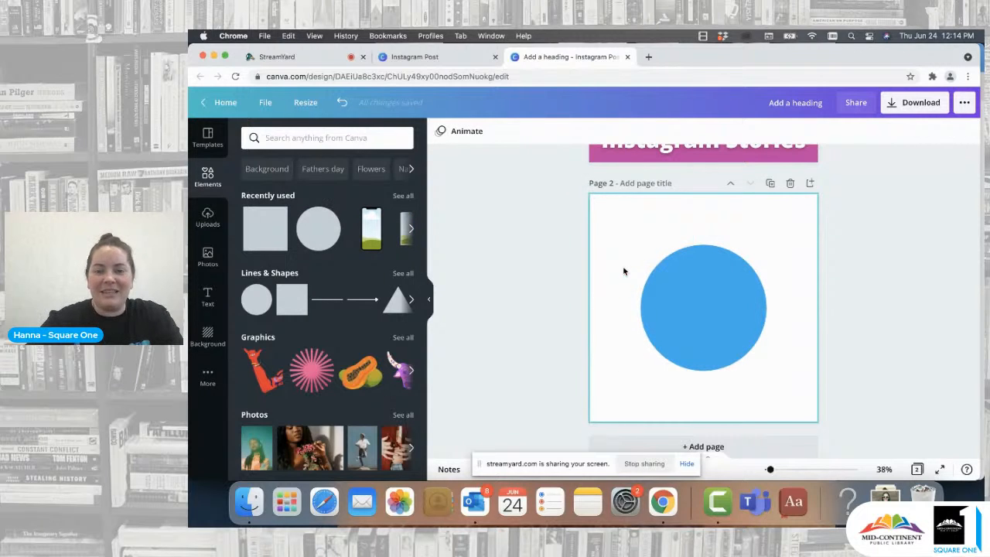
- Enlarge the circle to fill most of the second page and center it
left_click(702, 289)
left_click(440, 131)
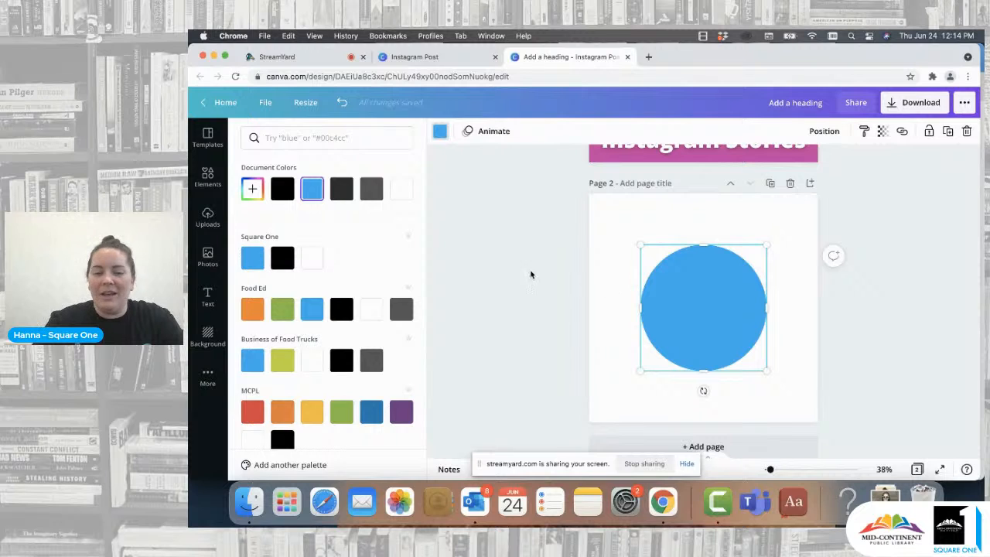
left_click(700, 277)
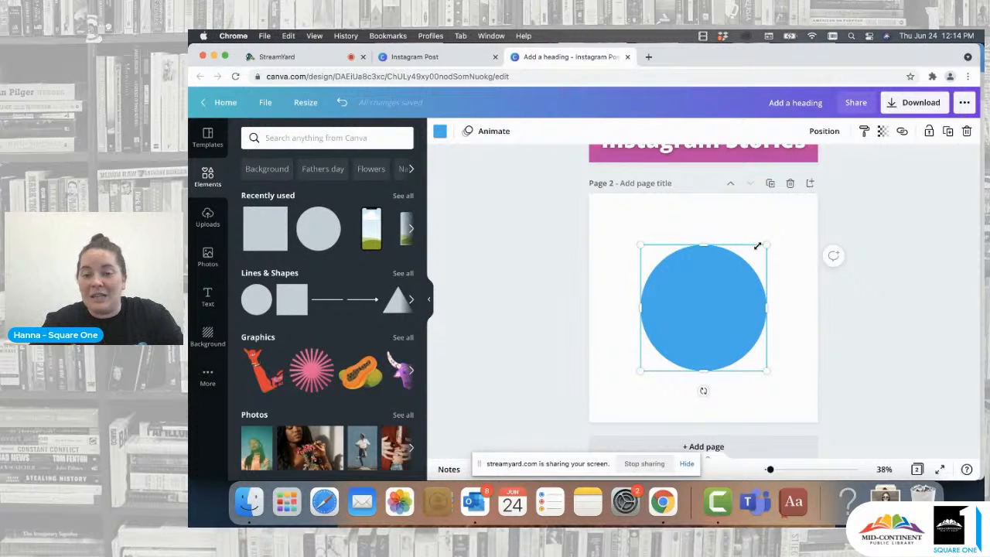
left_click_drag(758, 246, 769, 238)
left_click_drag(694, 310, 685, 317)
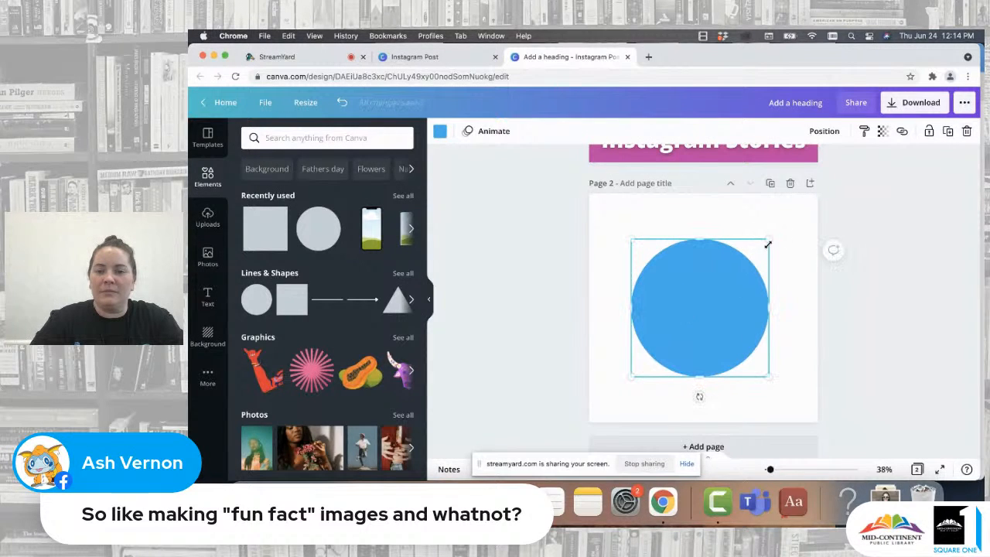
left_click_drag(769, 244, 807, 201)
left_click_drag(730, 283, 709, 304)
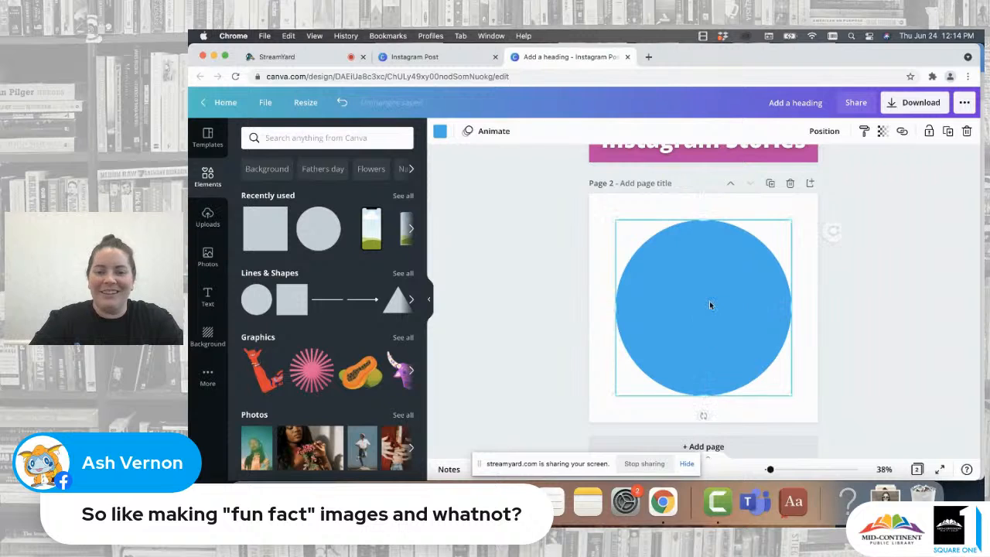
left_click(541, 302)
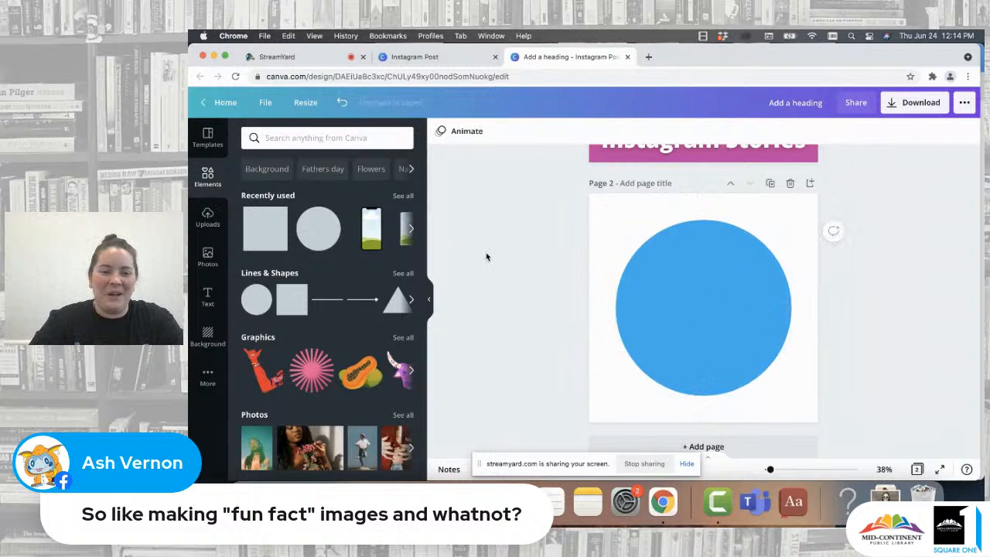
- Add a heading on the circle reading "Did You Know?"
left_click(206, 297)
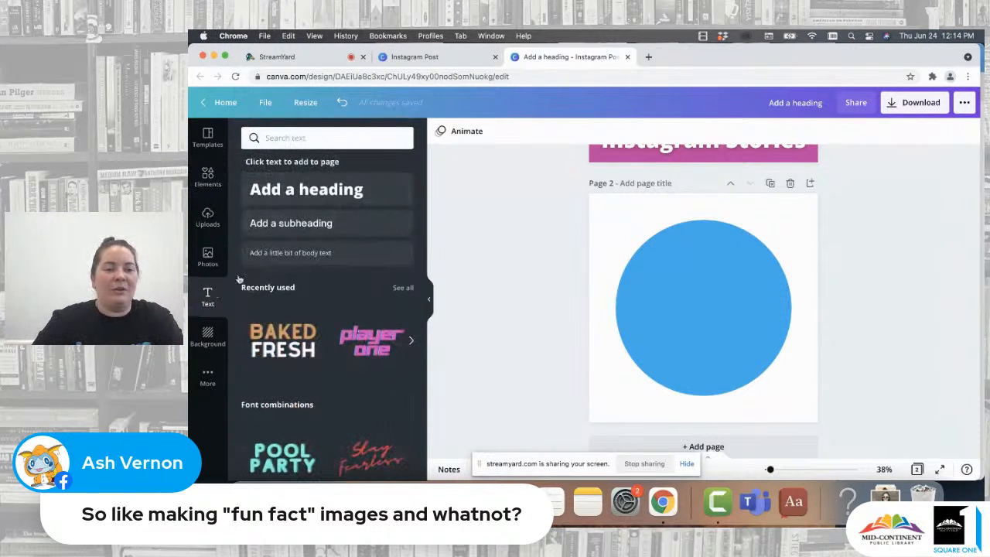
left_click(306, 189)
type("Did")
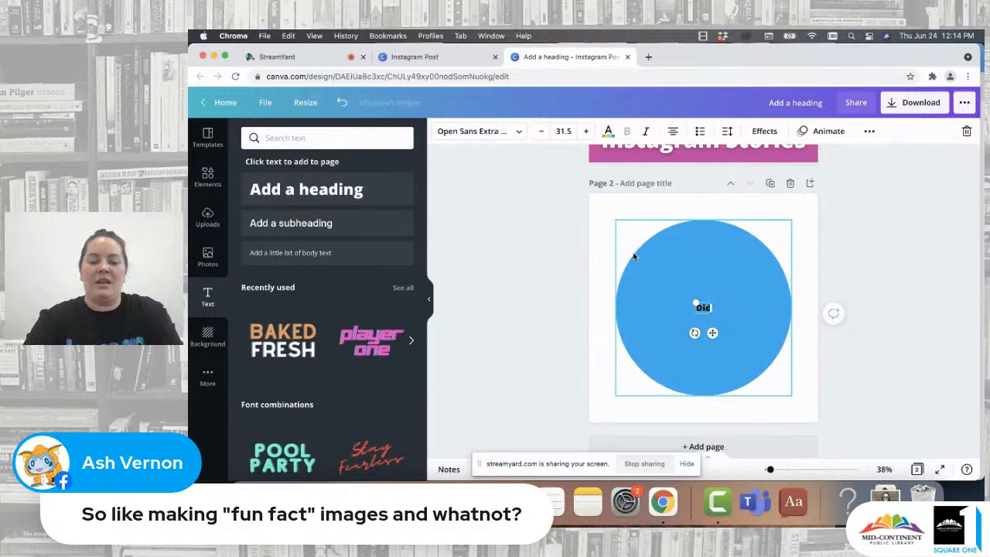
type(" You Know?")
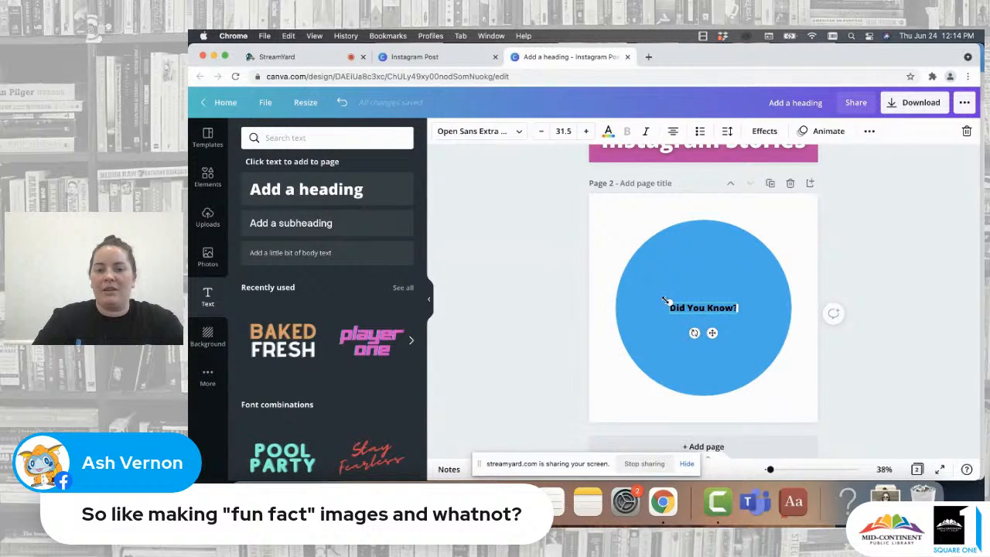
- Enlarge the "Did You Know?" heading to about 58.4 and move it to the circle's upper part
left_click_drag(669, 301, 611, 288)
left_click(685, 347)
left_click_drag(693, 302, 722, 260)
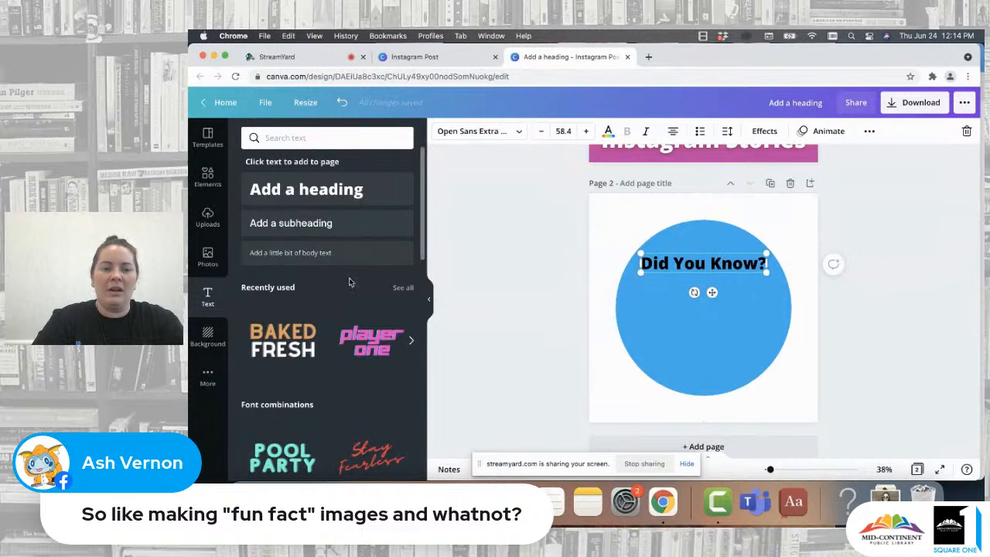
- Add another heading and move it to the middle of the circle below "Did You Know?"
left_click(209, 176)
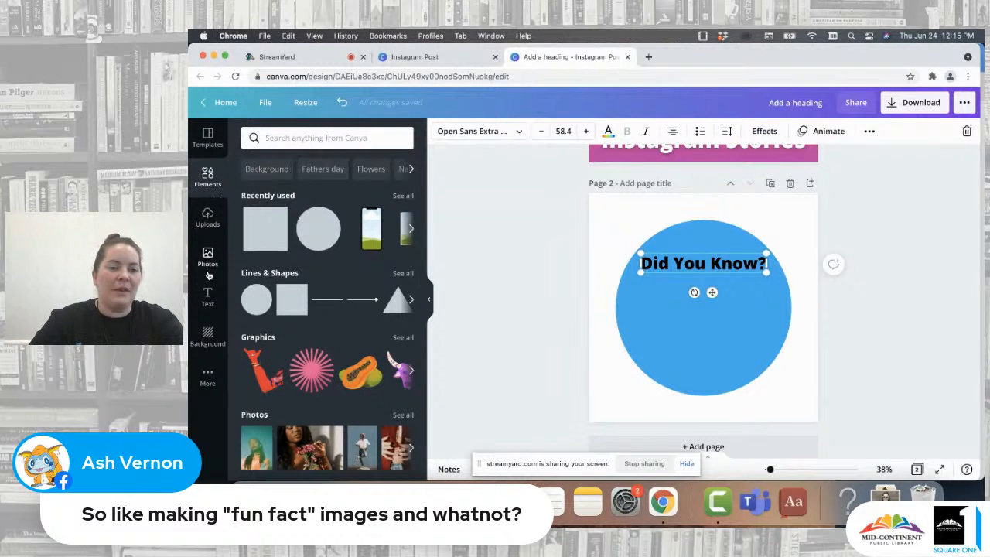
left_click(207, 295)
left_click(307, 186)
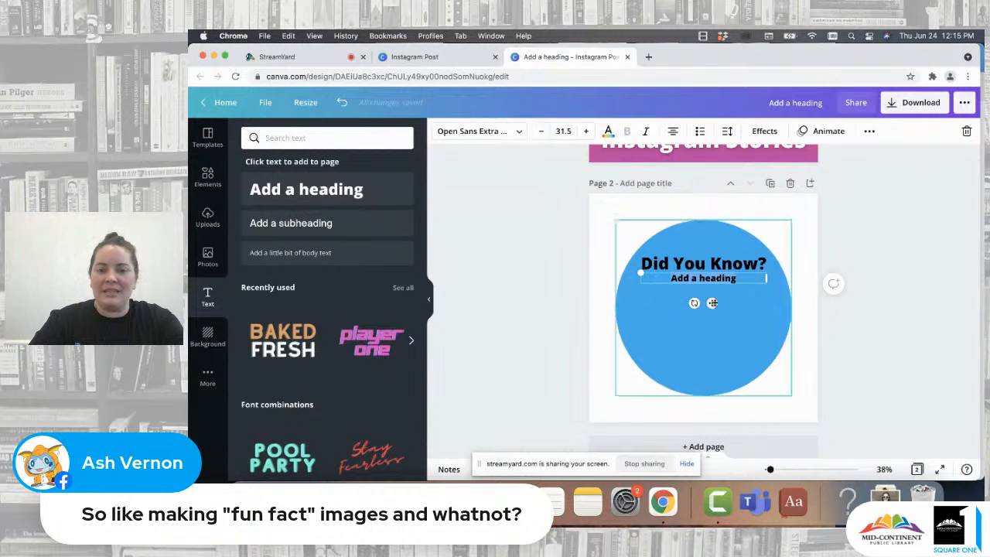
left_click(716, 297)
left_click(711, 281)
left_click_drag(711, 282, 712, 324)
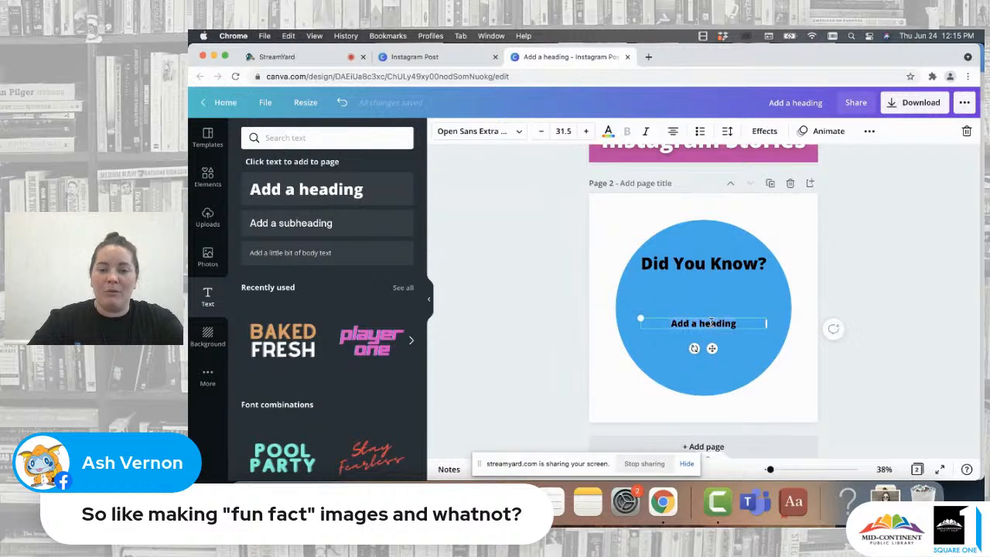
- Replace the new heading's text with "95"
double_click(712, 324)
type("95")
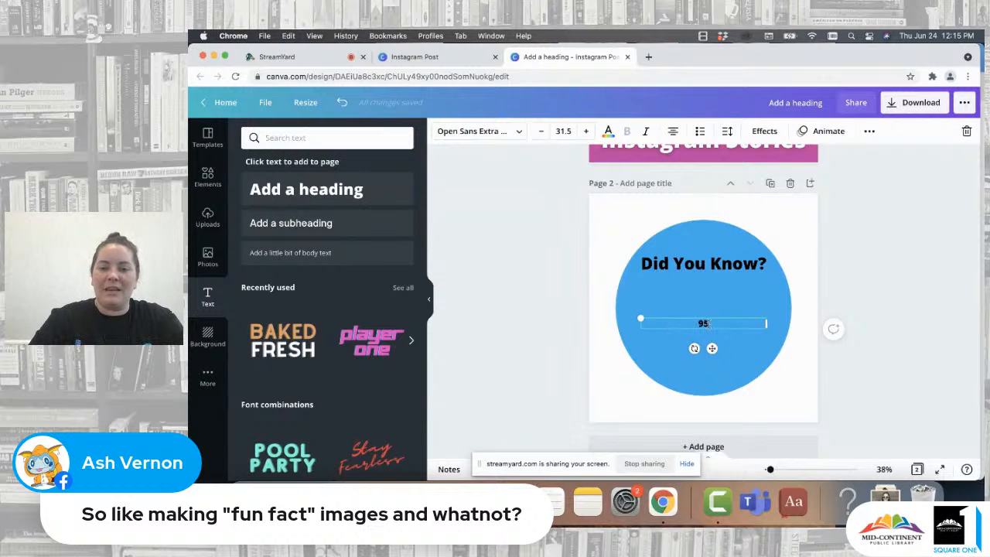
left_click_drag(764, 323, 493, 215)
left_click(636, 352)
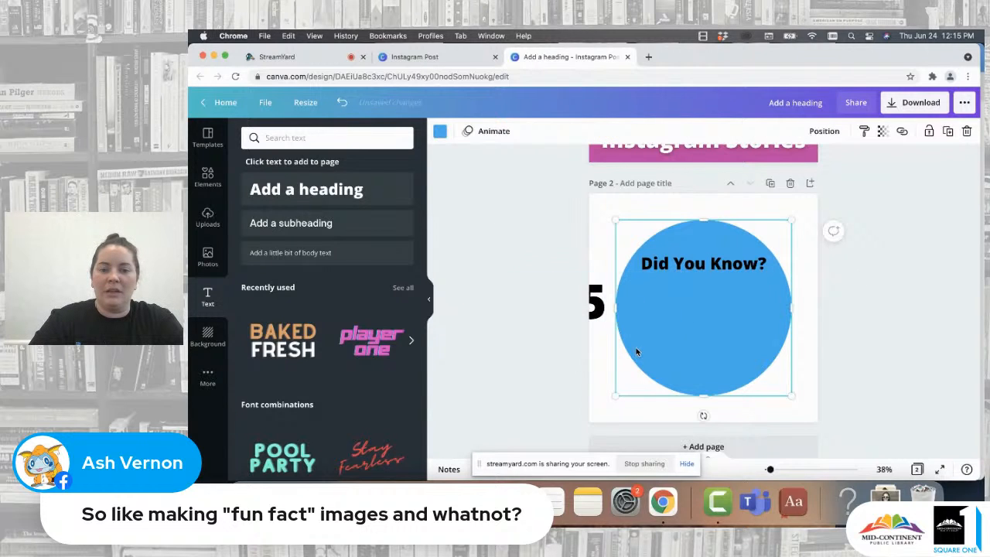
- Enlarge the "95" text to about 277 and center it in the circle
left_click(605, 310)
left_click_drag(622, 305, 716, 321)
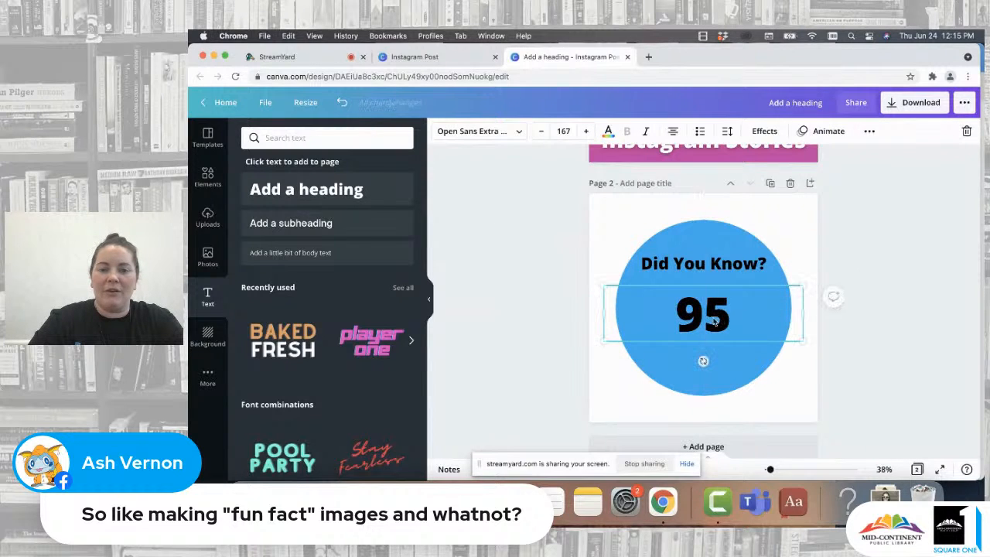
left_click_drag(802, 312, 803, 251)
left_click_drag(709, 301, 709, 322)
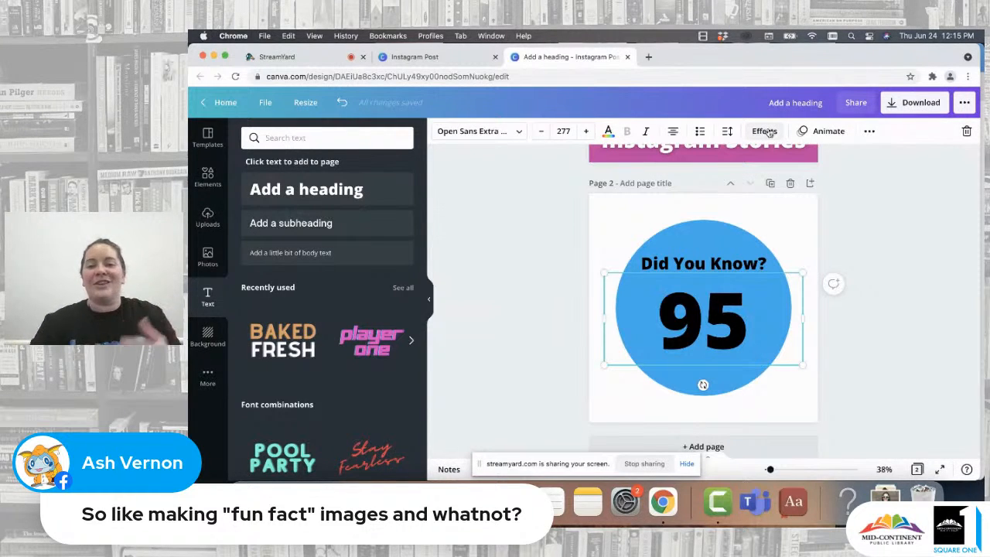
- Apply the Splice text effect to "95" with a white effect color
left_click(765, 131)
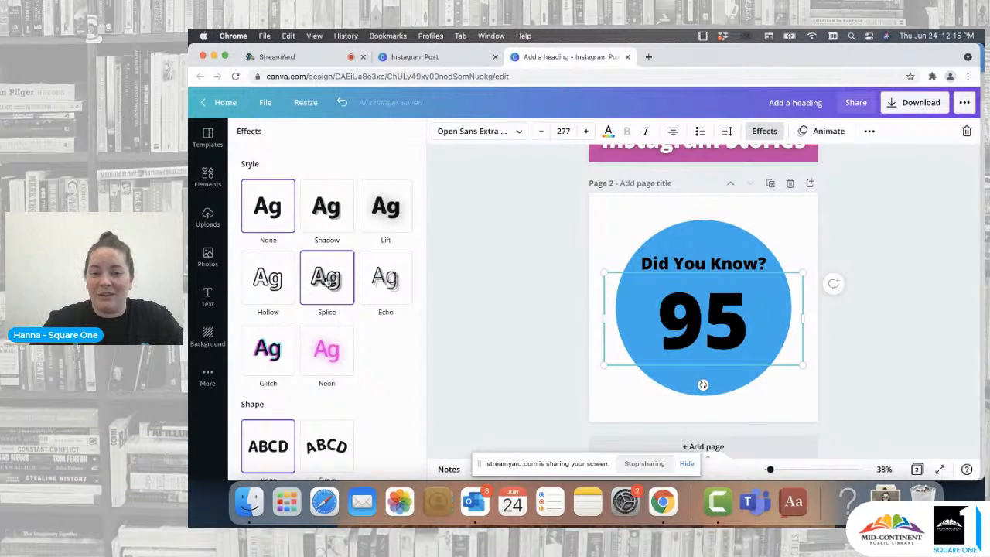
left_click(327, 278)
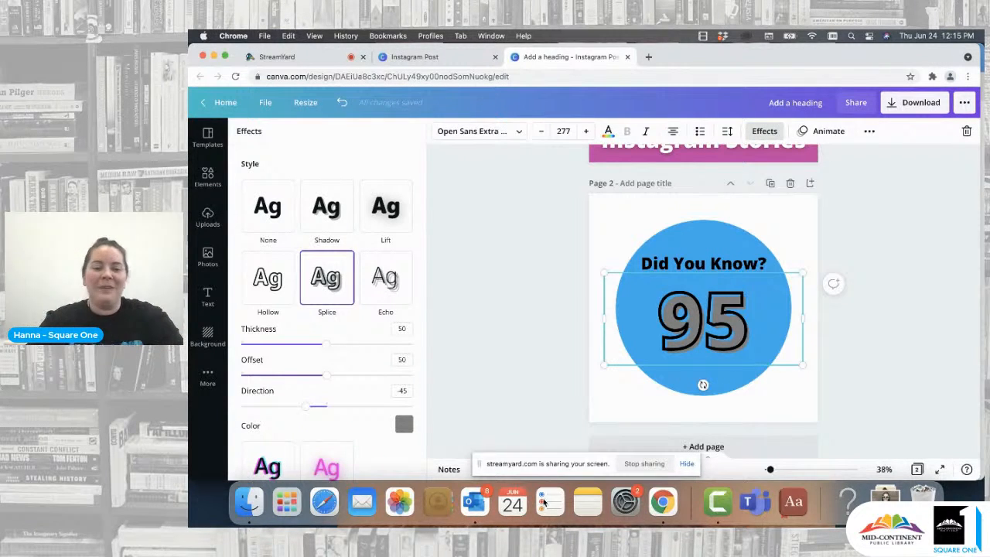
left_click(403, 424)
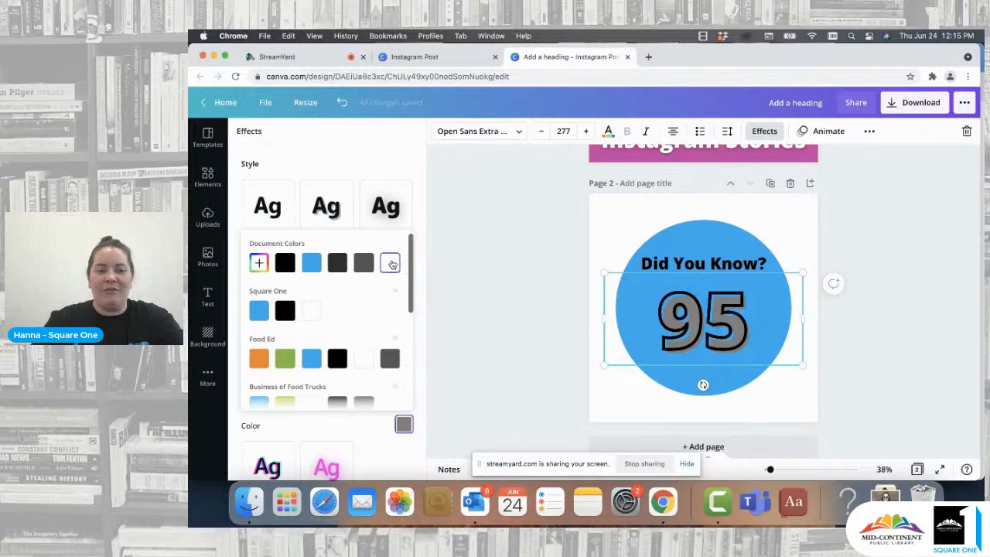
left_click(391, 263)
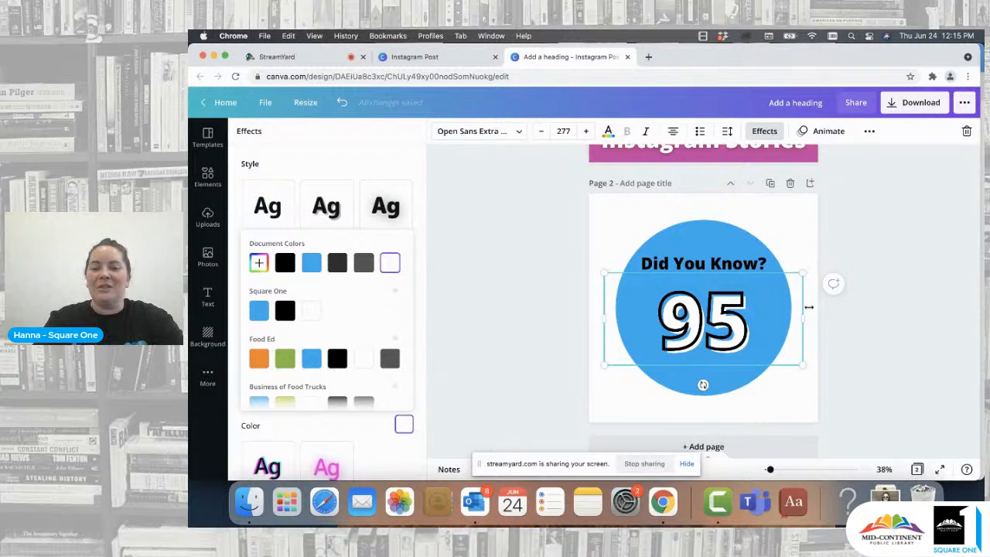
- Resize "95" to about 286 and re-center it, nudging "Did You Know?" slightly up
left_click_drag(803, 320, 768, 323)
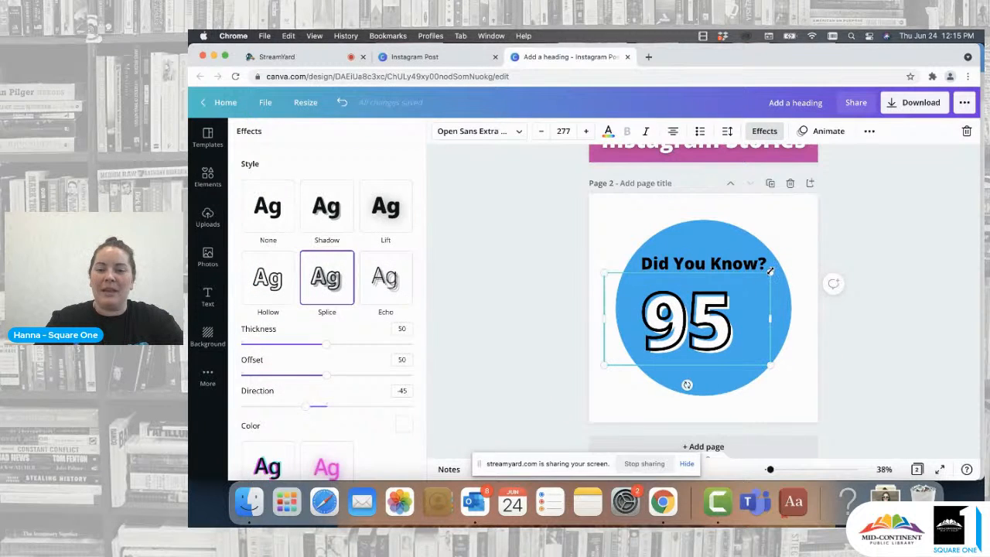
left_click_drag(771, 272, 777, 269)
left_click(867, 297)
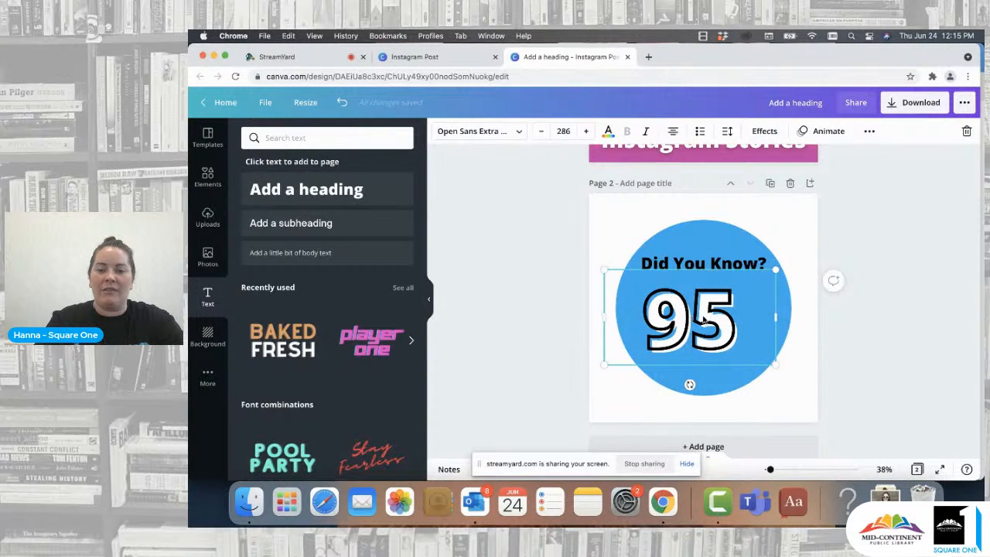
left_click_drag(693, 316, 707, 323)
left_click_drag(714, 264, 714, 258)
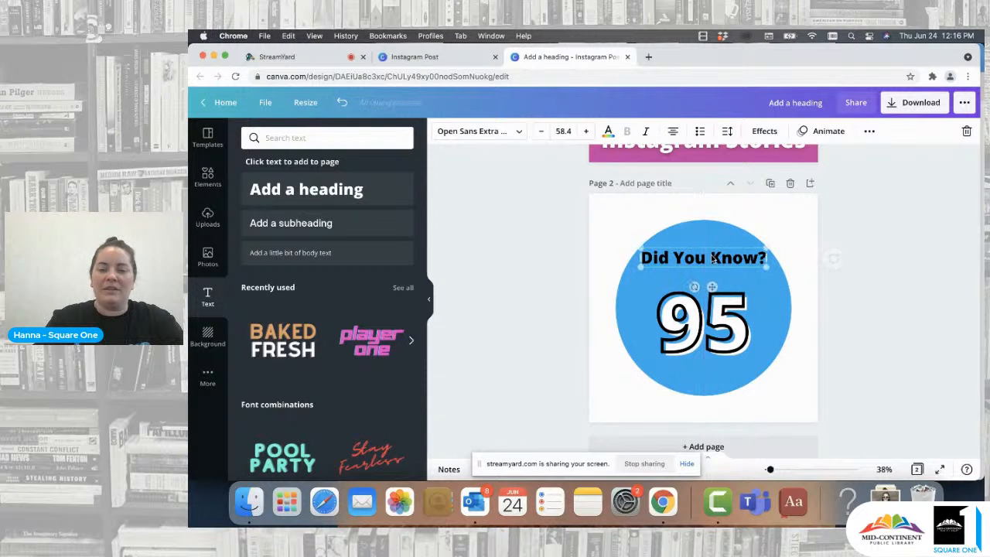
left_click(892, 250)
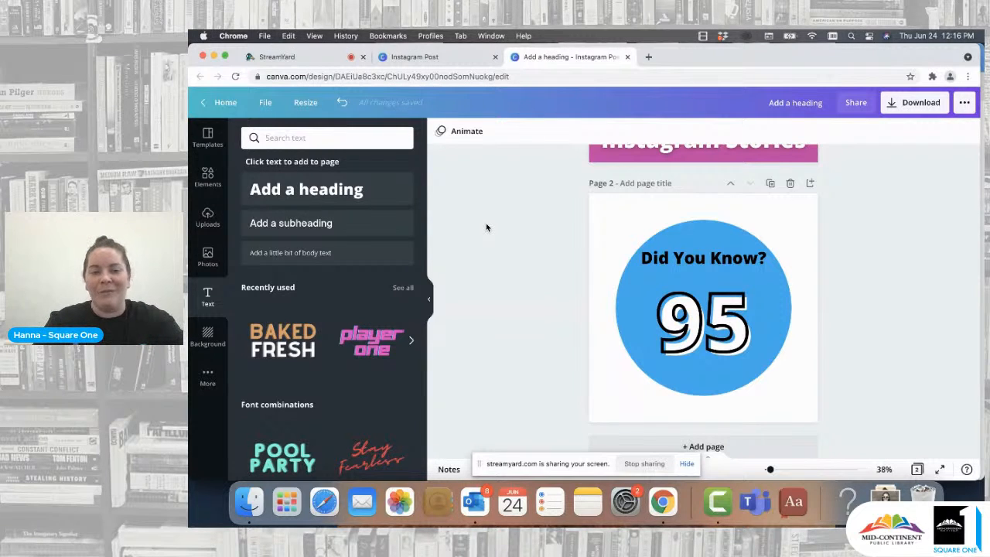
- Add a subheading reading "Square One provided" just below "Did You Know?"
left_click(287, 222)
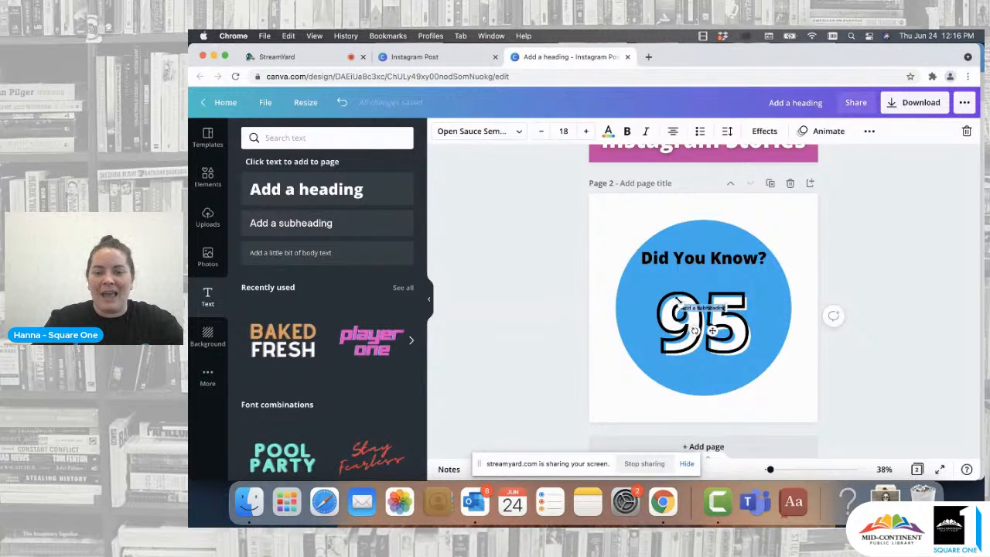
left_click_drag(679, 301, 652, 297)
left_click(531, 340)
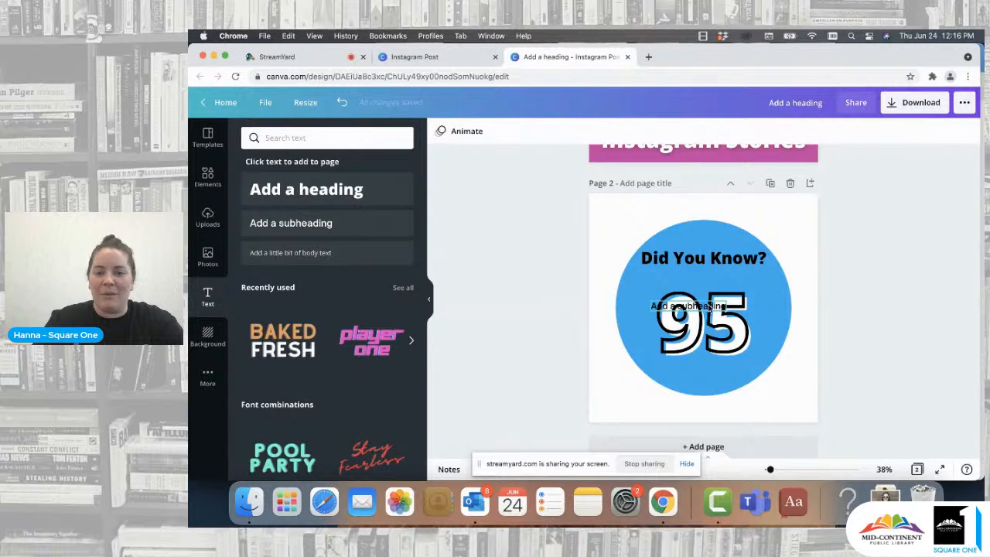
left_click_drag(710, 307, 721, 278)
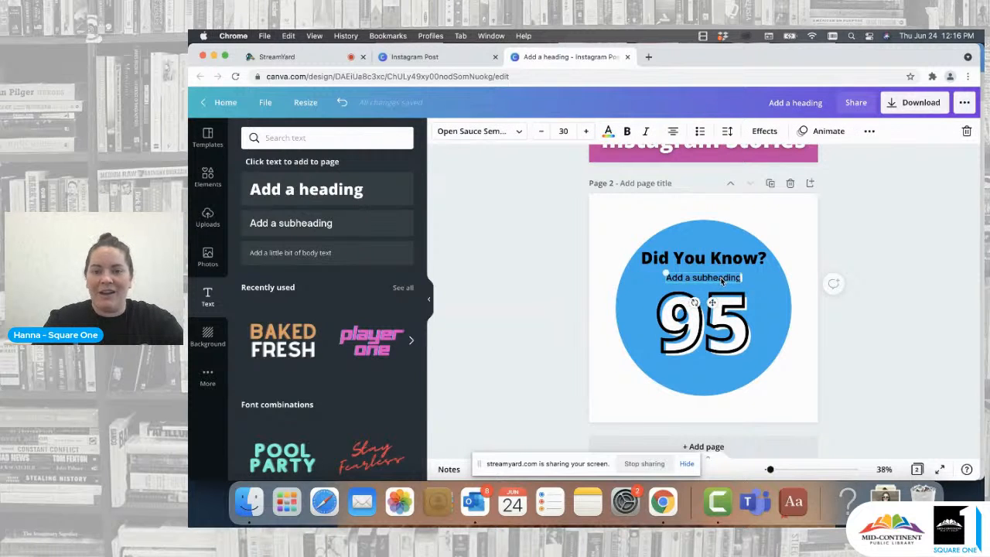
double_click(720, 279)
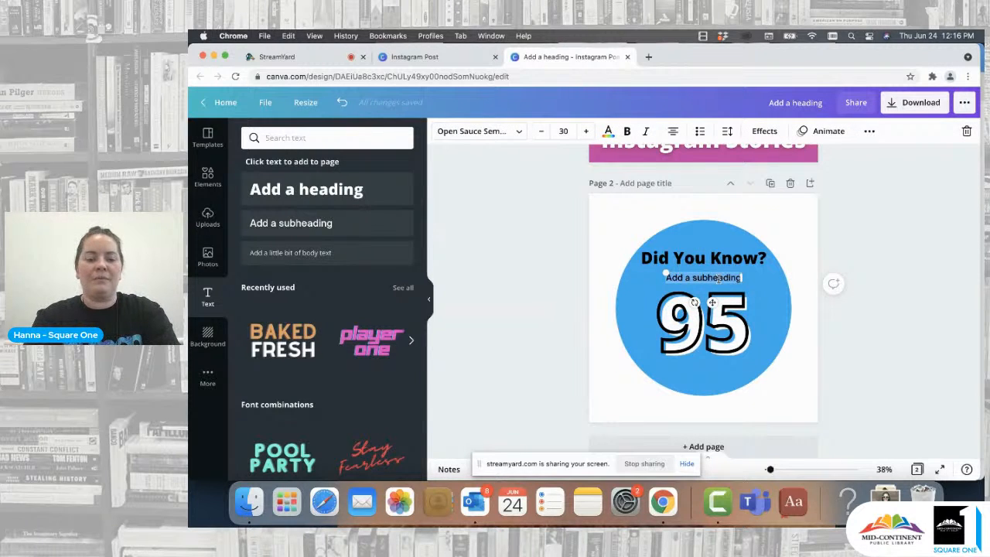
type("Square One")
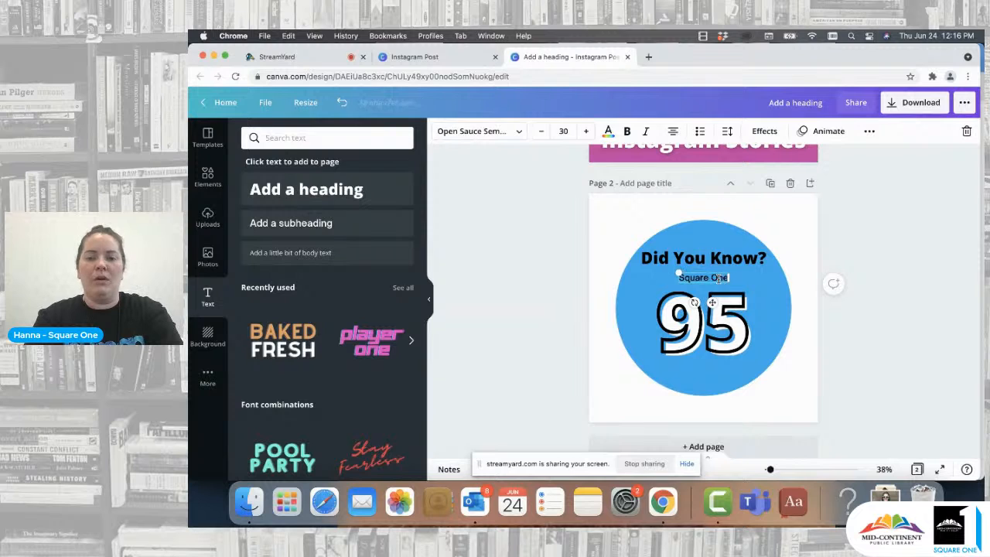
type(" provided")
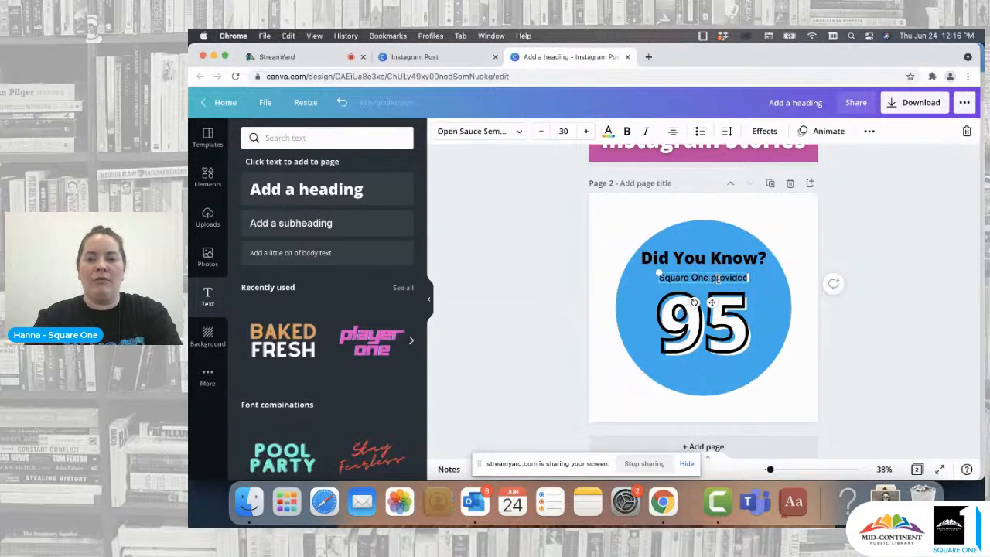
left_click(884, 248)
left_click_drag(724, 278, 723, 283)
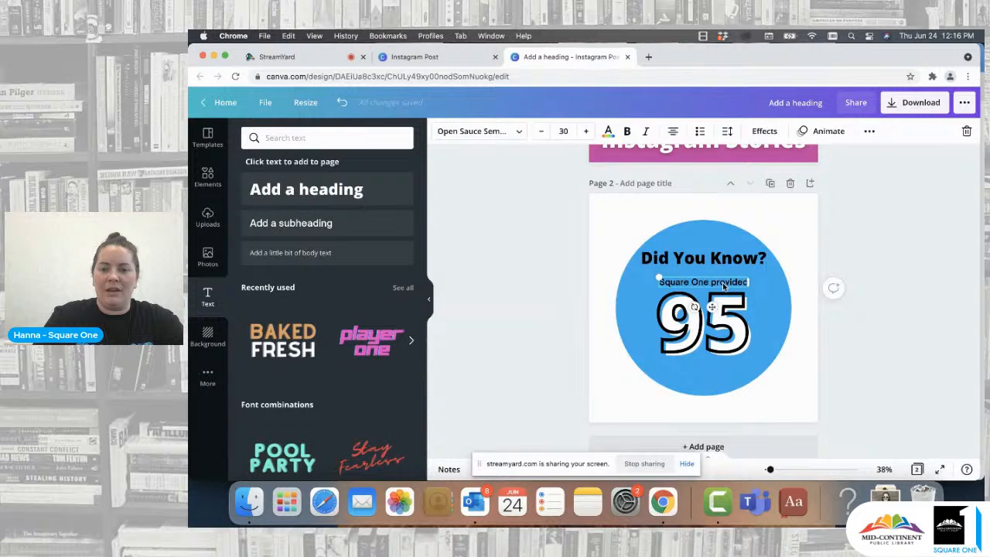
- Duplicate the subheading, move the copy below "95", and change its text to "virtual programs in 2020!"
left_click(870, 130)
left_click(865, 158)
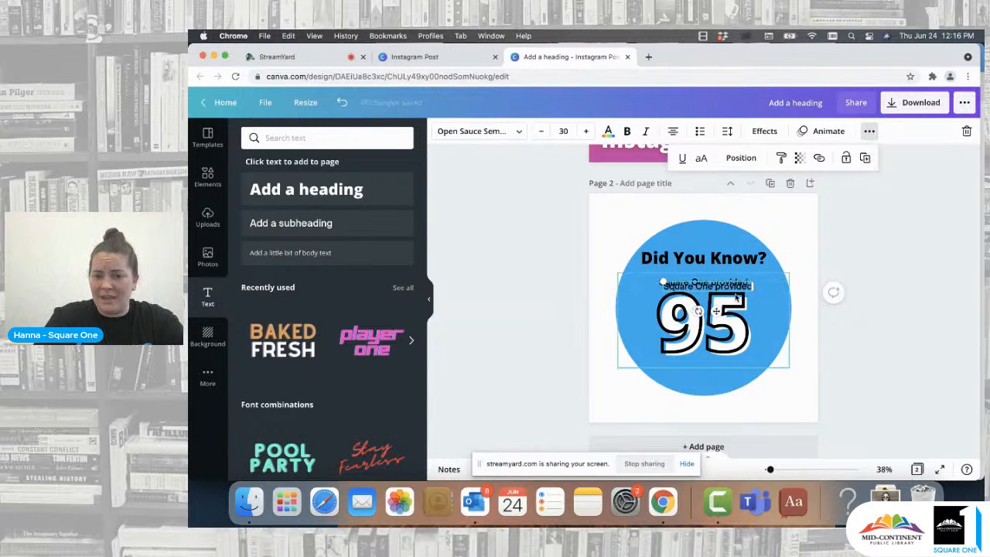
left_click_drag(724, 348, 724, 372)
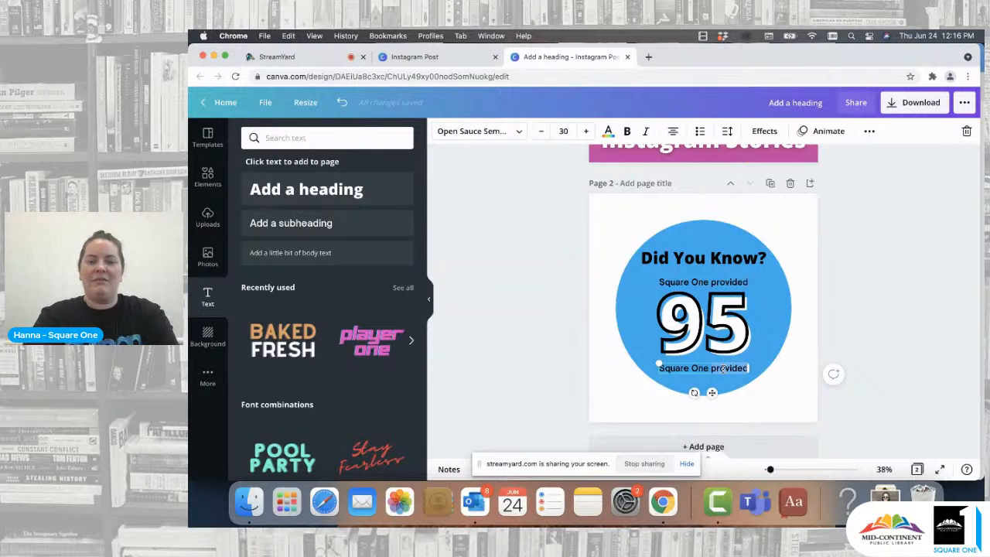
type("virtu")
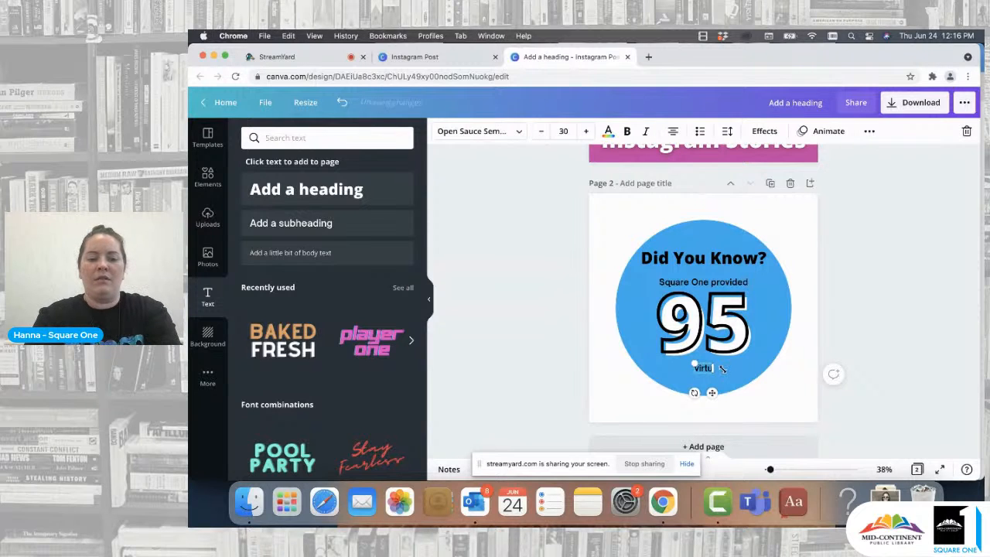
type("al programs ")
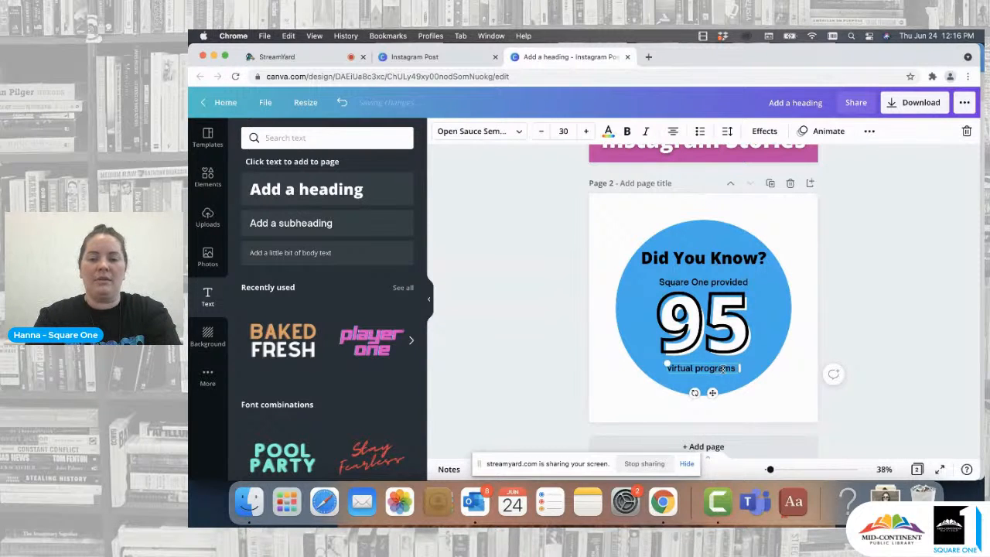
type("in 2020!")
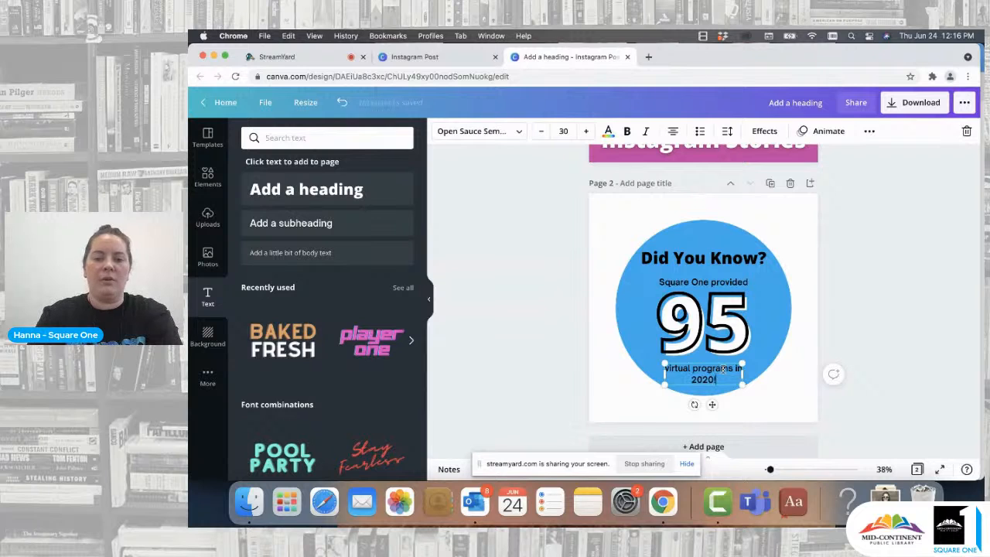
left_click(855, 334)
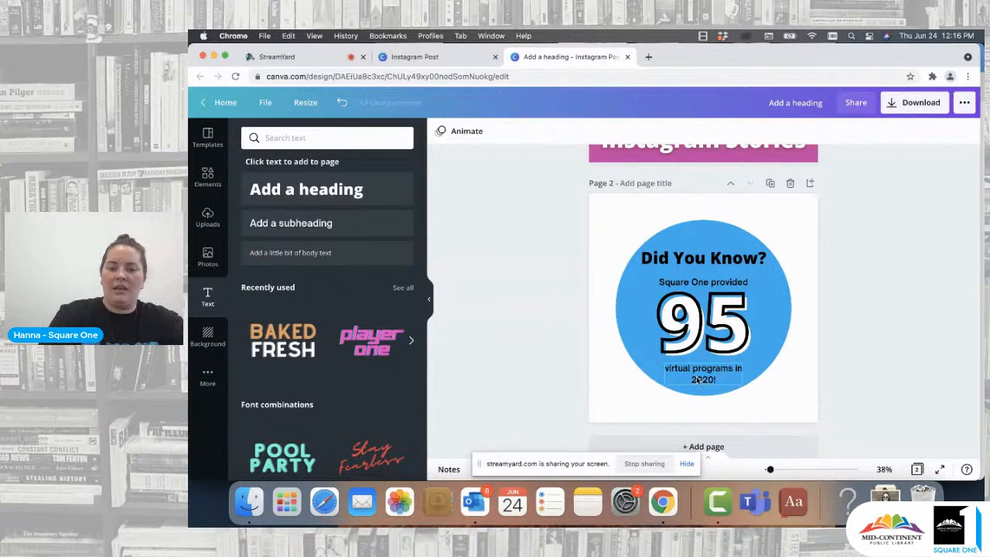
left_click_drag(700, 379, 697, 375)
left_click(896, 296)
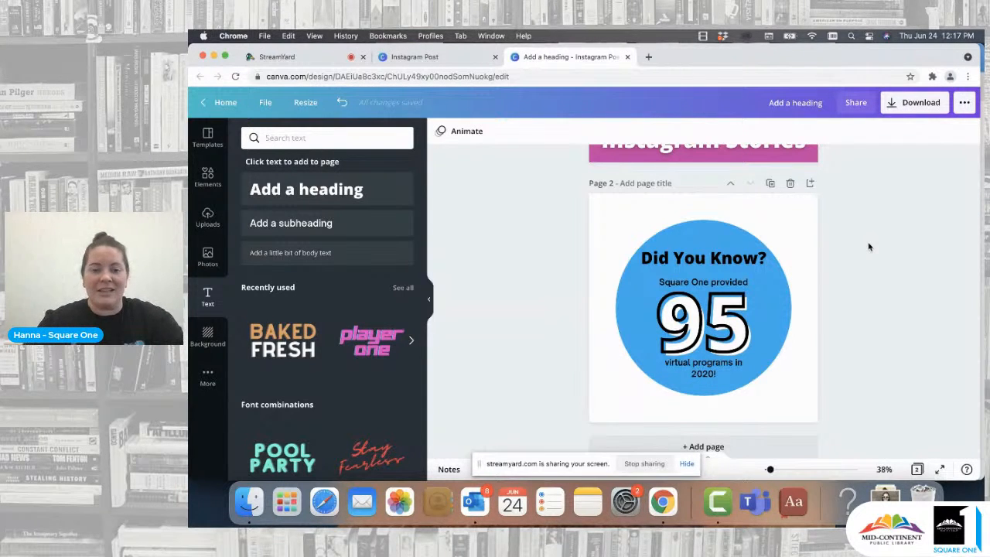
- Search photos for "virtual meeting" and set a laptop video-call photo as the page background
left_click(607, 217)
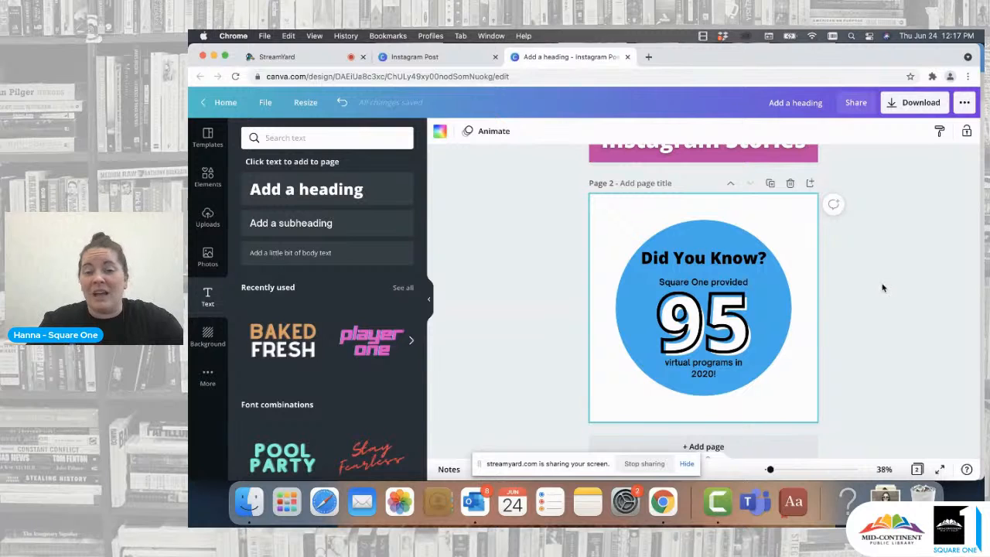
left_click(209, 257)
left_click(342, 138)
type("virt")
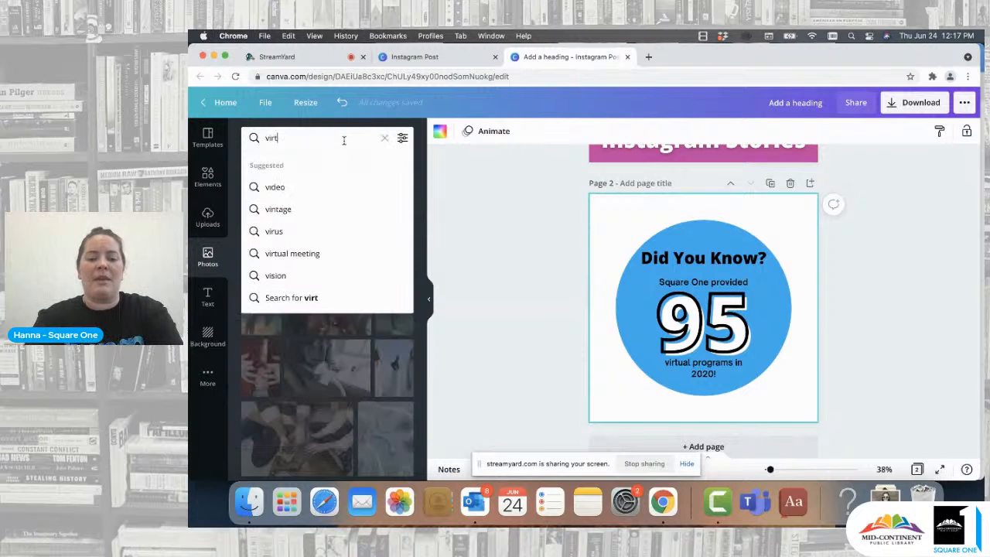
type("ual meeting")
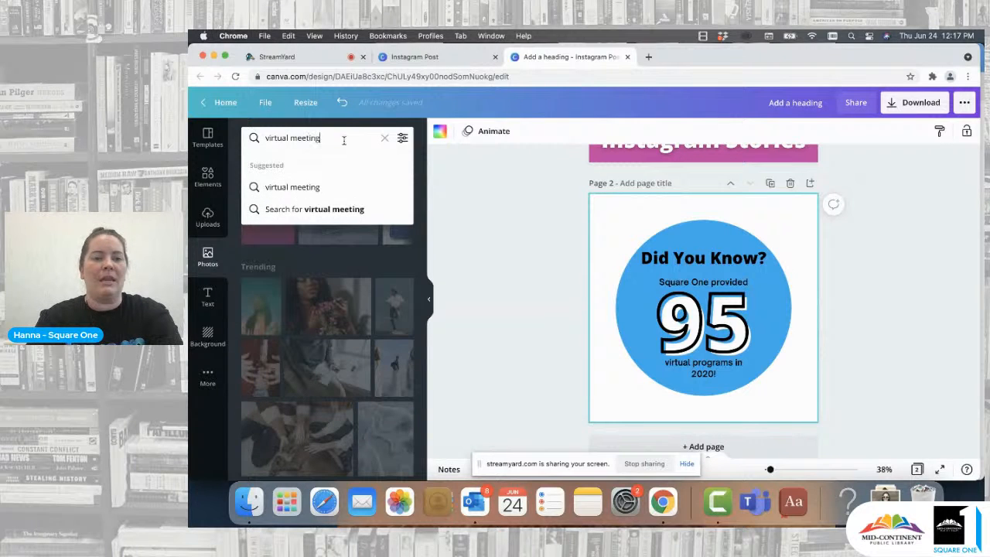
key("Return")
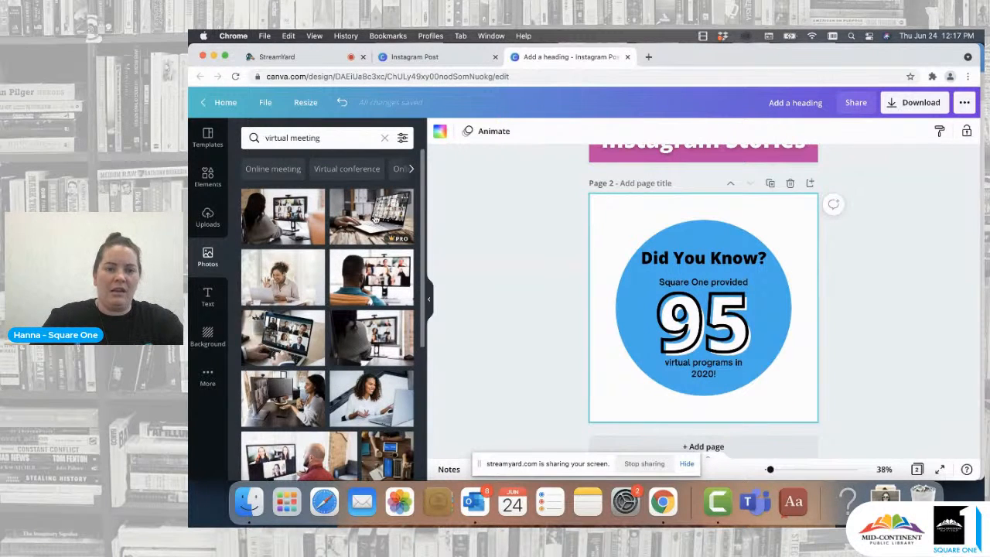
left_click_drag(375, 219, 597, 222)
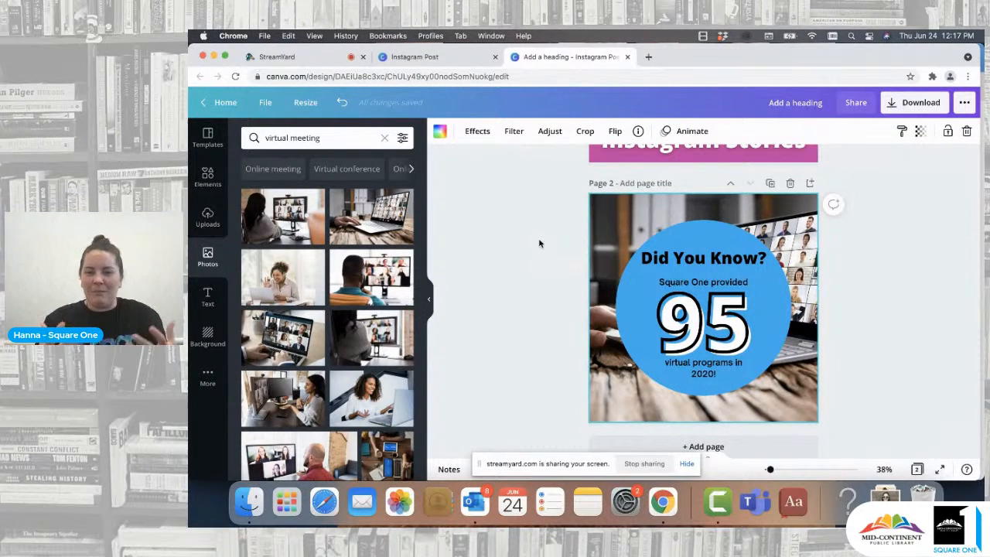
- Apply the Epic filter to the background photo
left_click(540, 244)
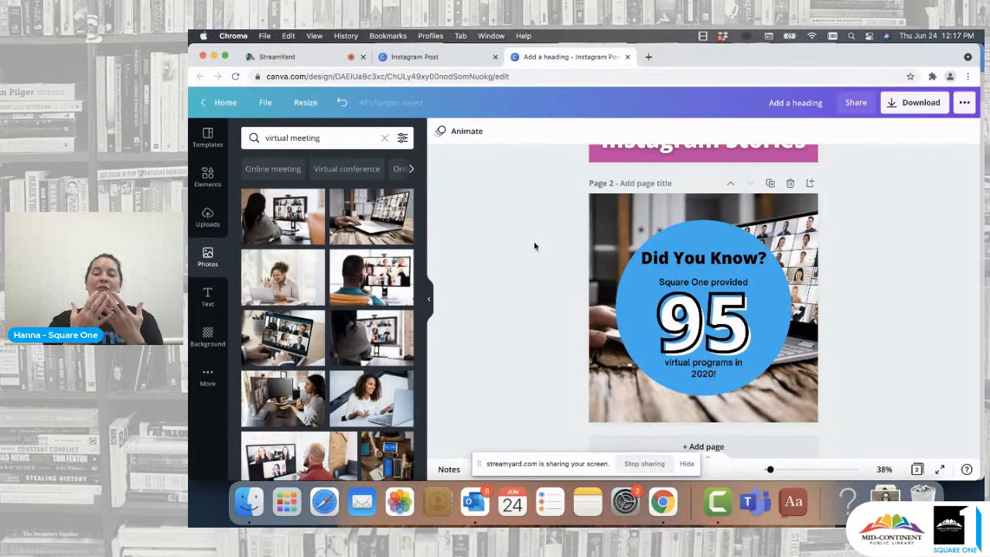
left_click(605, 224)
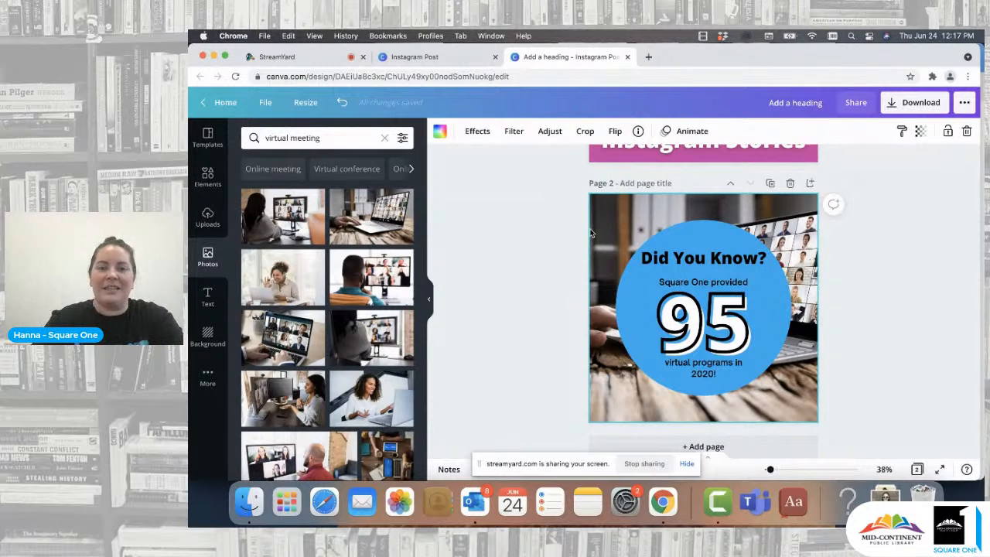
left_click(513, 133)
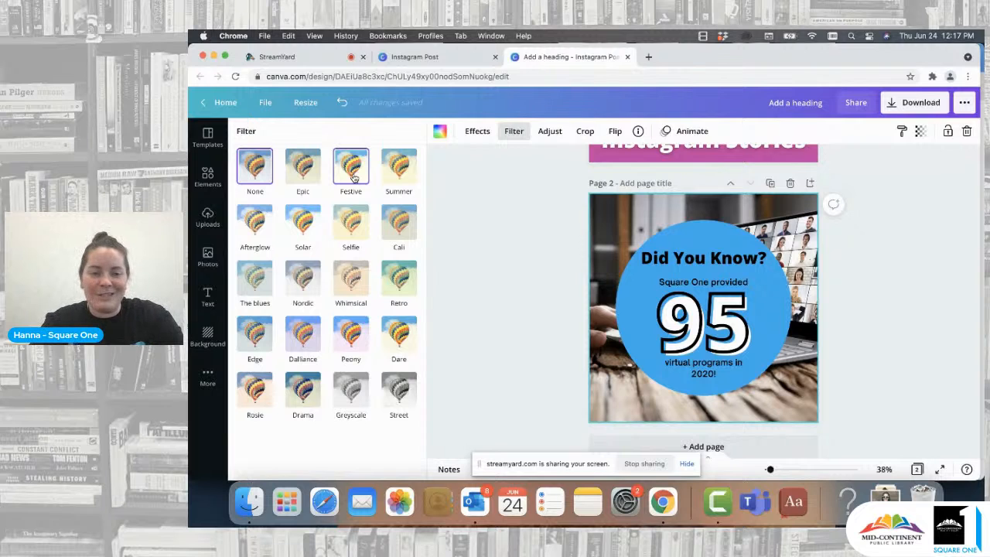
left_click(312, 171)
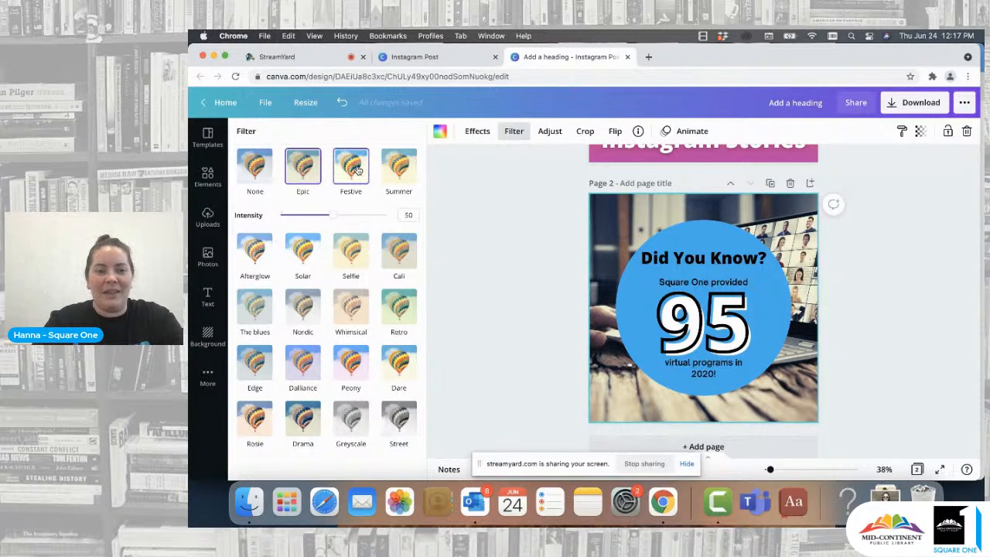
- Apply the Greyscale filter to the background photo at intensity 57
left_click(310, 244)
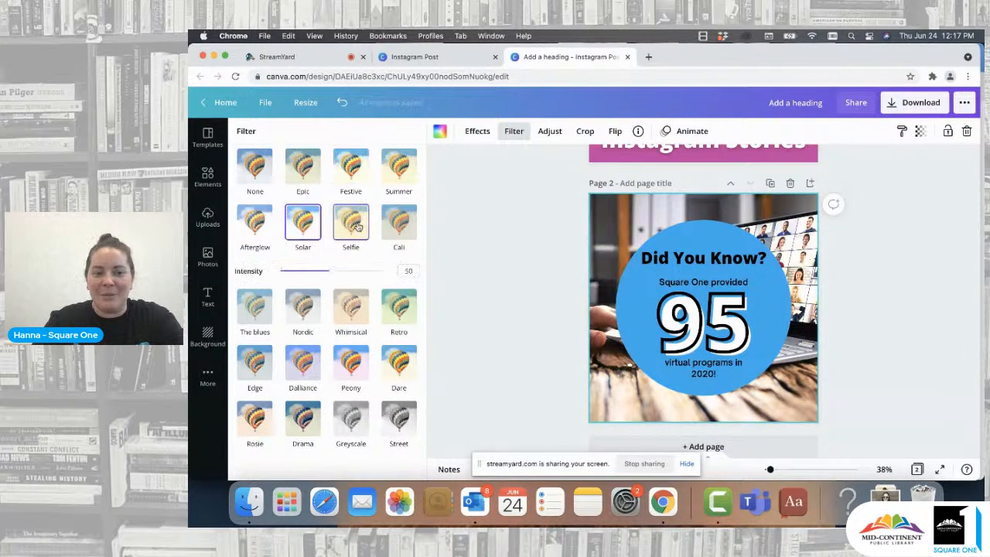
left_click(357, 225)
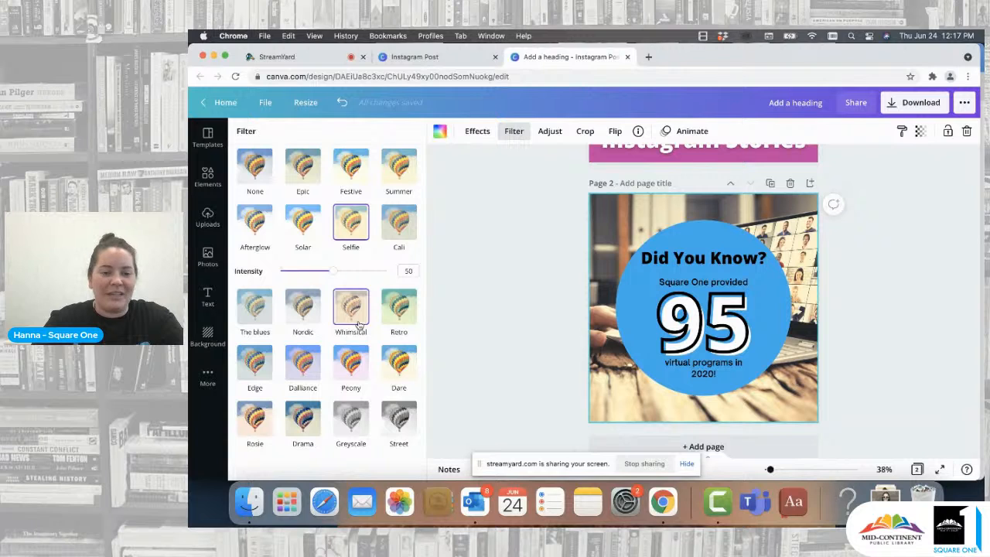
left_click(350, 418)
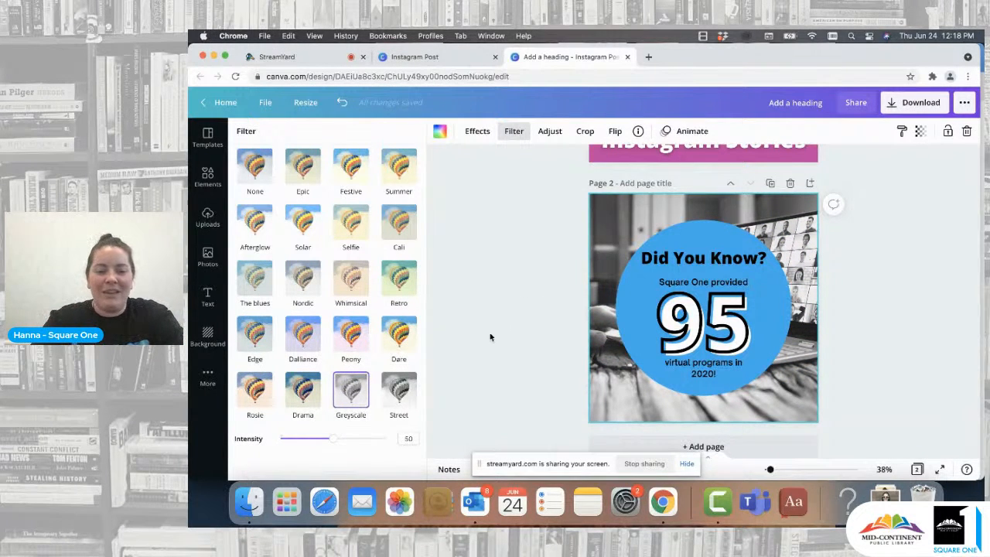
mouse_move(334, 439)
left_mouse_down()
mouse_move(403, 444)
mouse_move(241, 459)
mouse_move(292, 439)
mouse_move(372, 433)
mouse_move(338, 438)
left_mouse_up()
left_click(507, 288)
left_click(506, 257)
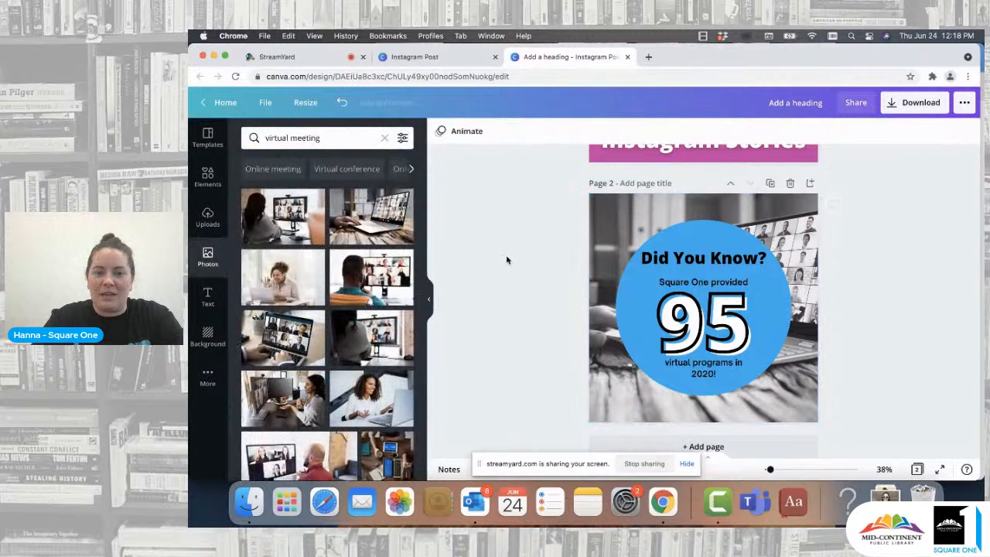
- Raise the background photo's brightness to 52
left_click(618, 216)
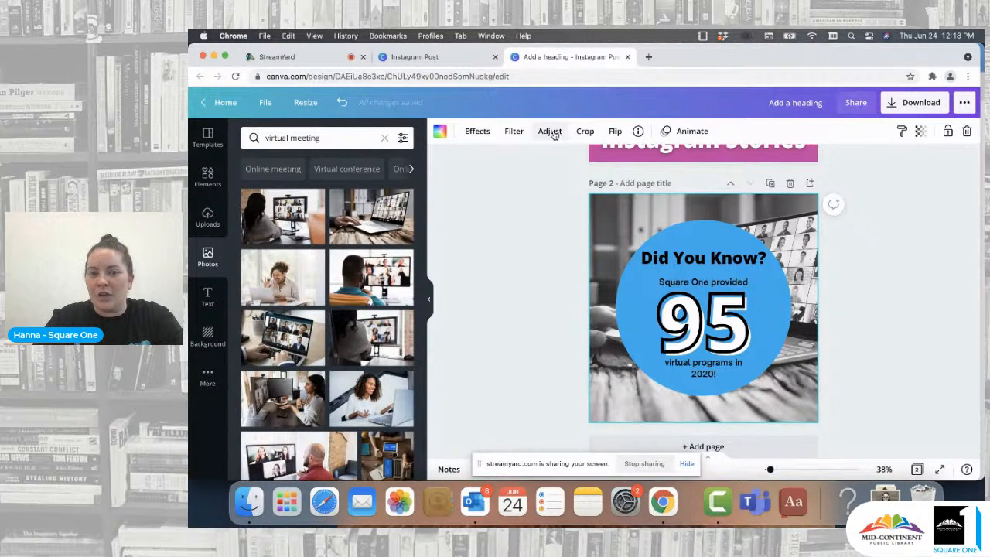
left_click(523, 134)
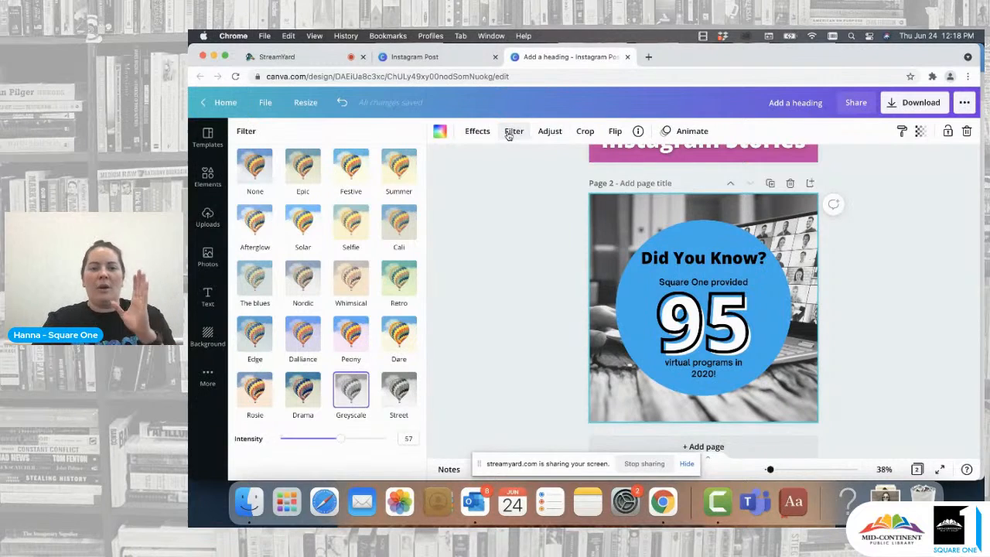
left_click(549, 135)
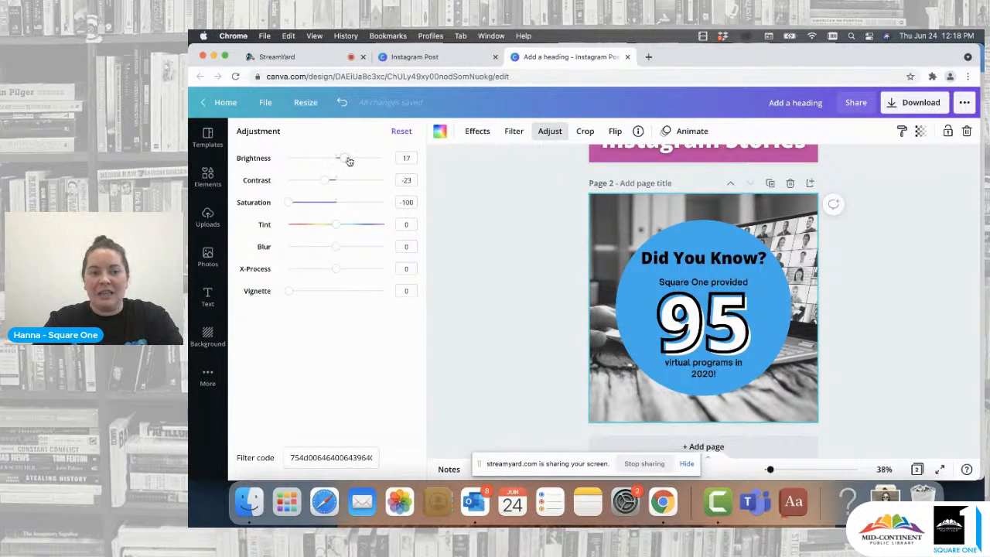
left_click_drag(342, 157, 362, 160)
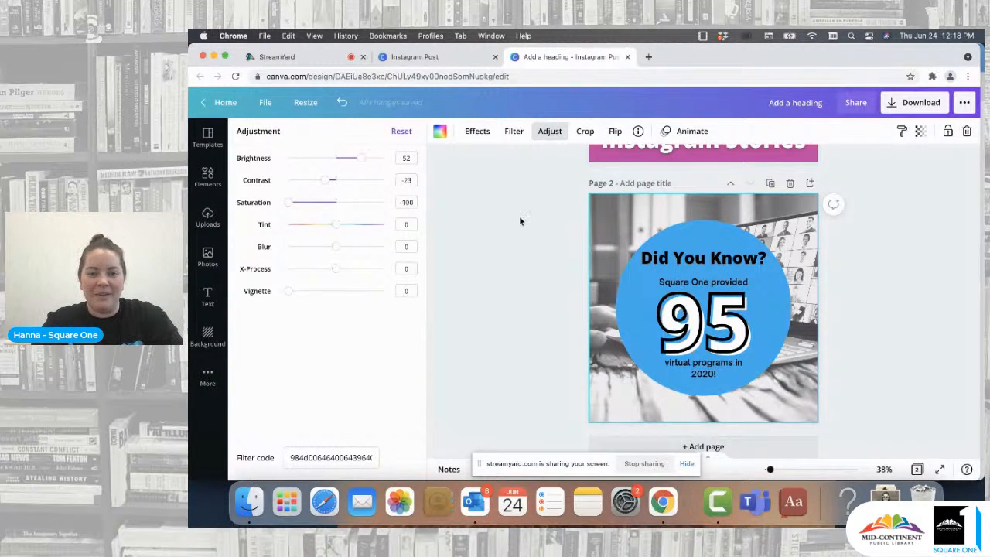
left_click(519, 216)
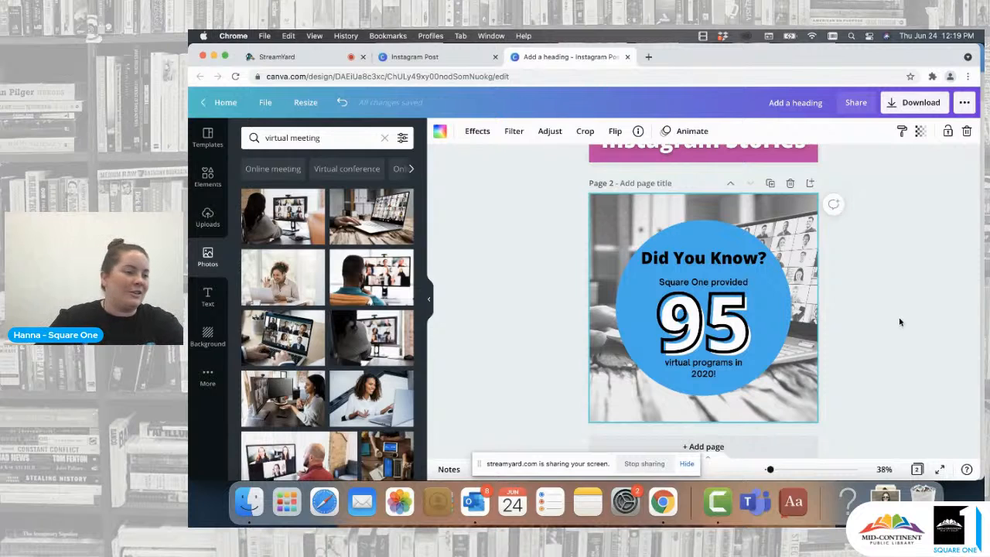
- Add a third blank page to the design
left_click(747, 450)
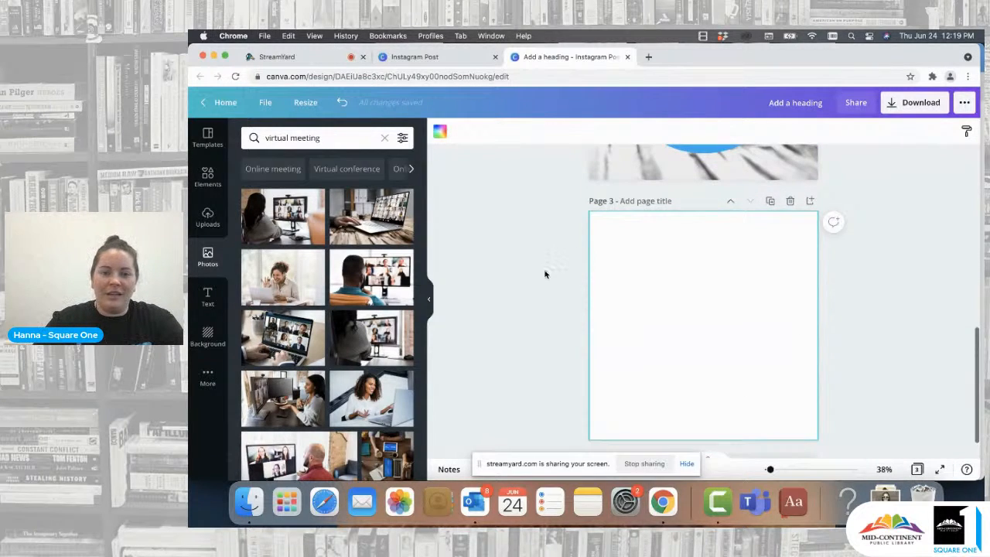
scroll(545, 274, "down", 2)
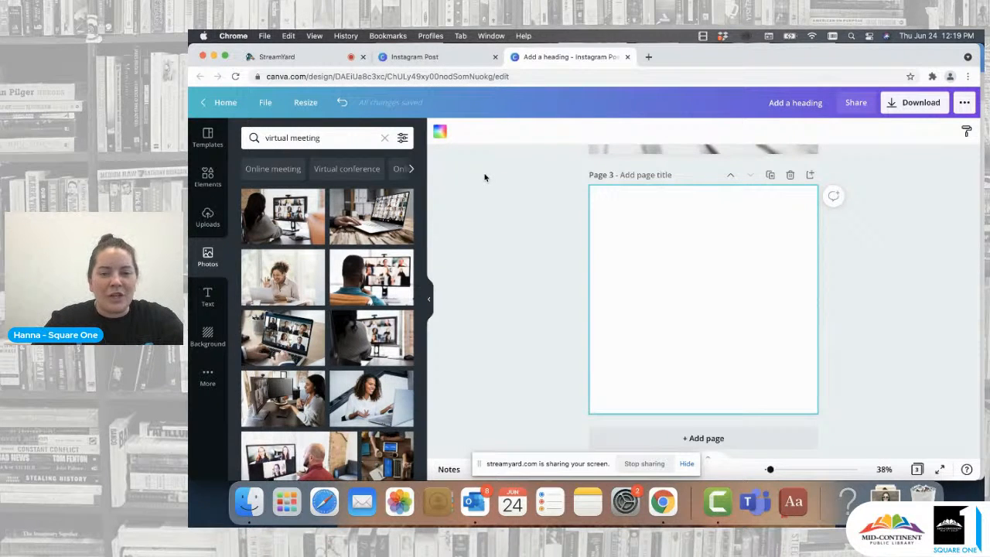
left_click(494, 205)
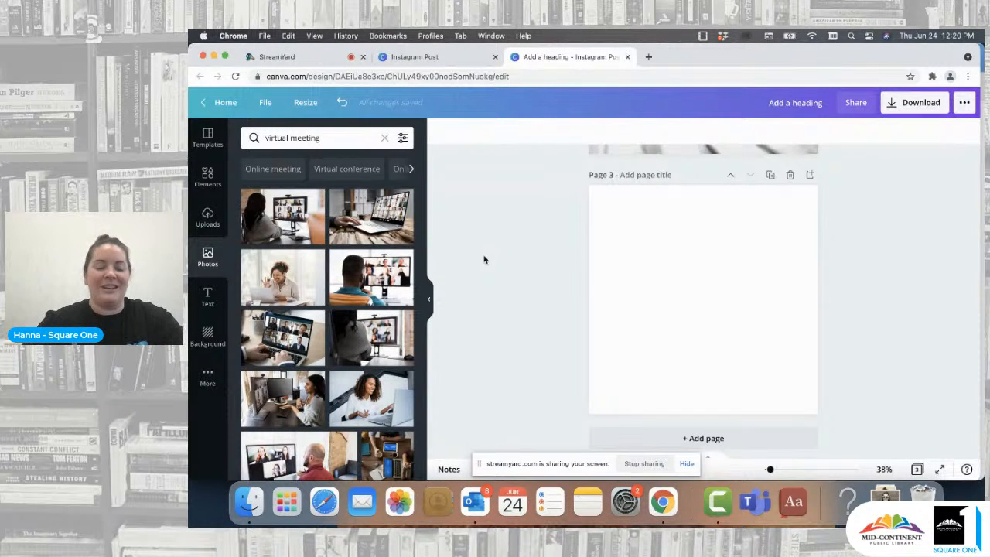
- Insert the Square One logo from the Logos folder onto page 3 and center it
left_click(208, 178)
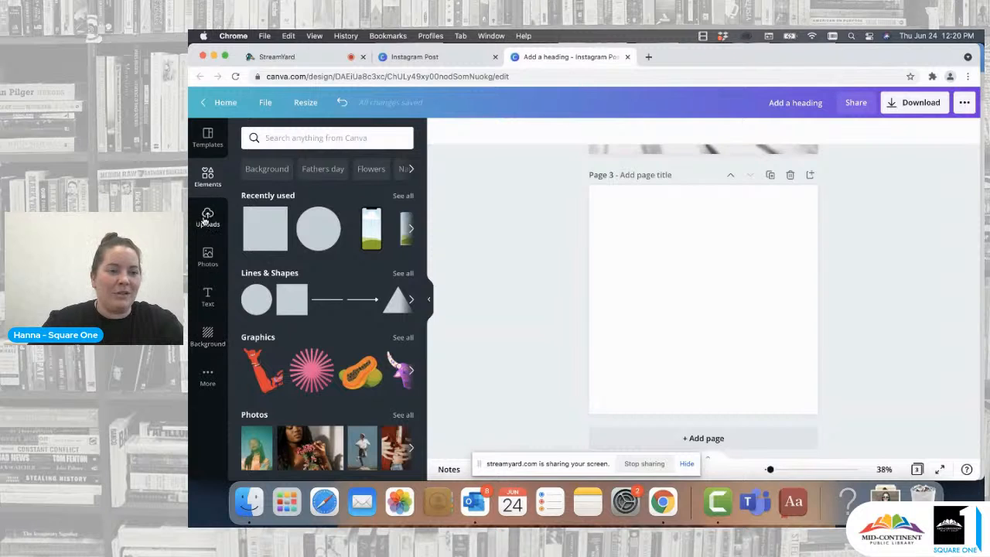
left_click(207, 379)
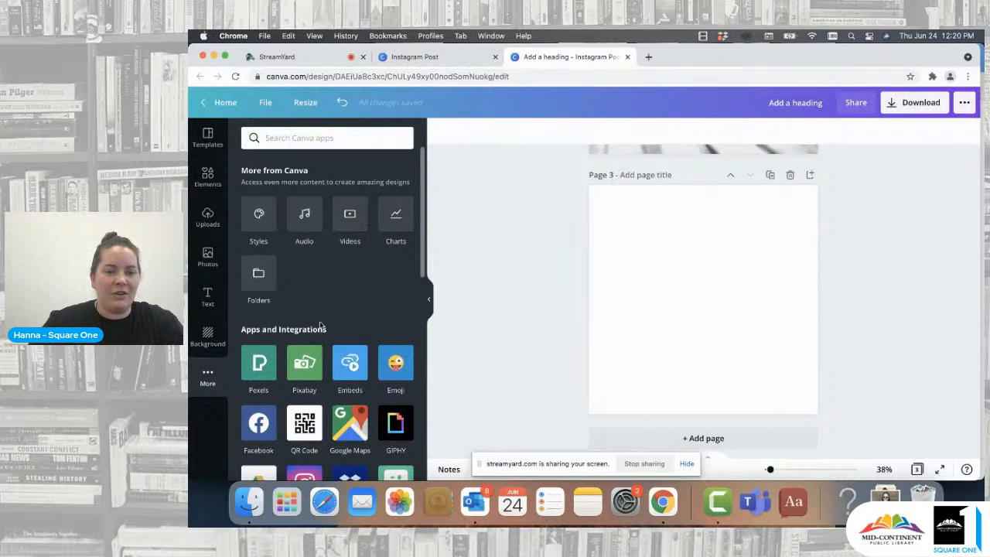
left_click(263, 285)
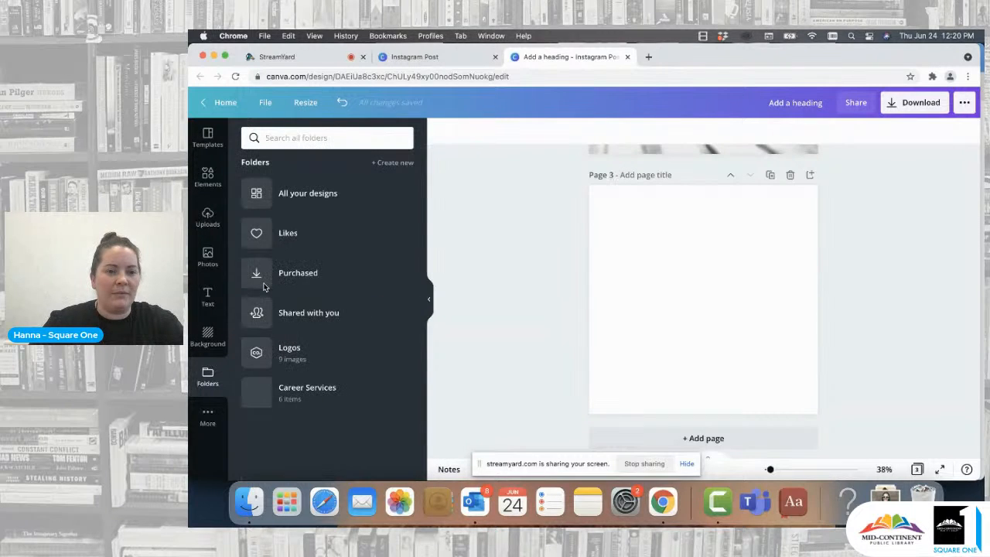
left_click(325, 313)
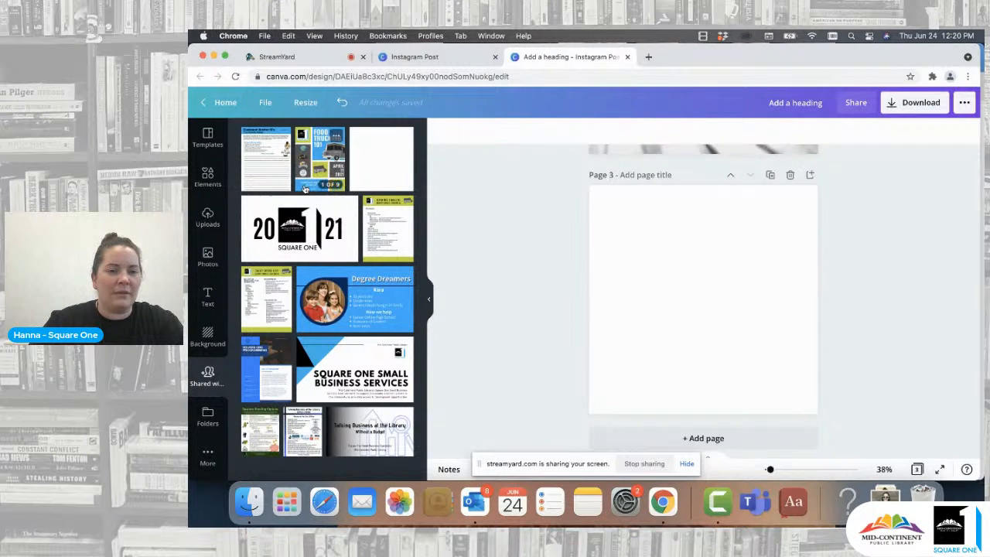
left_click(208, 417)
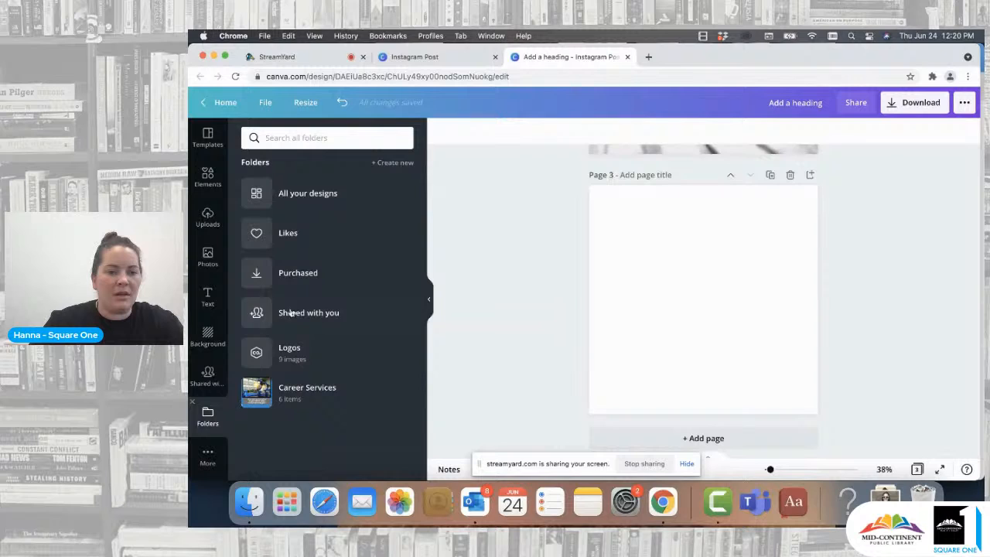
left_click(298, 352)
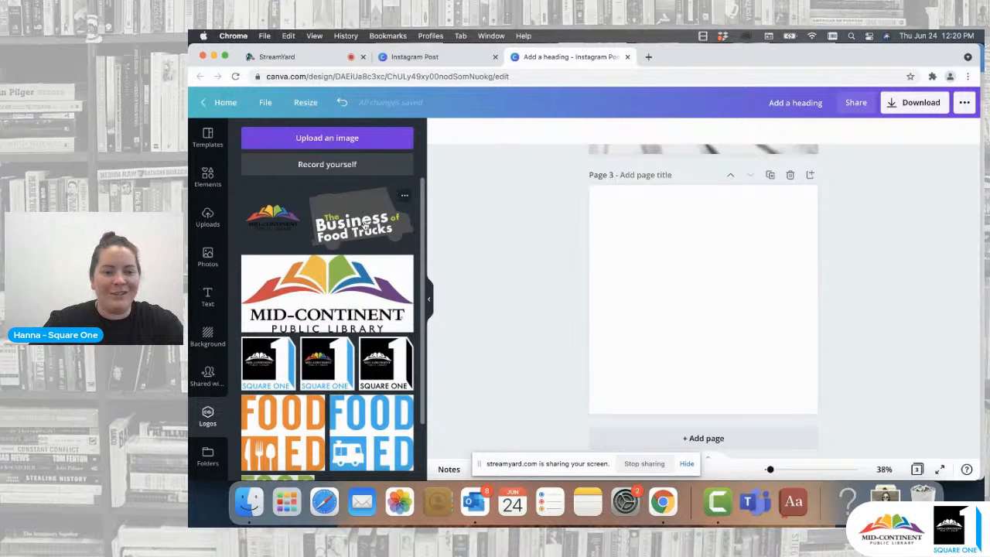
left_click(343, 345)
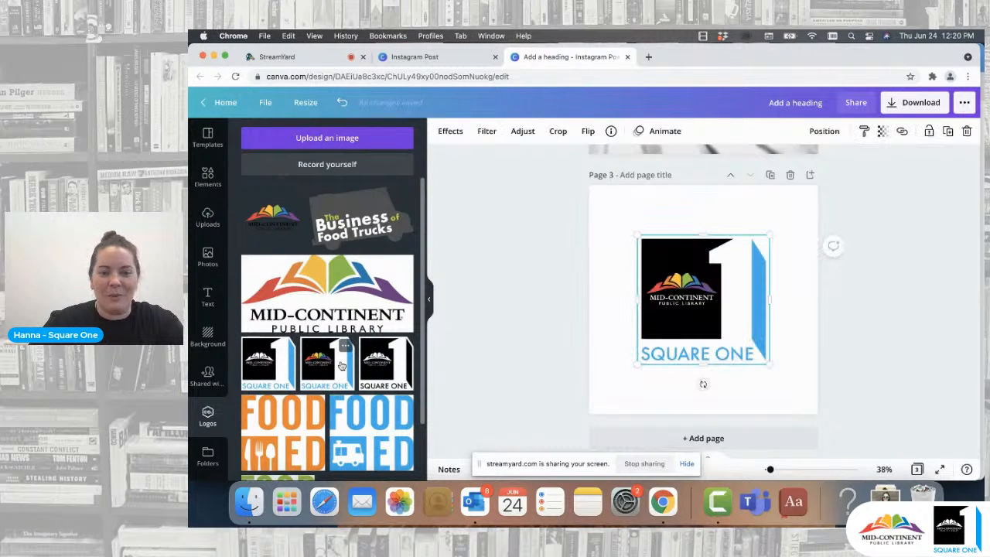
left_click_drag(769, 238, 768, 239)
left_click_drag(703, 293, 703, 293)
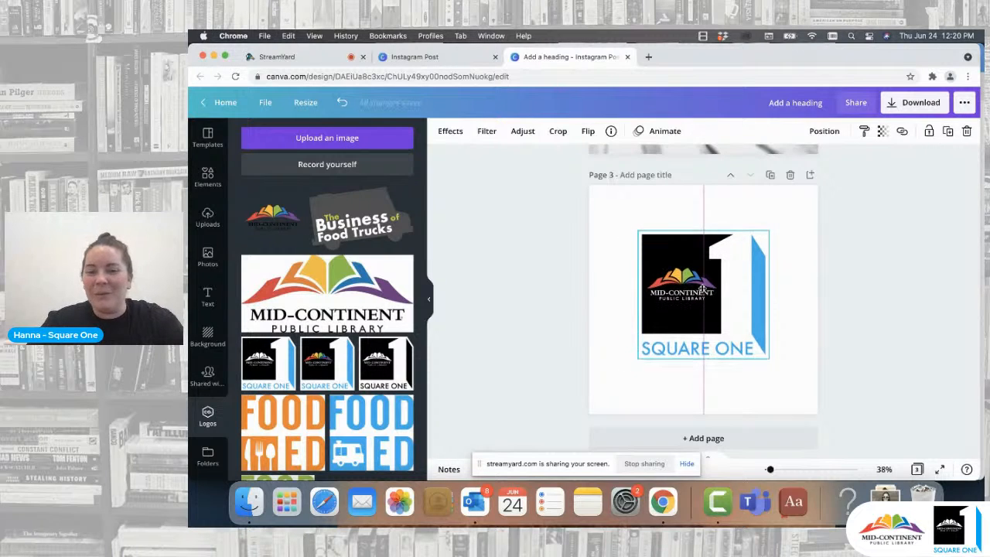
left_click(677, 210)
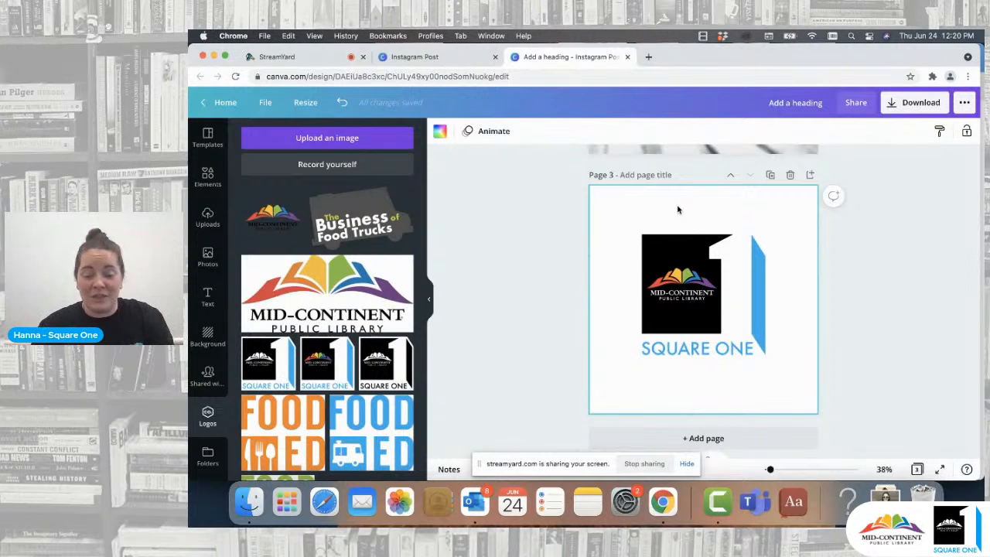
- Apply the T-shirt 7 smartmockup effect to the Square One logo on page 3
left_click(687, 247)
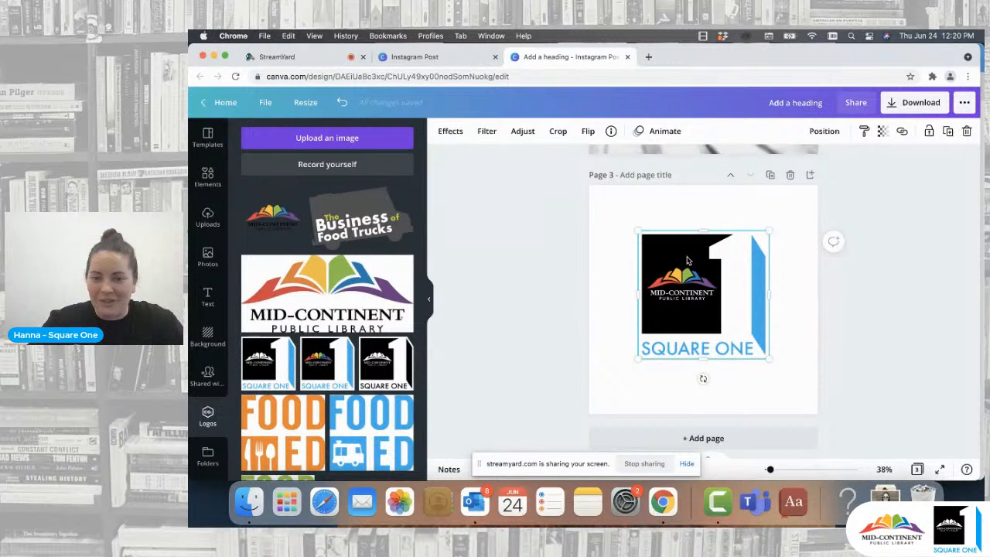
left_click(449, 131)
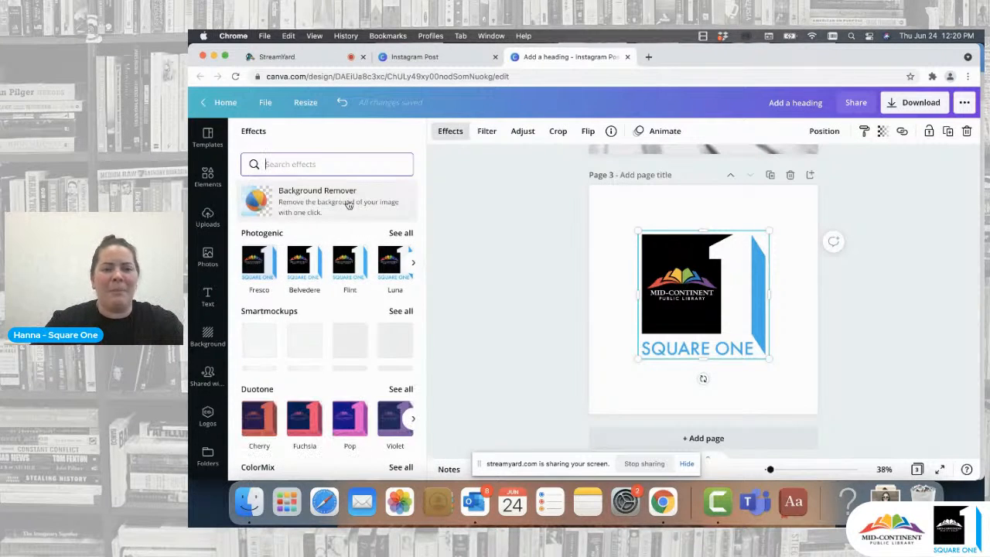
scroll(360, 213, "down", 1)
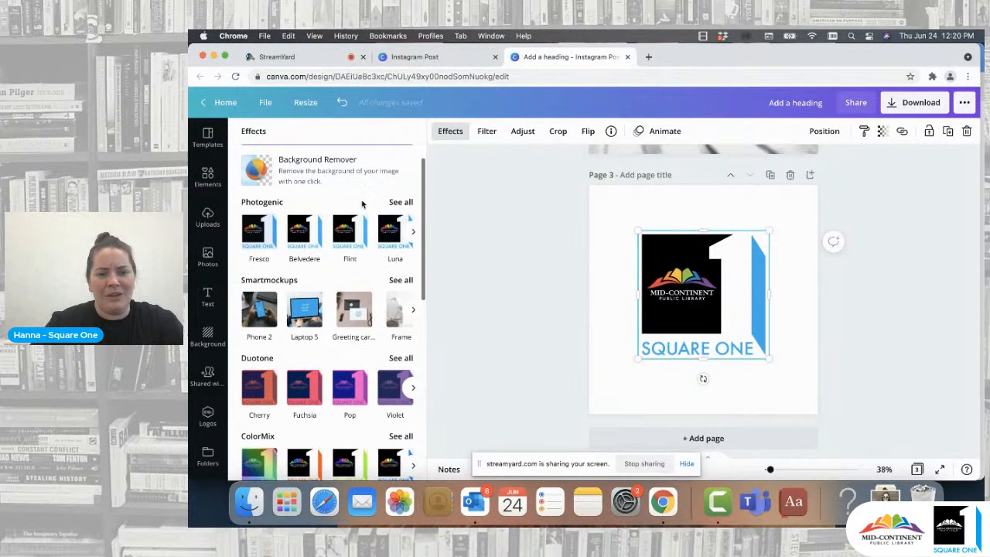
scroll(358, 225, "down", 1)
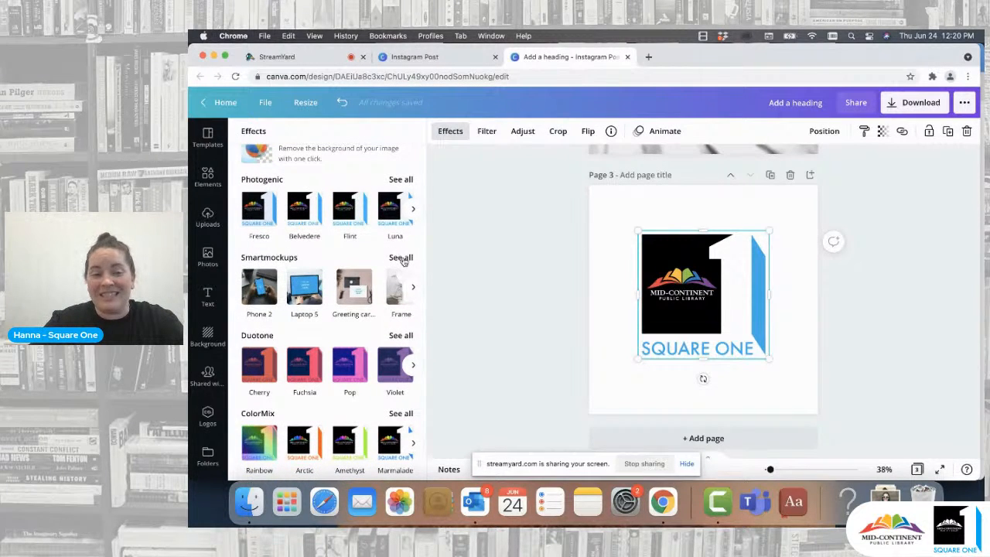
left_click(401, 258)
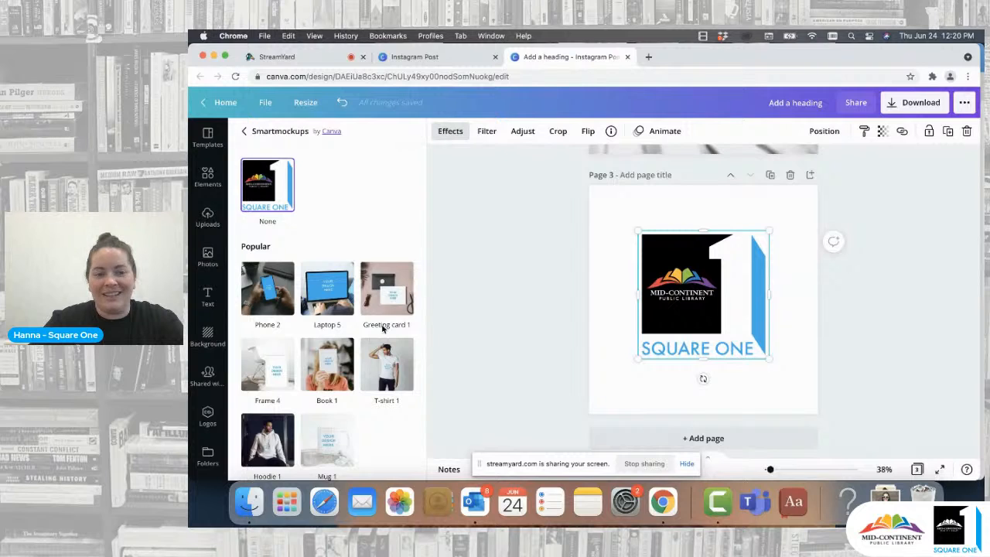
scroll(380, 326, "down", 1)
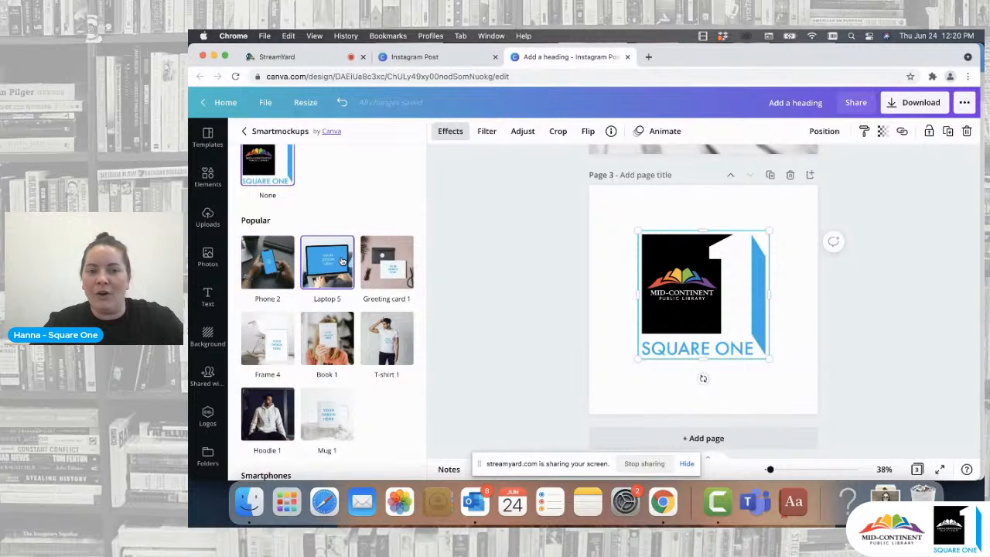
scroll(389, 271, "down", 2)
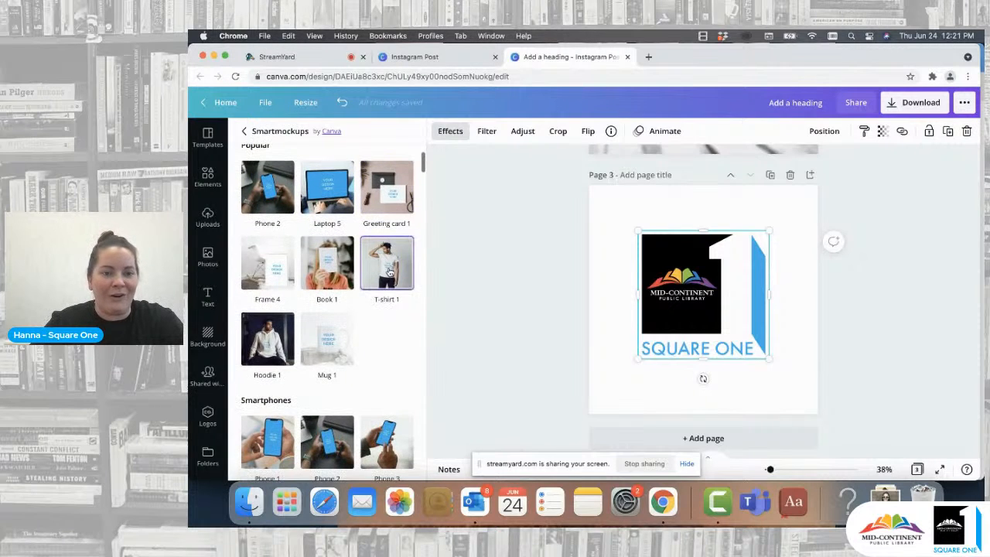
scroll(385, 286, "down", 5)
scroll(382, 299, "up", 3)
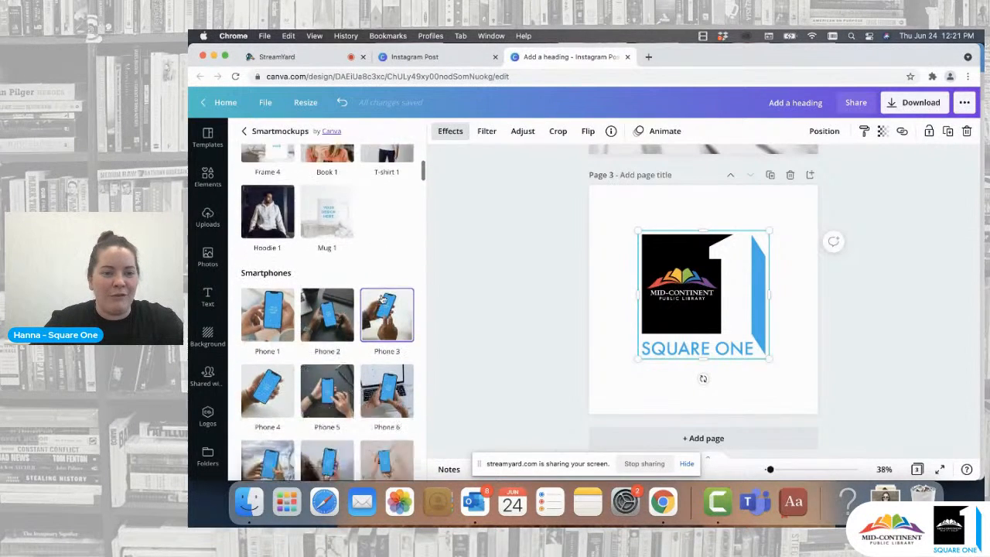
scroll(382, 299, "down", 8)
scroll(382, 299, "down", 10)
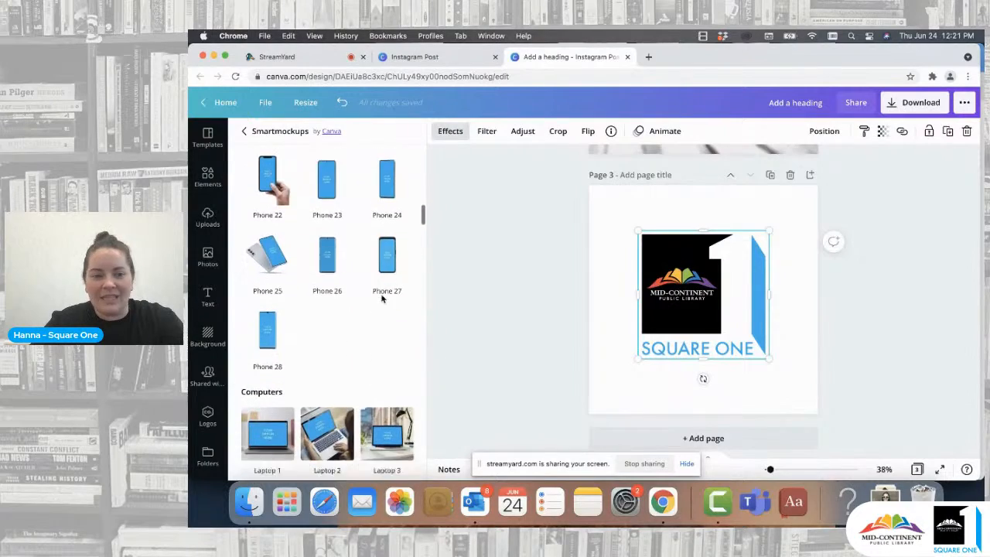
scroll(382, 299, "down", 10)
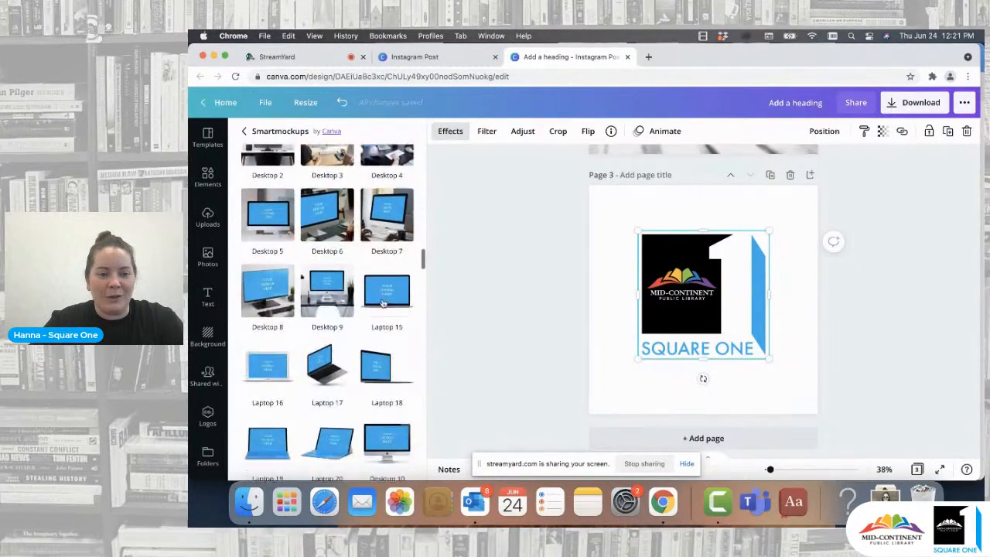
scroll(382, 301, "down", 10)
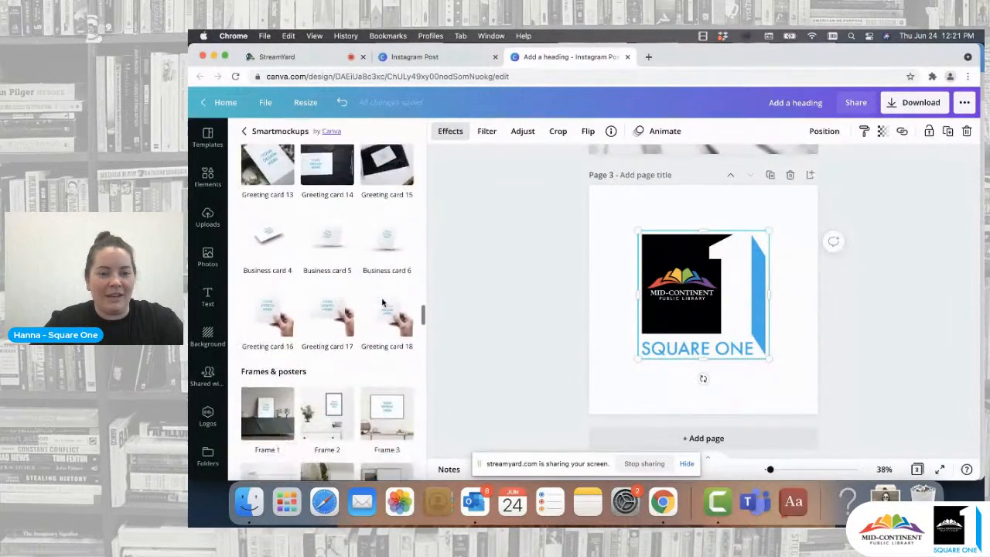
scroll(382, 301, "down", 10)
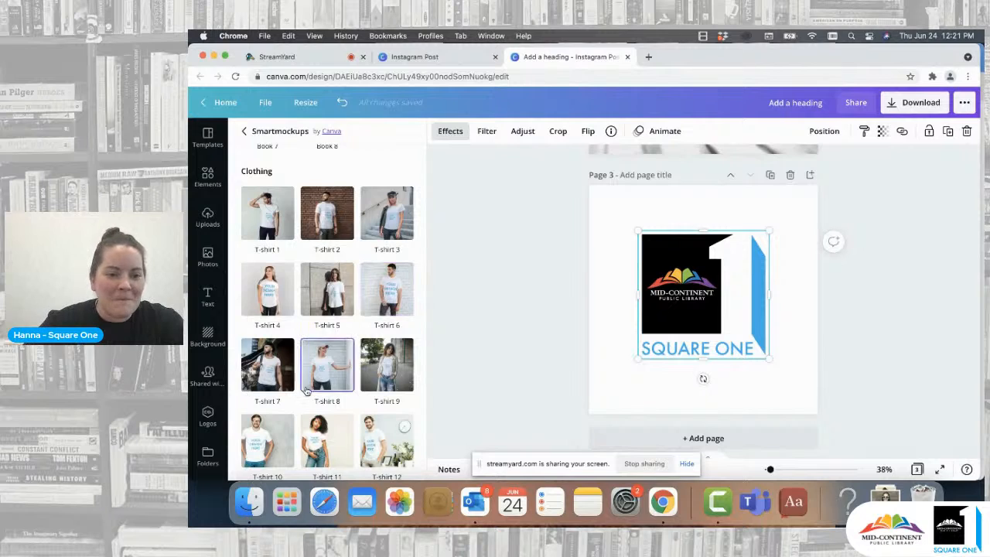
left_click(272, 374)
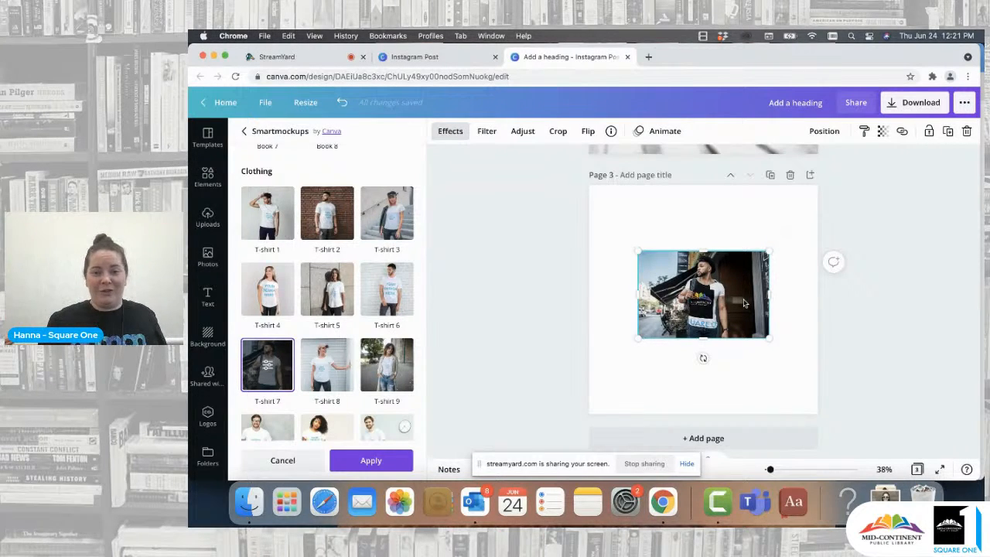
left_click(269, 369)
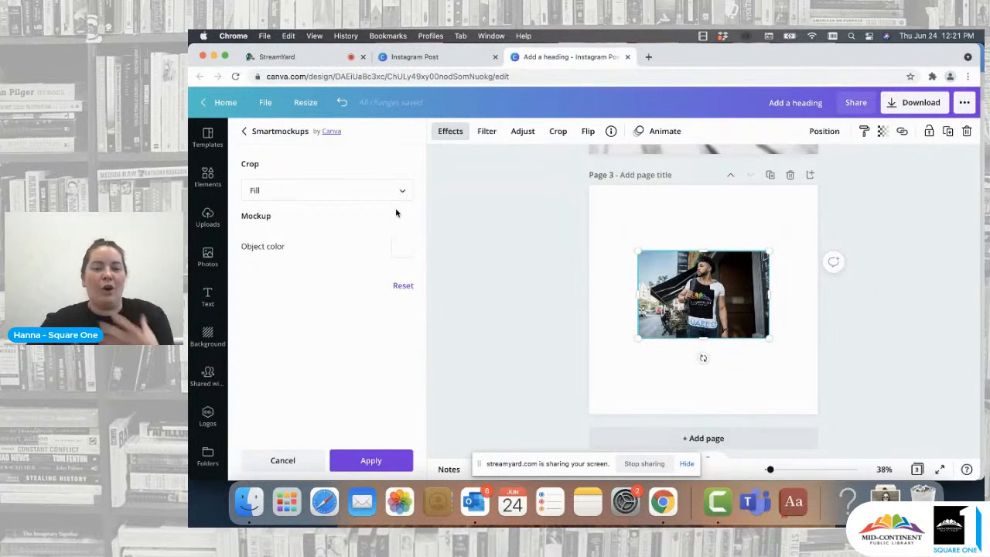
- Set the mockup's crop to Custom with size 36 and vertical position 32
left_click(402, 194)
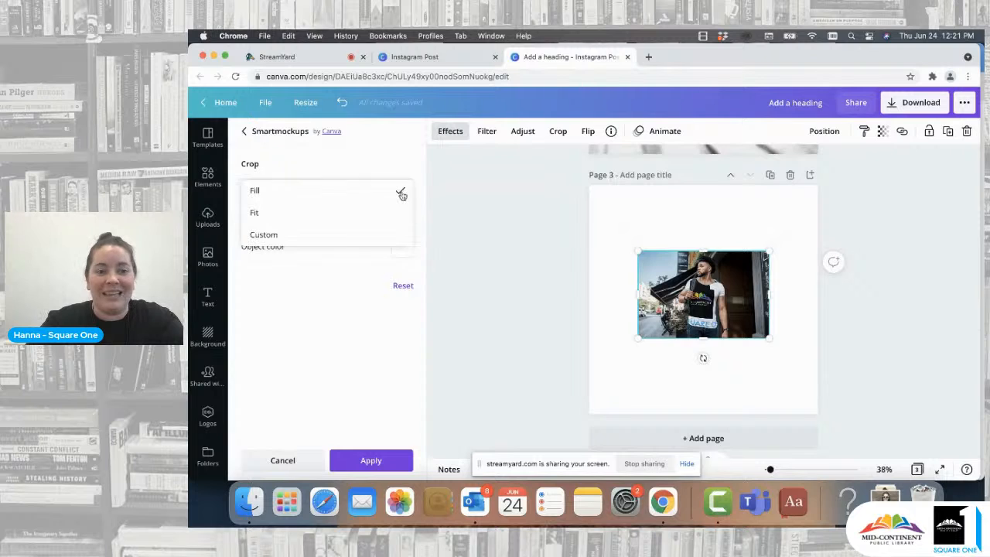
left_click(353, 217)
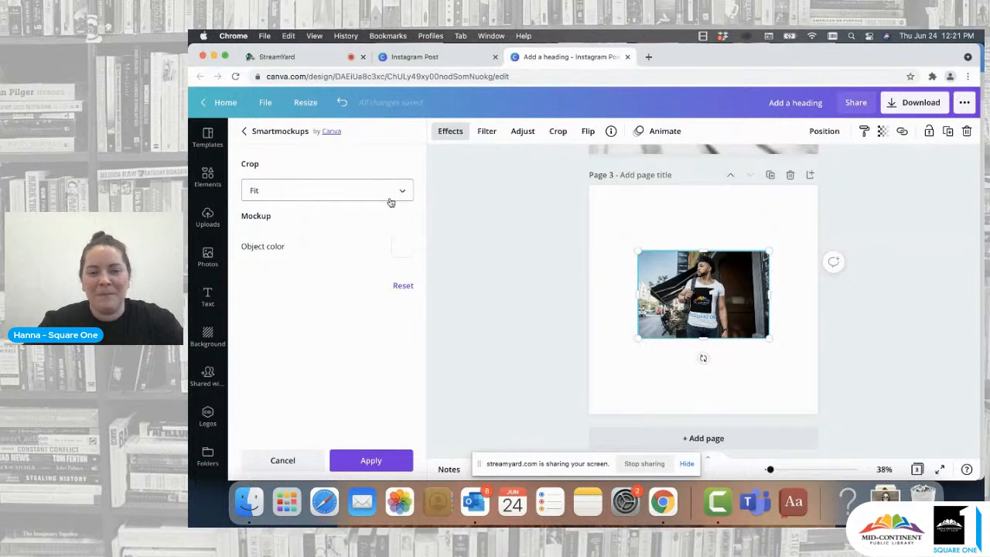
left_click(403, 194)
left_click(373, 219)
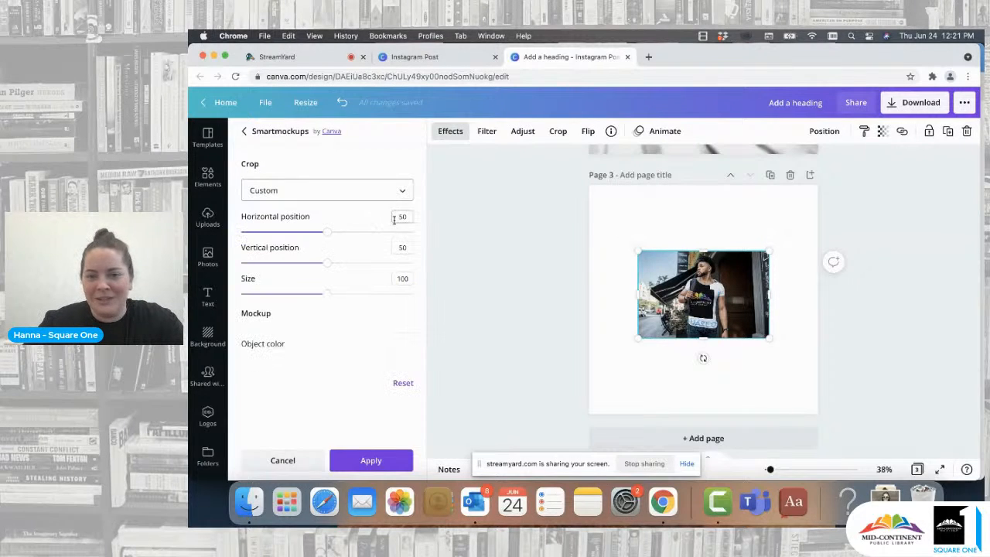
left_click(326, 295)
left_click_drag(327, 295, 271, 299)
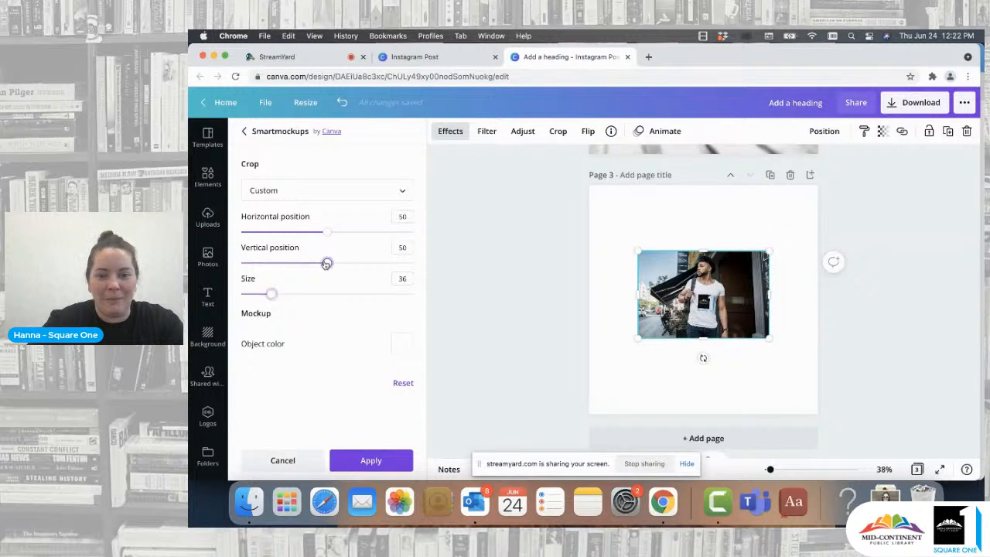
left_click_drag(326, 264, 297, 268)
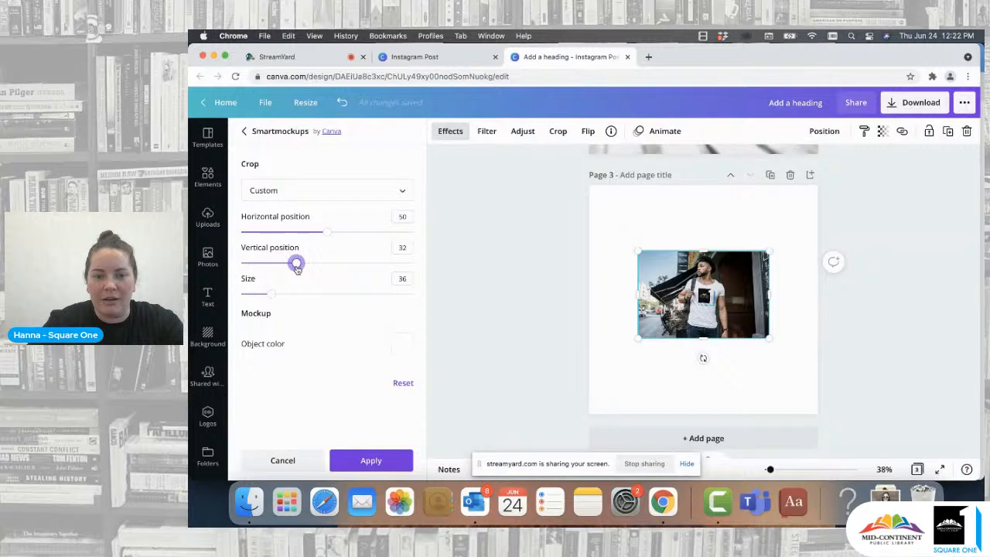
- Change the mockup's shirt colour to the document blue and apply the smartmockup
left_click(402, 344)
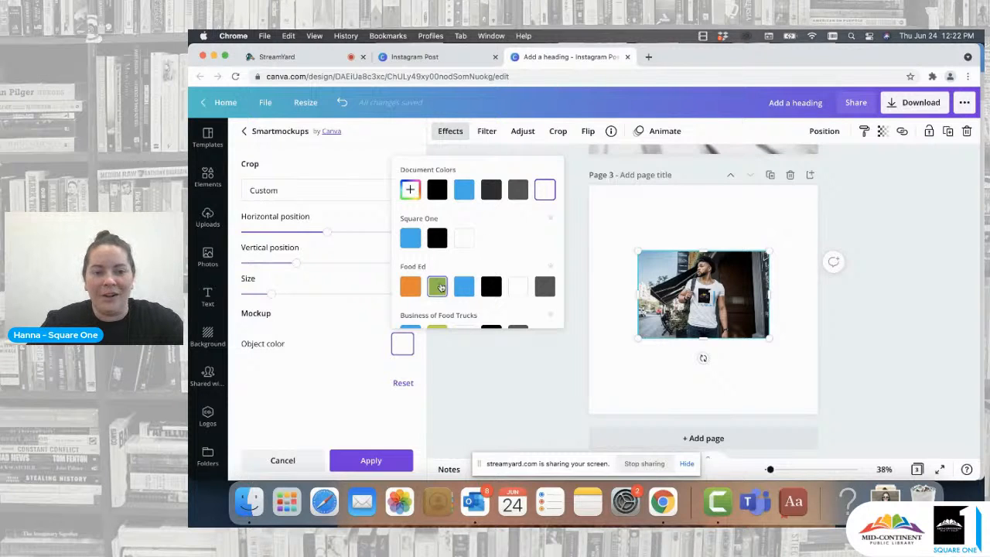
left_click(437, 287)
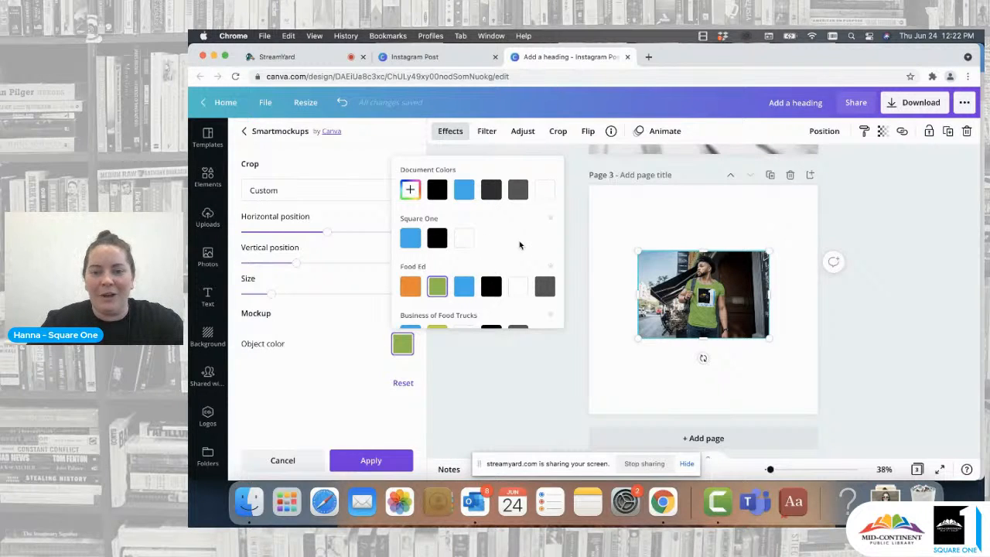
left_click(463, 193)
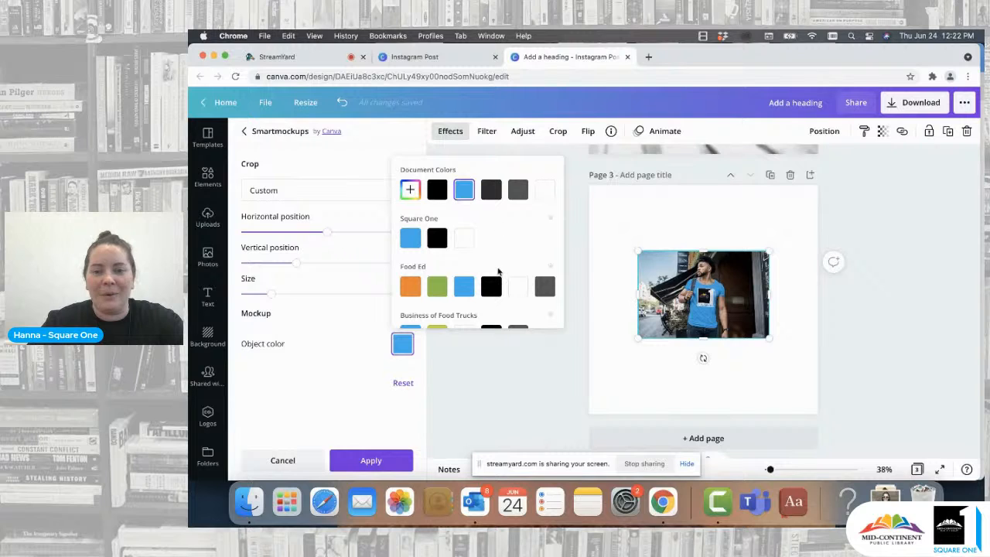
left_click(350, 364)
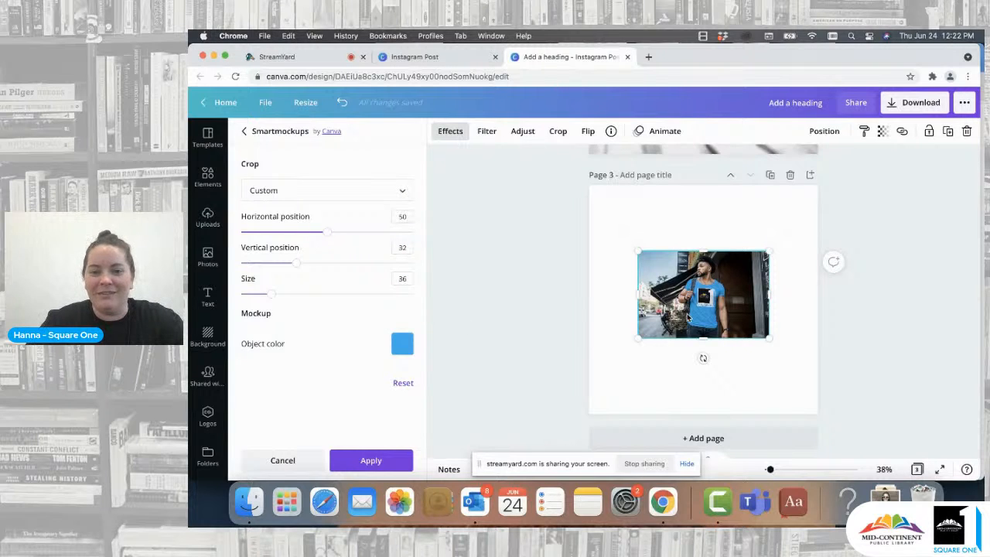
left_click(374, 464)
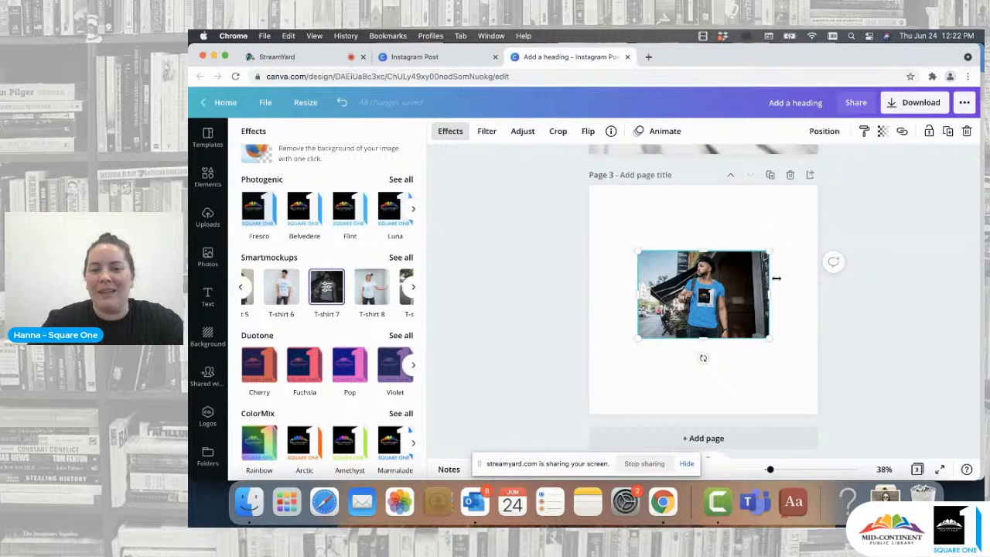
- Enlarge and reposition the T-shirt mockup image so it fills page 3
left_click(621, 361)
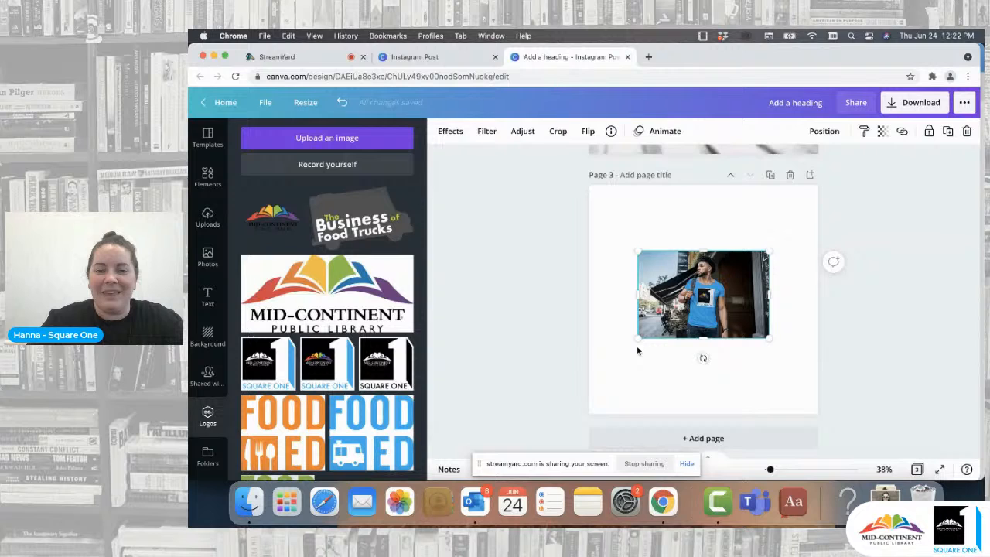
left_click(714, 372)
left_click_drag(715, 301, 655, 189)
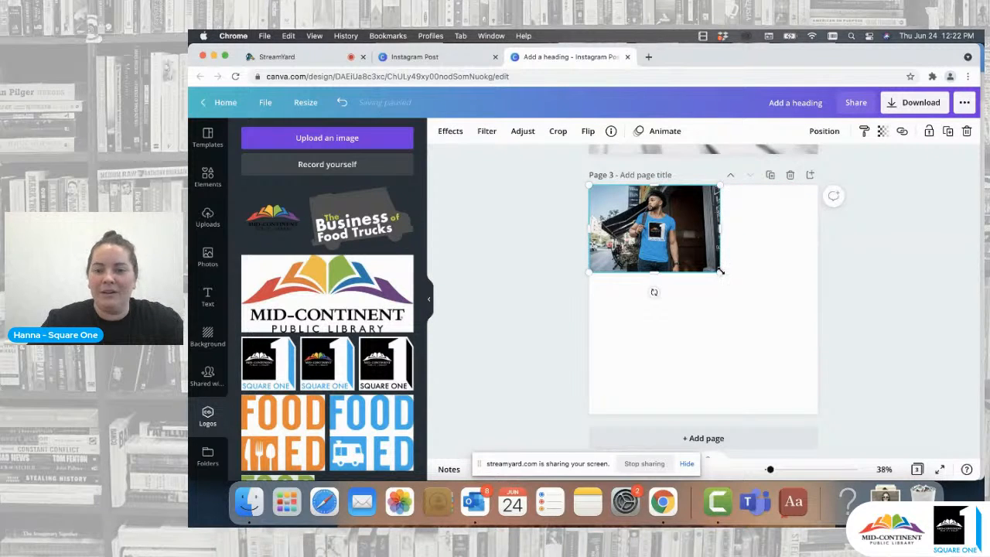
left_click_drag(720, 271, 912, 445)
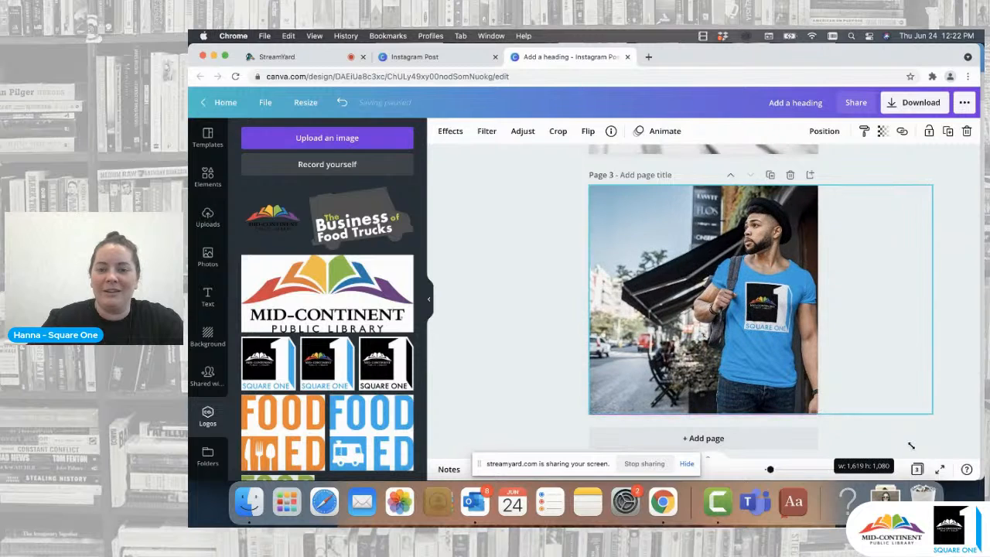
left_click_drag(752, 346, 700, 347)
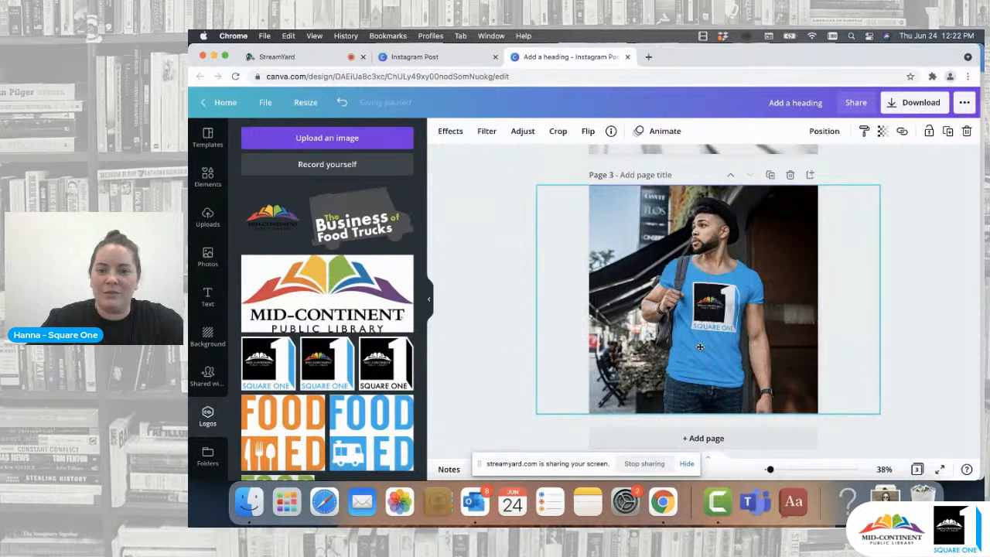
left_click(944, 332)
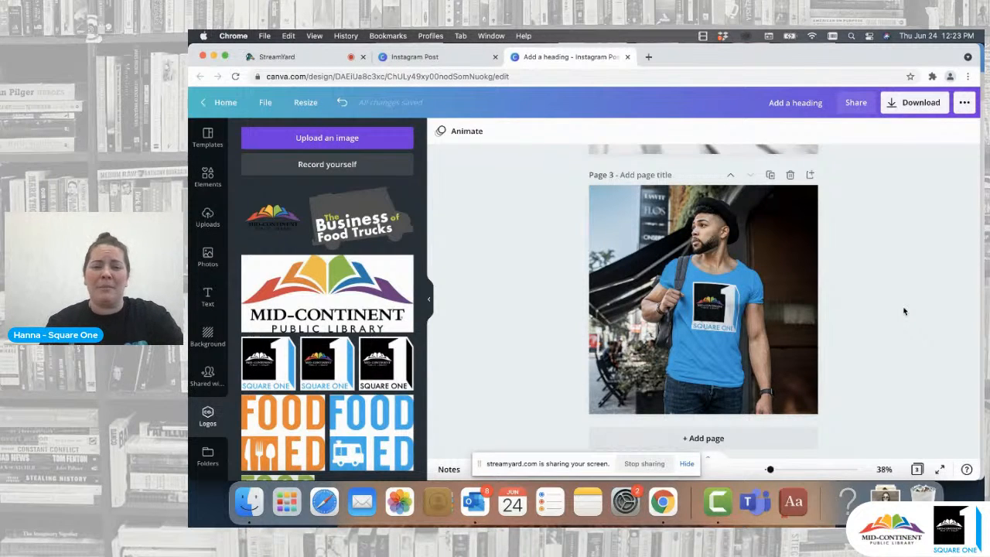
- Add a fourth page and upload the recent screenshot image from the device
scroll(904, 311, "down", 1)
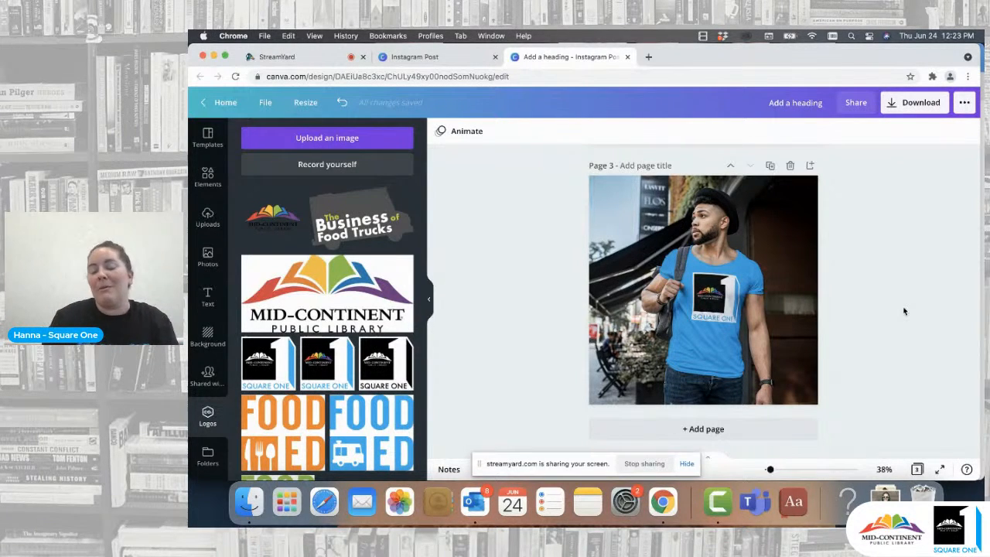
left_click(719, 430)
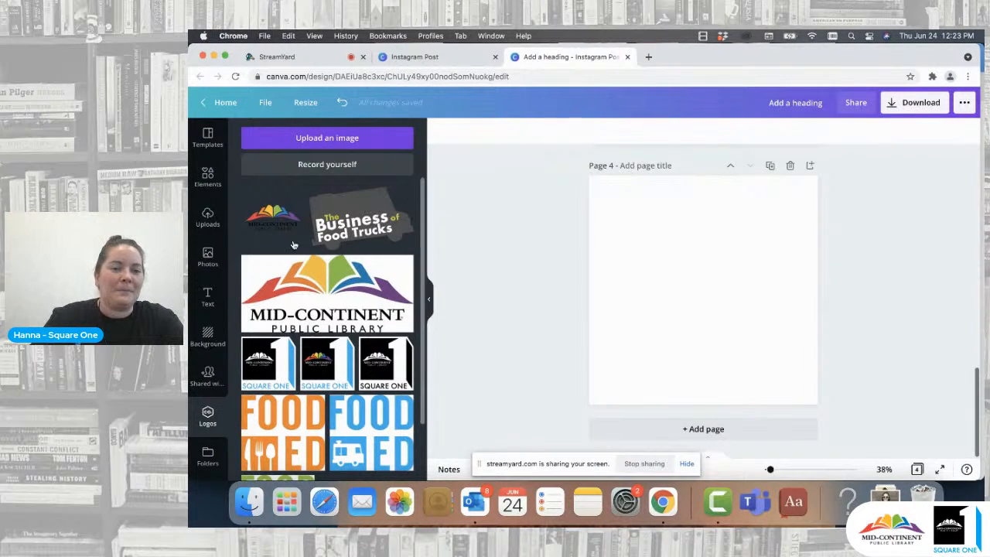
left_click(207, 220)
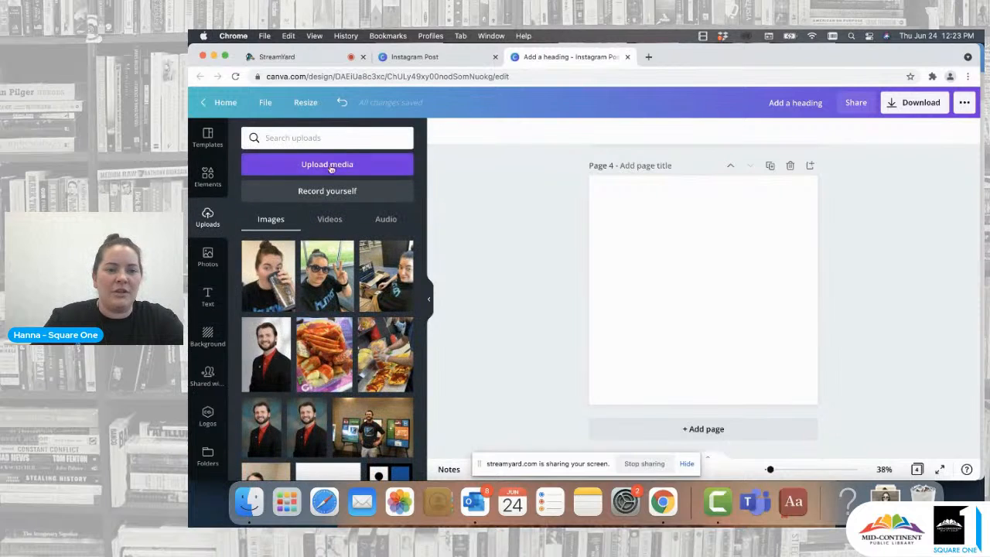
left_click(328, 168)
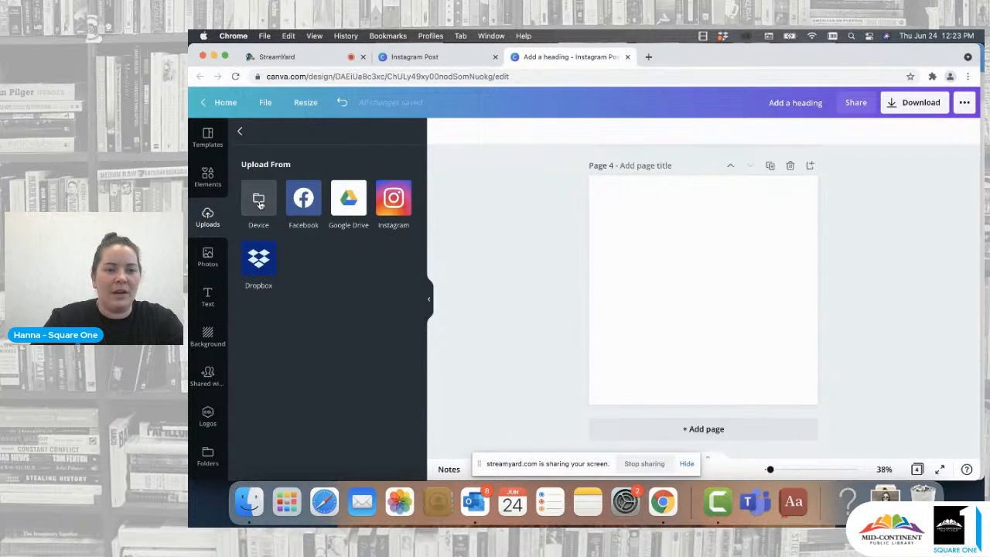
left_click(260, 201)
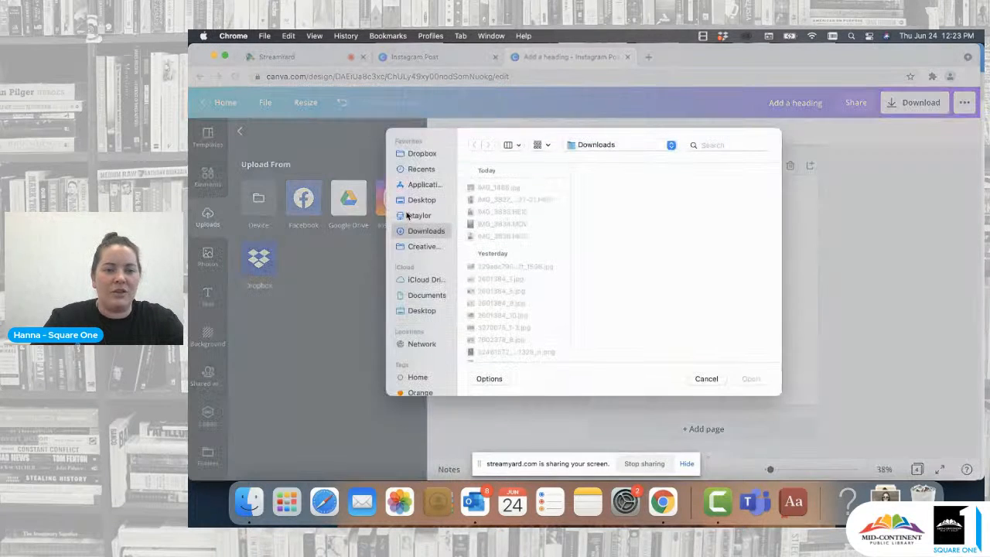
left_click(420, 170)
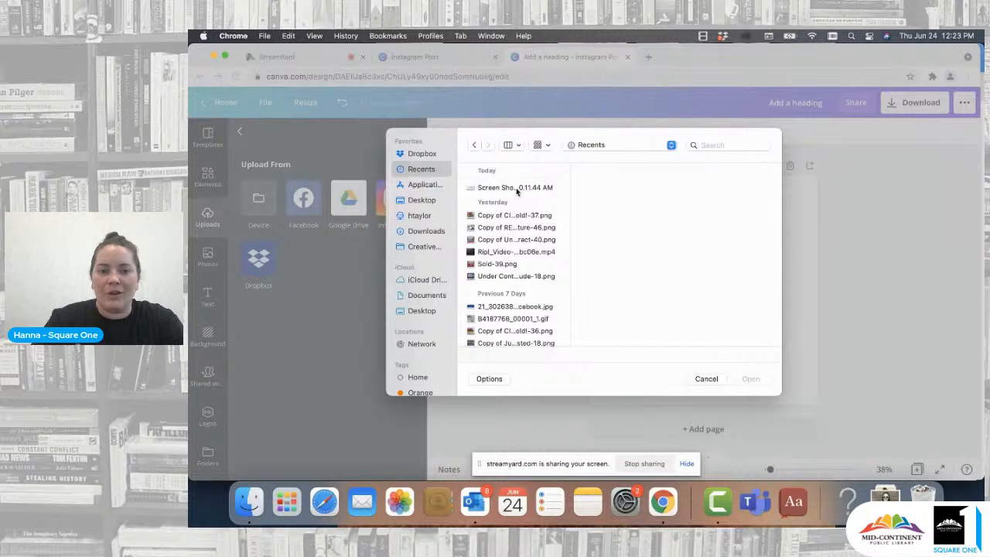
left_click(517, 189)
left_click(750, 378)
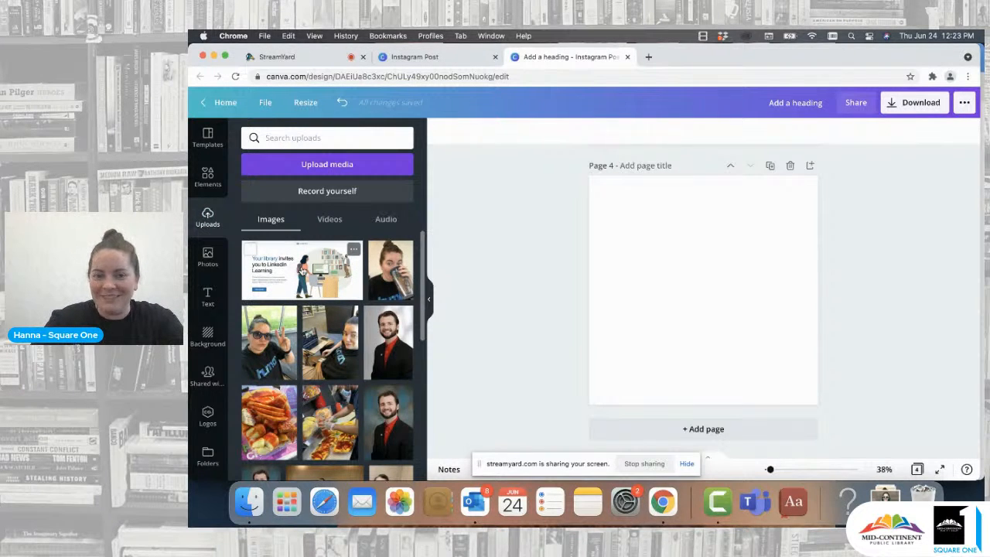
- Place the uploaded LinkedIn Learning screenshot on page 4 and trim its sides slightly
left_click(302, 271)
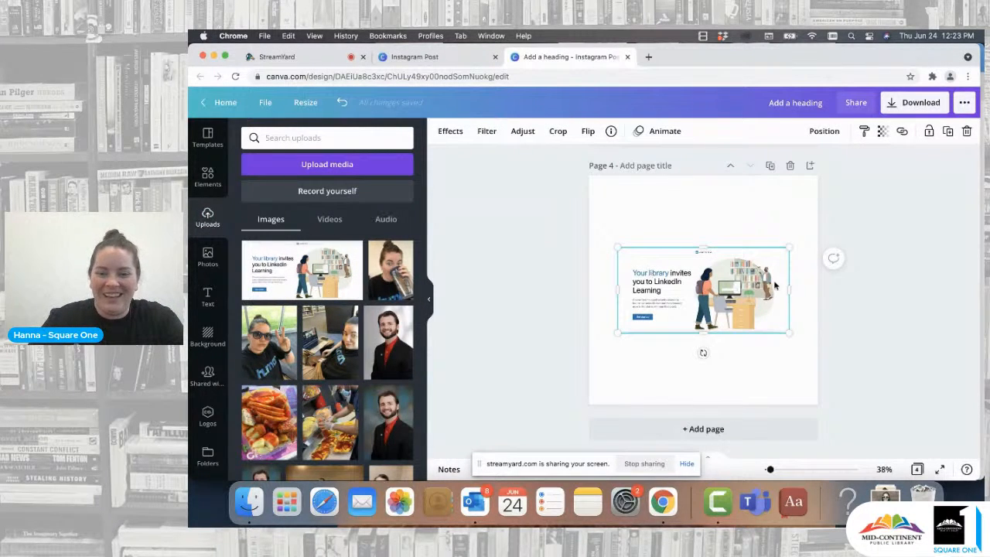
left_click_drag(788, 286, 779, 287)
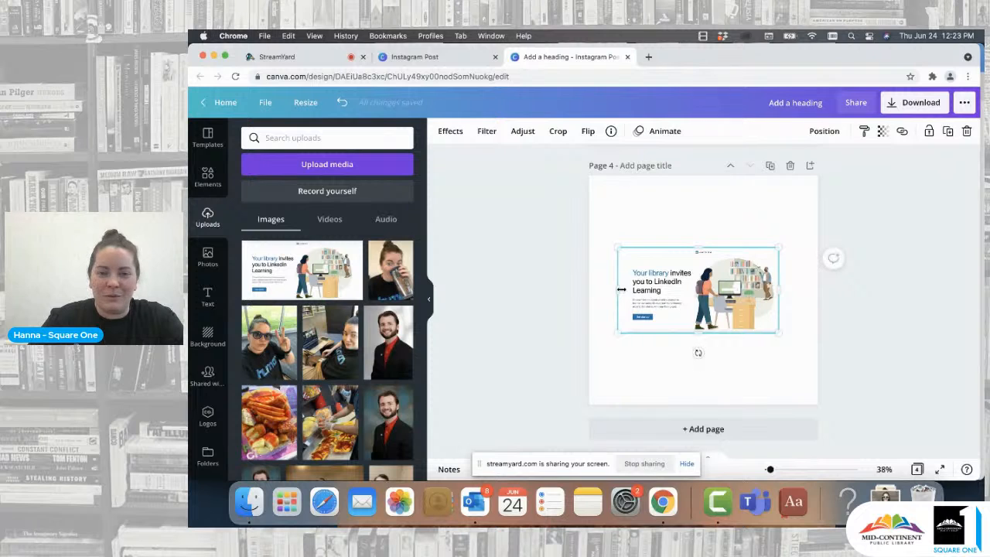
left_click_drag(619, 287, 627, 288)
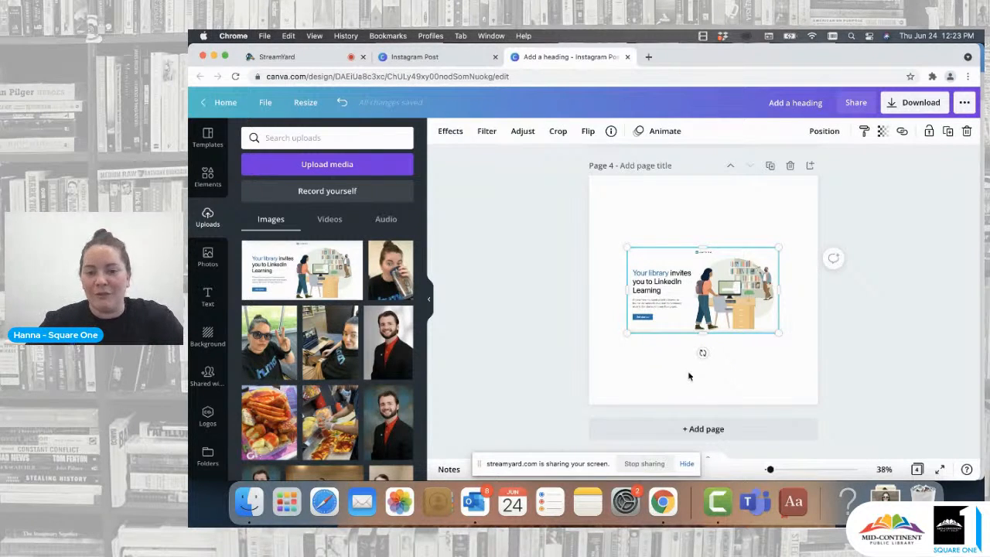
left_click(689, 376)
left_click_drag(707, 320, 705, 308)
left_click(720, 358)
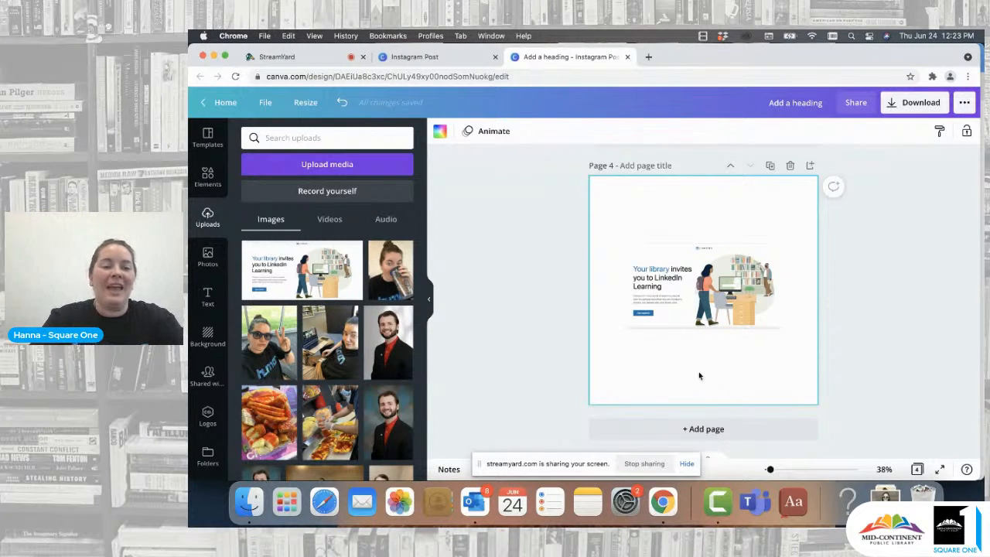
- Apply the Laptop 6 smartmockup effect to the screenshot on page 4
left_click(300, 252)
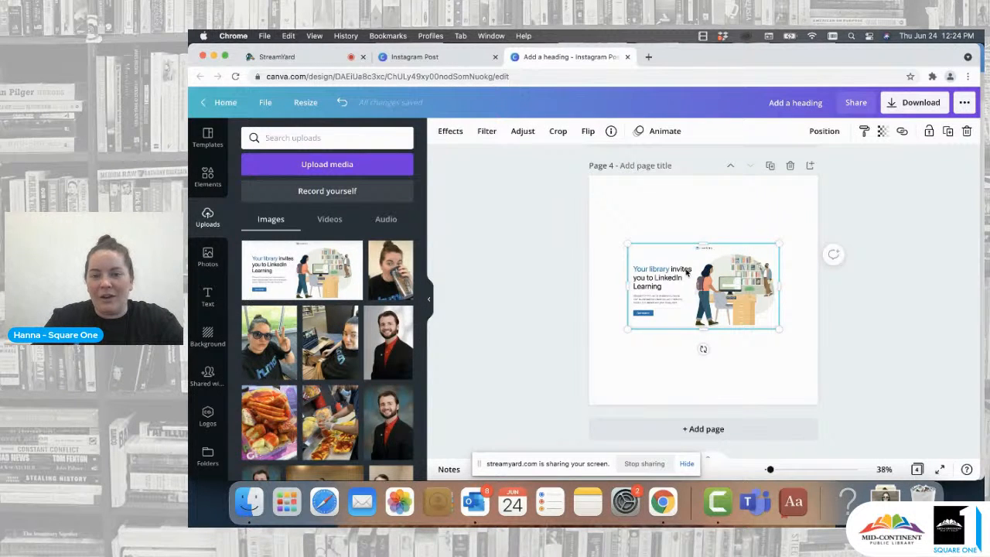
left_click(450, 131)
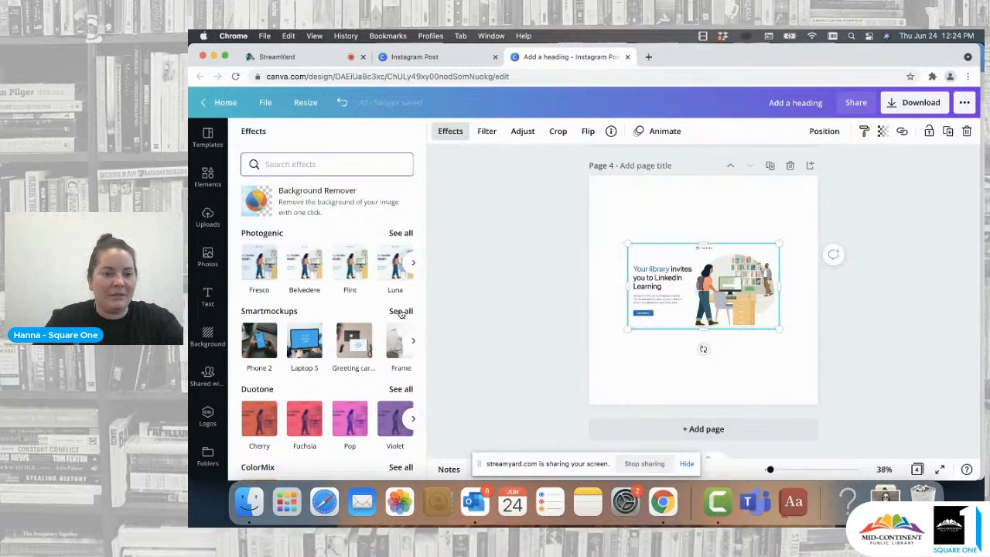
left_click(401, 312)
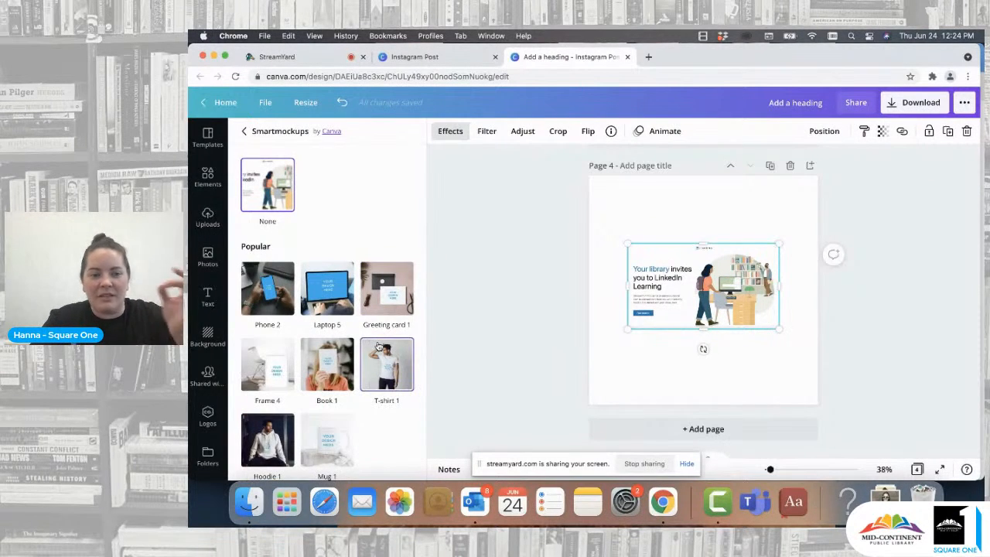
scroll(379, 346, "down", 8)
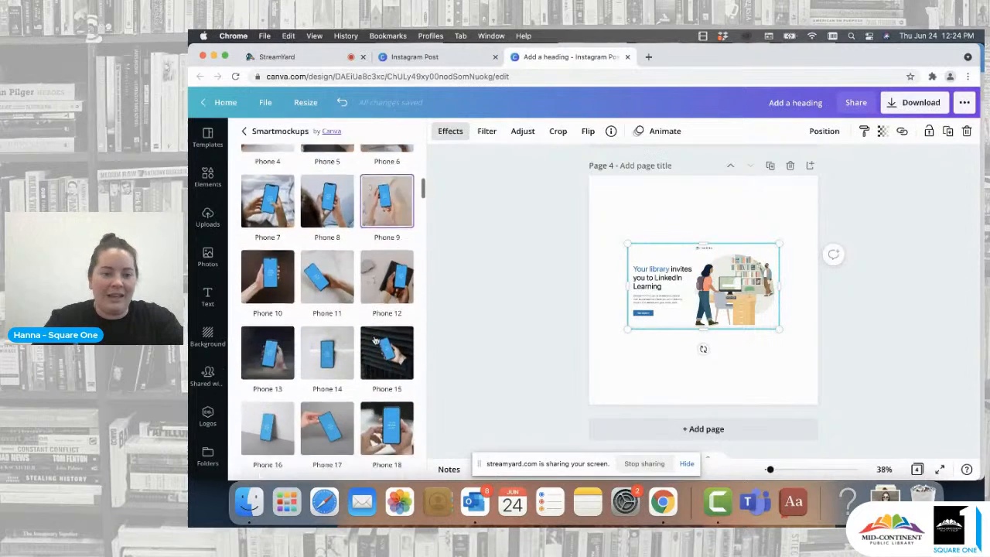
scroll(375, 341, "down", 8)
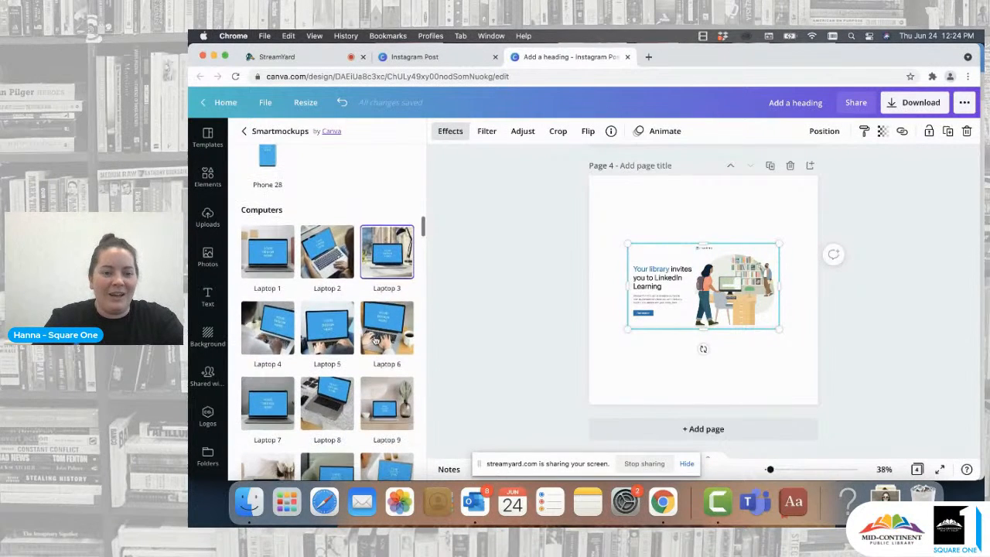
scroll(375, 341, "down", 1)
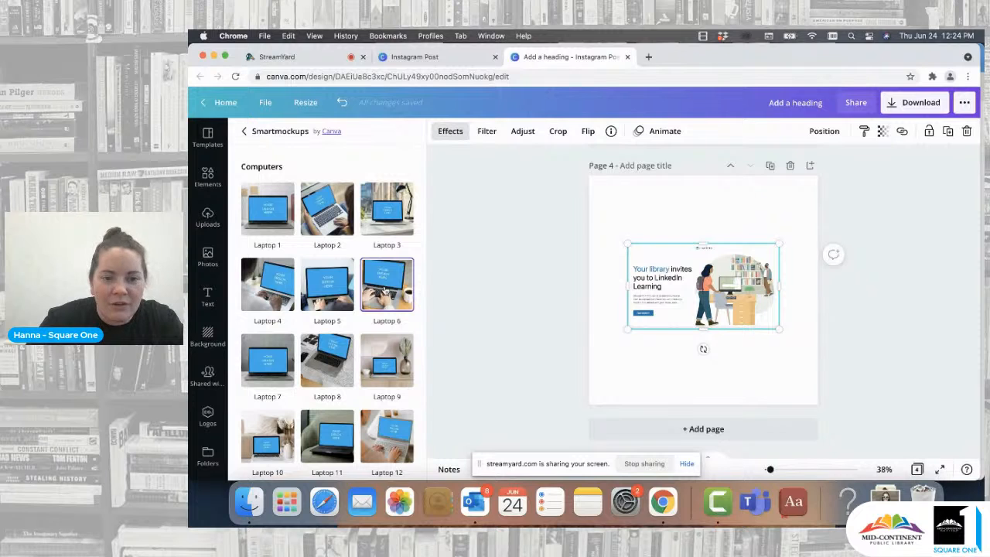
left_click(385, 289)
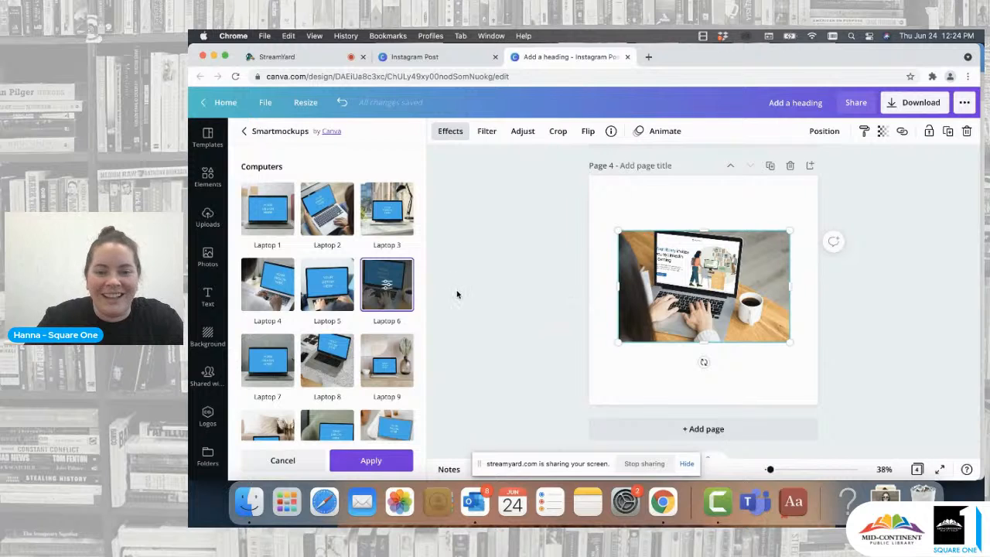
- Set the laptop mockup's crop to Custom with size 87 and apply the smartmockup
left_click(387, 291)
left_click(399, 194)
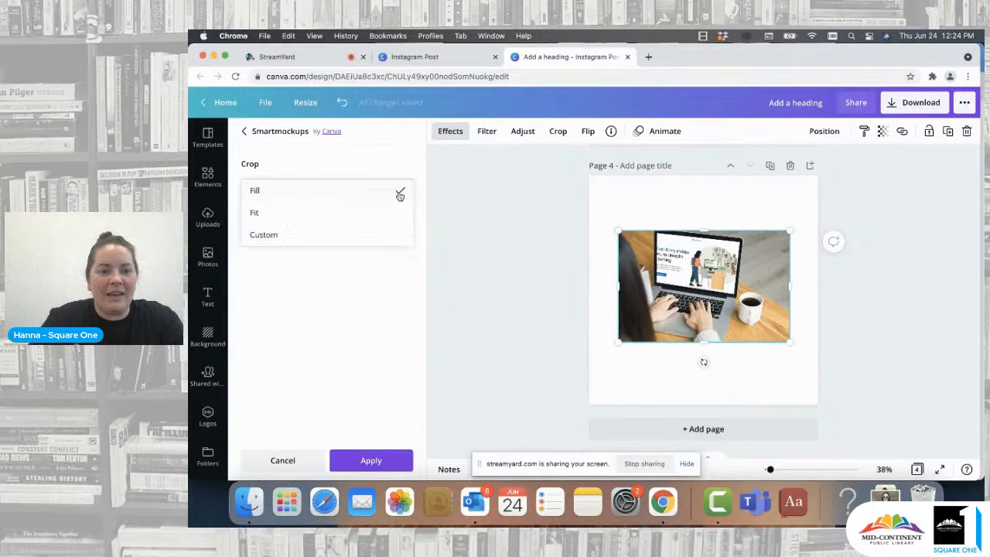
left_click(322, 216)
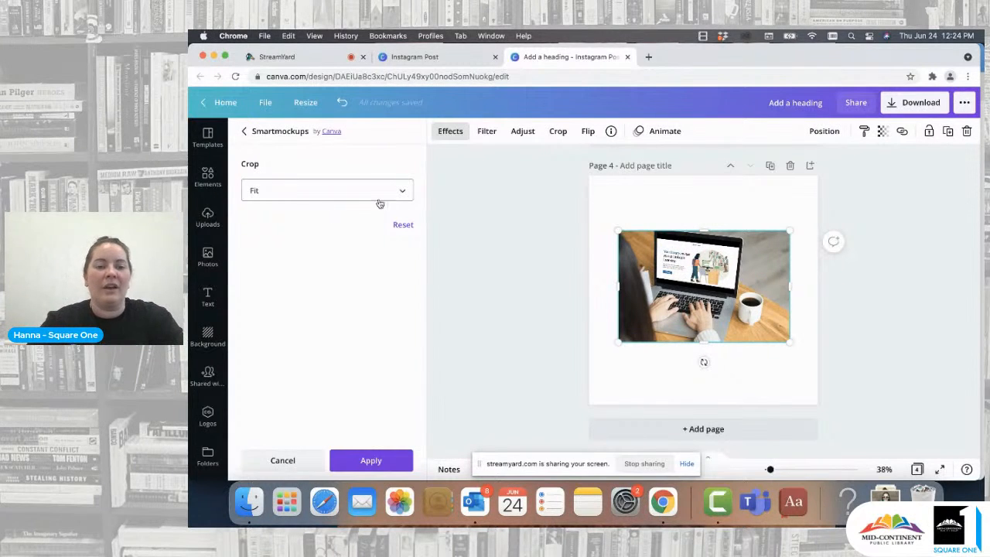
left_click(401, 192)
left_click(323, 219)
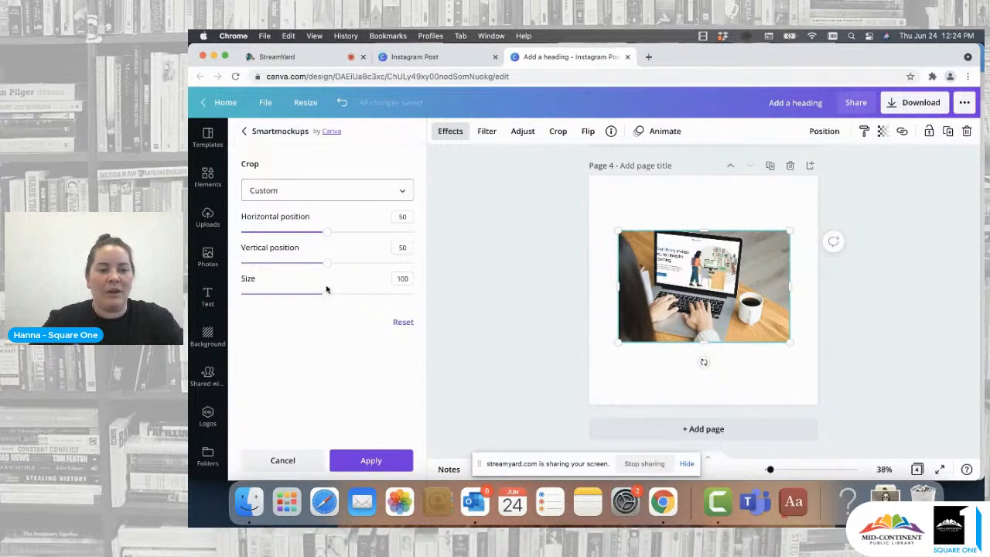
left_click_drag(328, 294, 316, 299)
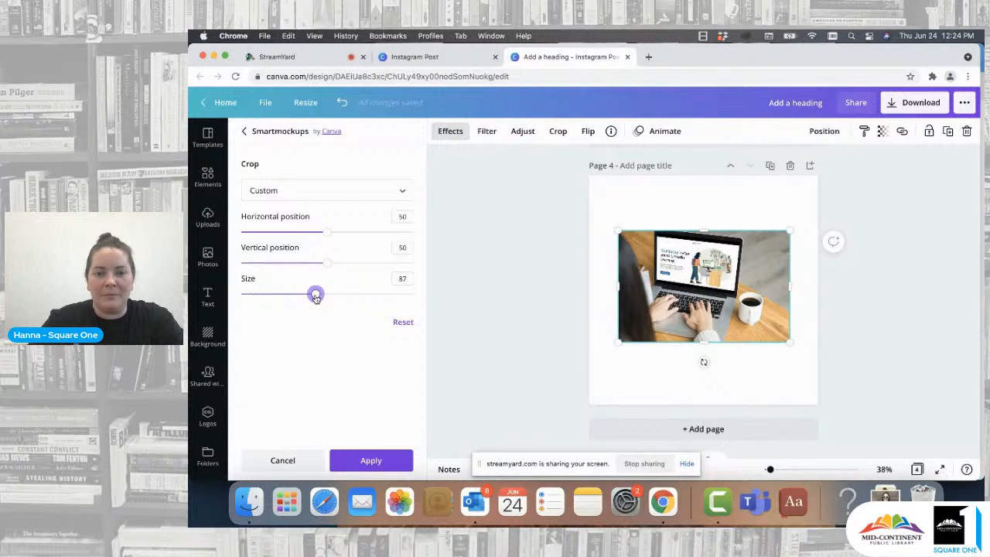
left_click(371, 460)
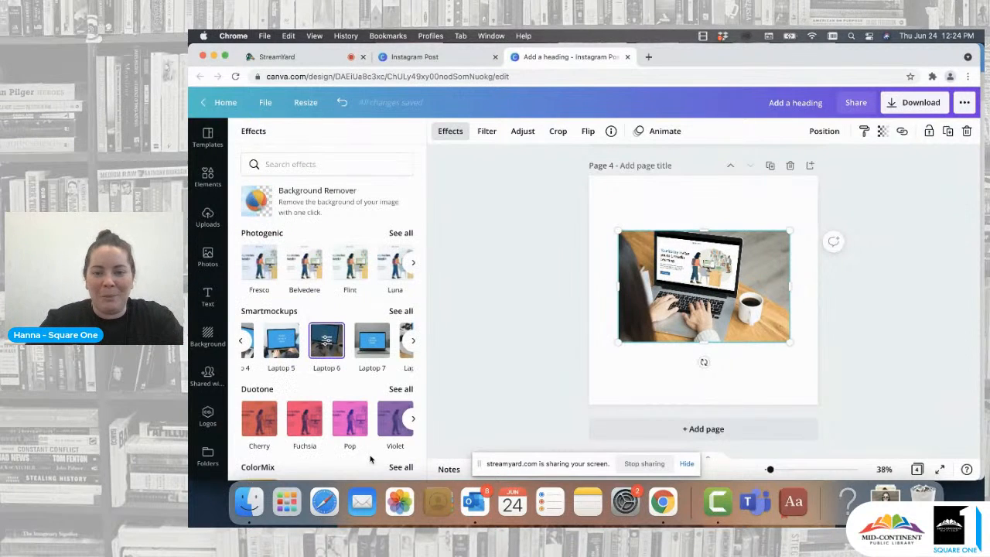
left_click(516, 316)
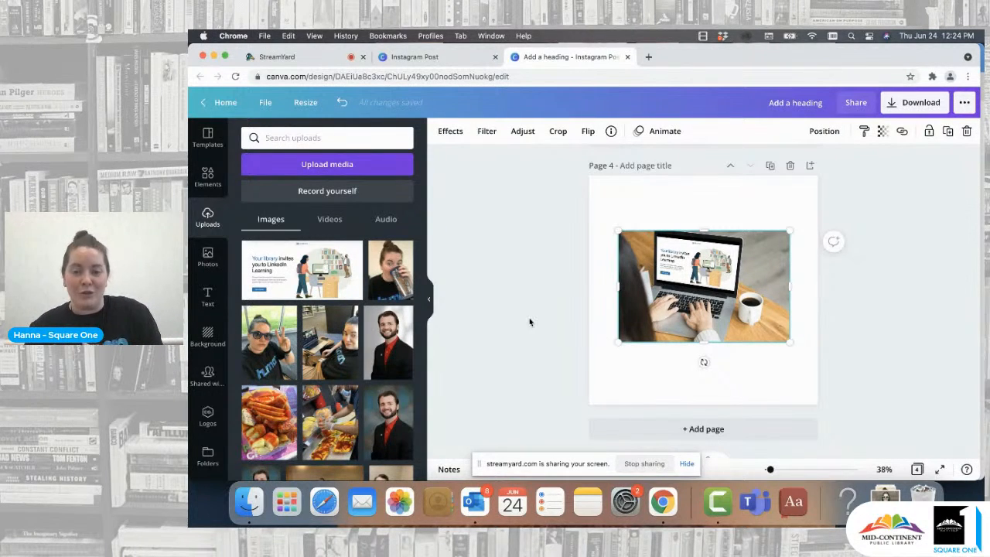
- Enlarge and reposition the laptop mockup image so it fills page 4
left_click_drag(687, 282, 668, 226)
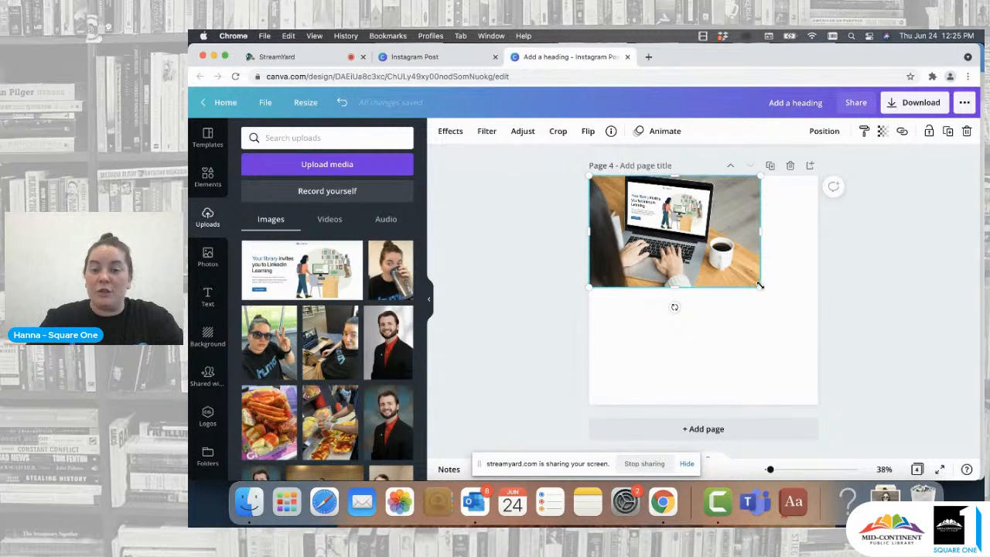
left_click_drag(766, 295, 918, 435)
left_click_drag(804, 357, 747, 360)
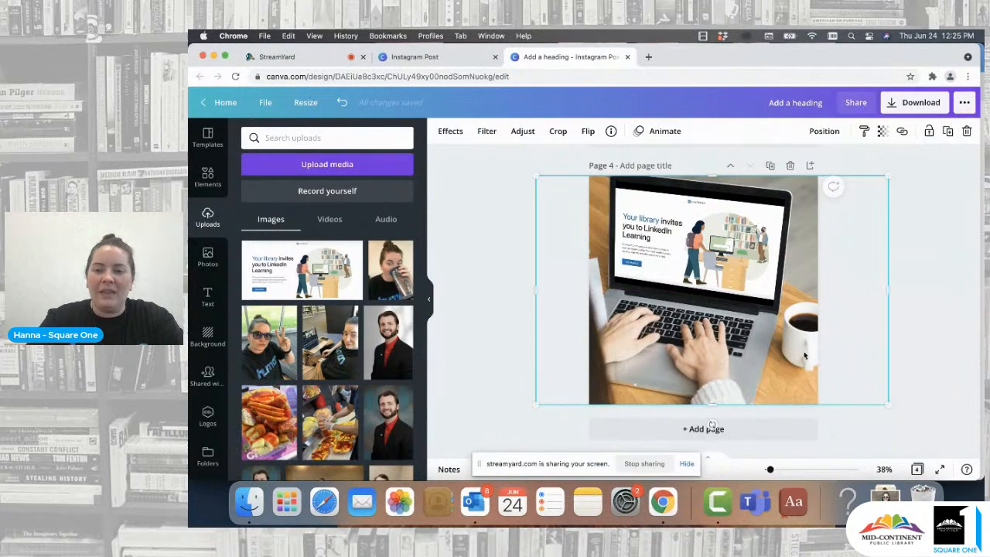
left_click(954, 331)
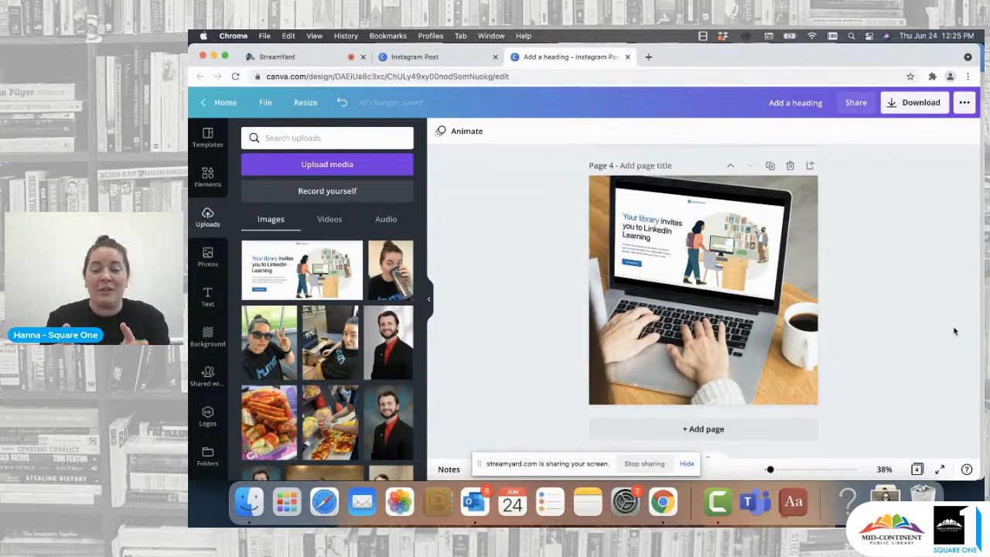
- Add a fifth page and place a heading text box on it
left_click(737, 433)
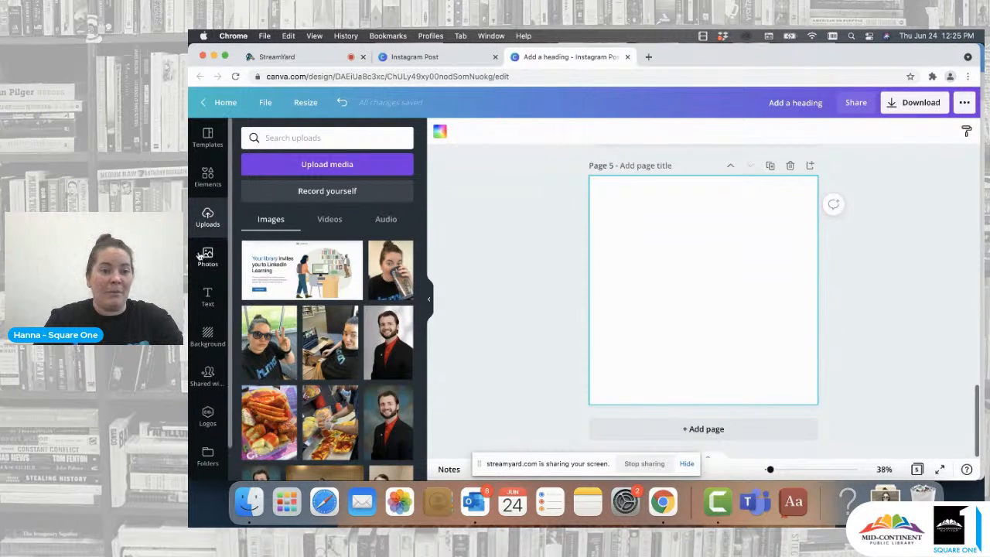
left_click(208, 297)
left_click(306, 190)
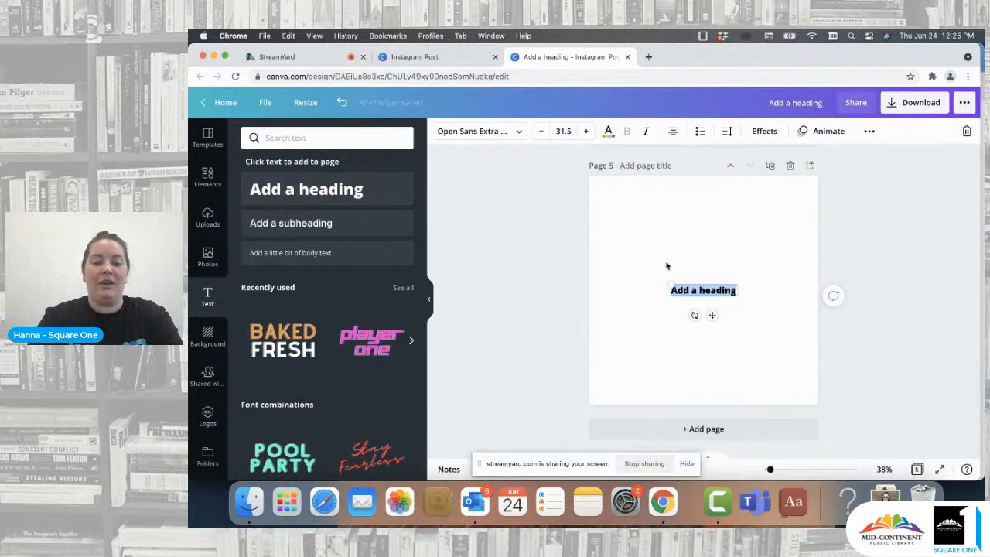
- Replace the heading text with "Check out LinkedIn Learning!"
type("CVheck")
key("BackSpace")
key("BackSpace")
key("BackSpace")
key("BackSpace")
key("BackSpace")
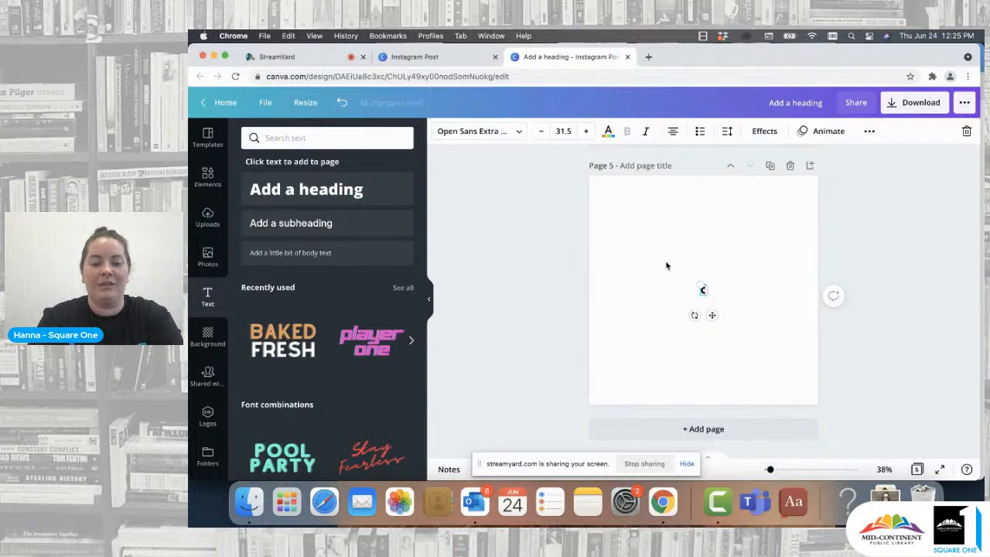
type("heck out")
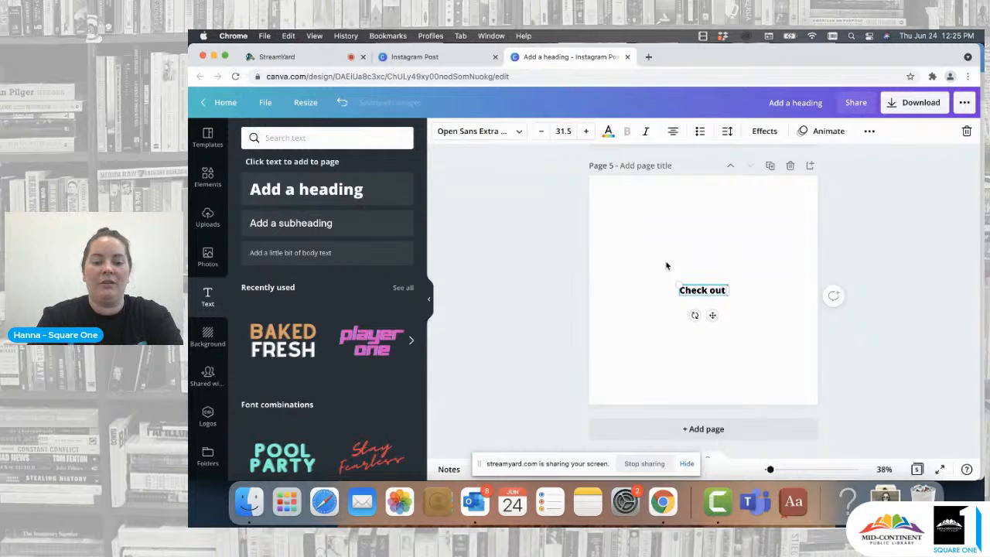
type(" LinkedIn Learnings!")
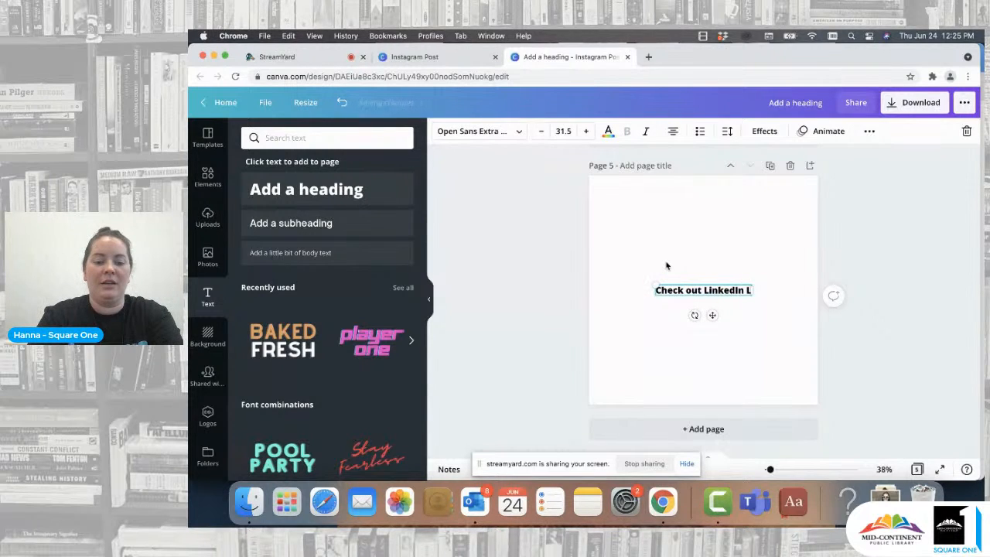
key("BackSpace")
key("BackSpace")
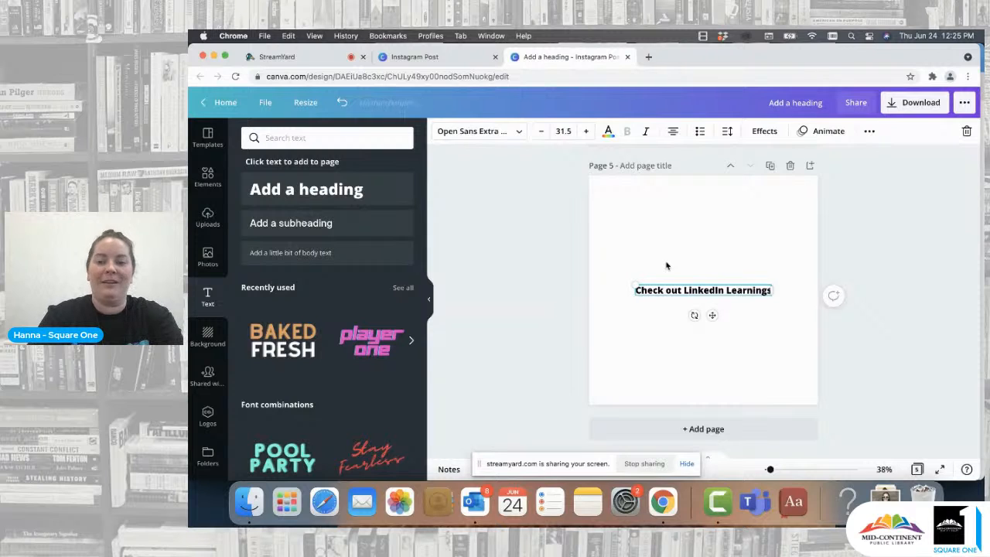
type("!")
- Enlarge the heading to about 90 pt so it wraps onto three lines and center it on page 5
left_click_drag(773, 283, 817, 283)
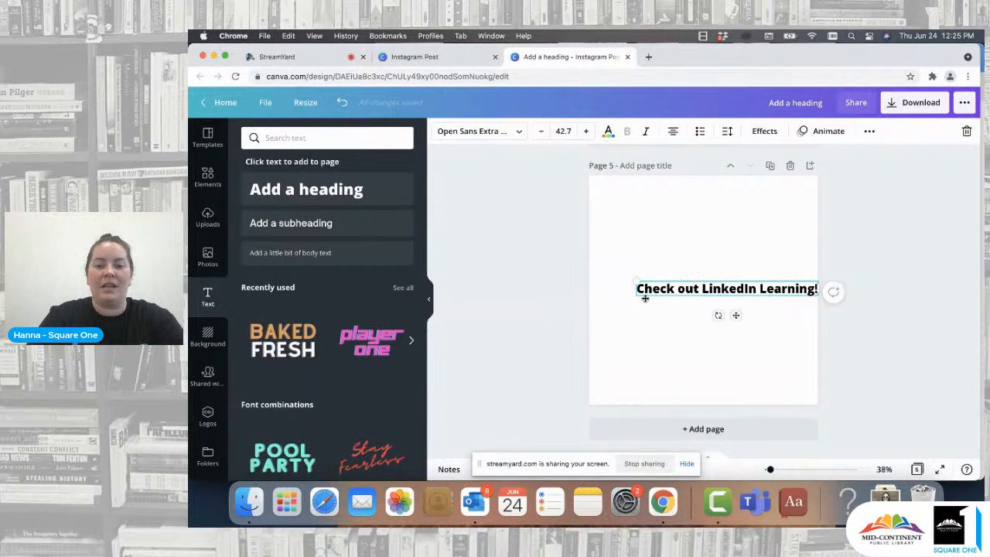
left_click(676, 343)
left_click_drag(719, 291, 693, 292)
left_click_drag(794, 290, 790, 210)
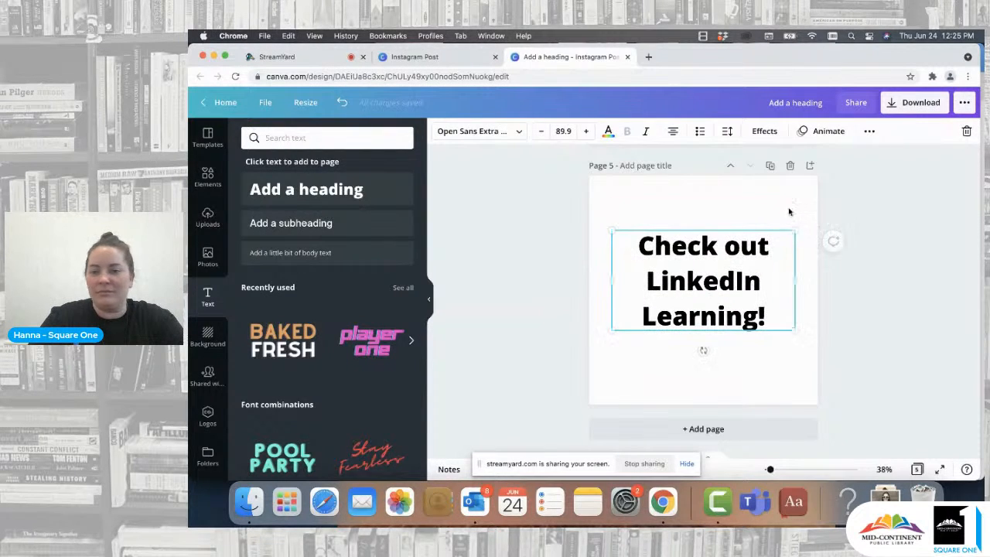
- Move the heading slightly lower on page 5 and deselect it
left_click(877, 260)
left_click_drag(721, 285, 717, 294)
left_click(726, 220)
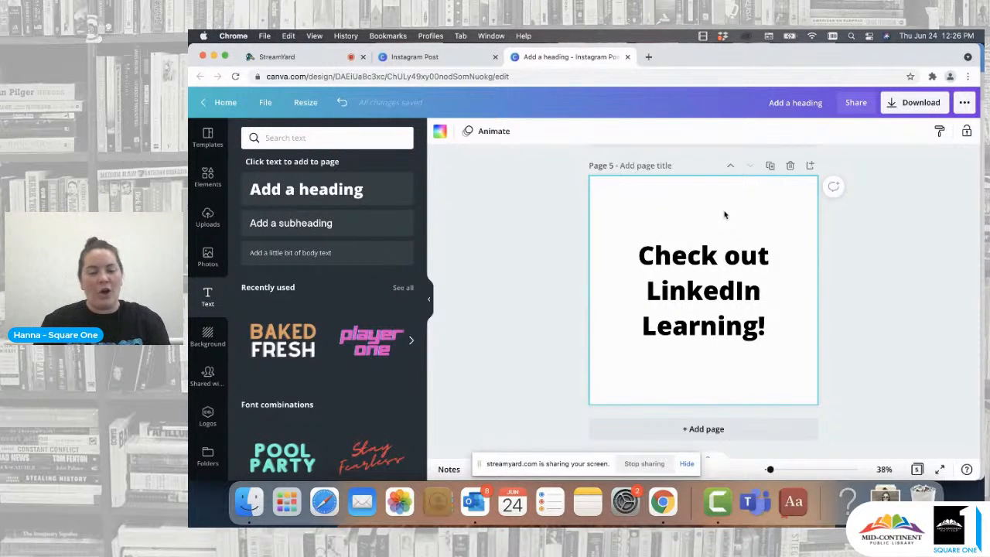
- Compare pages 4 and 5, then delete page 5 with its heading
scroll(725, 215, "up", 5)
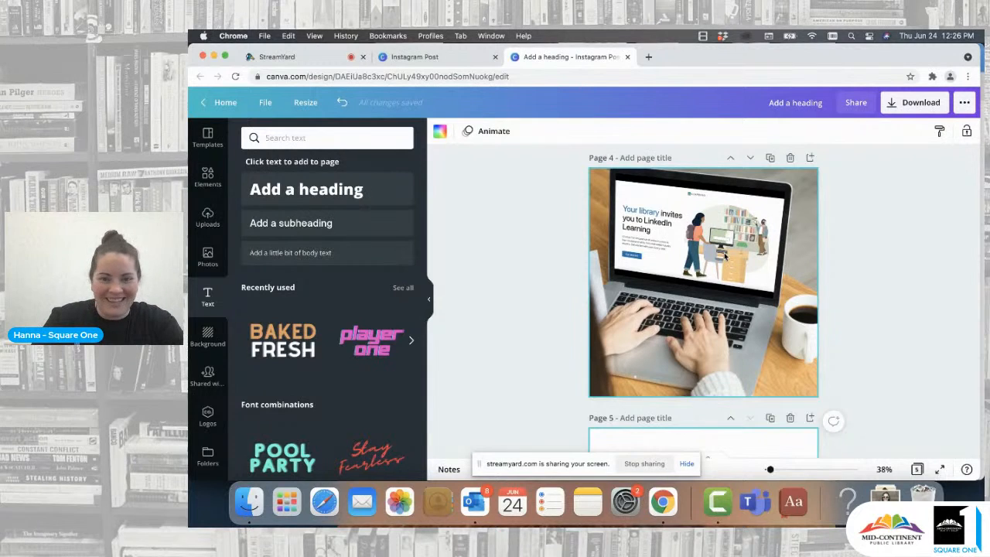
scroll(725, 255, "down", 5)
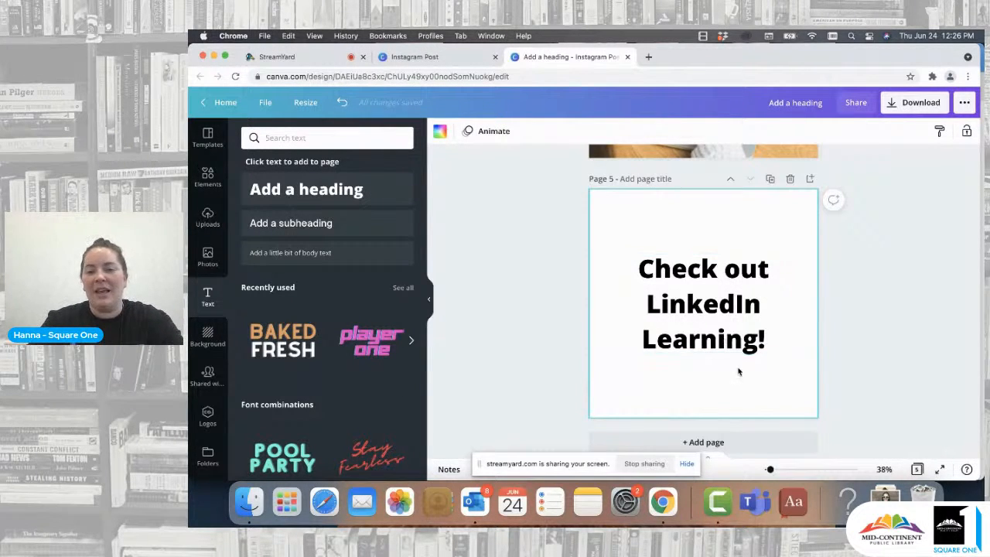
scroll(738, 372, "up", 3)
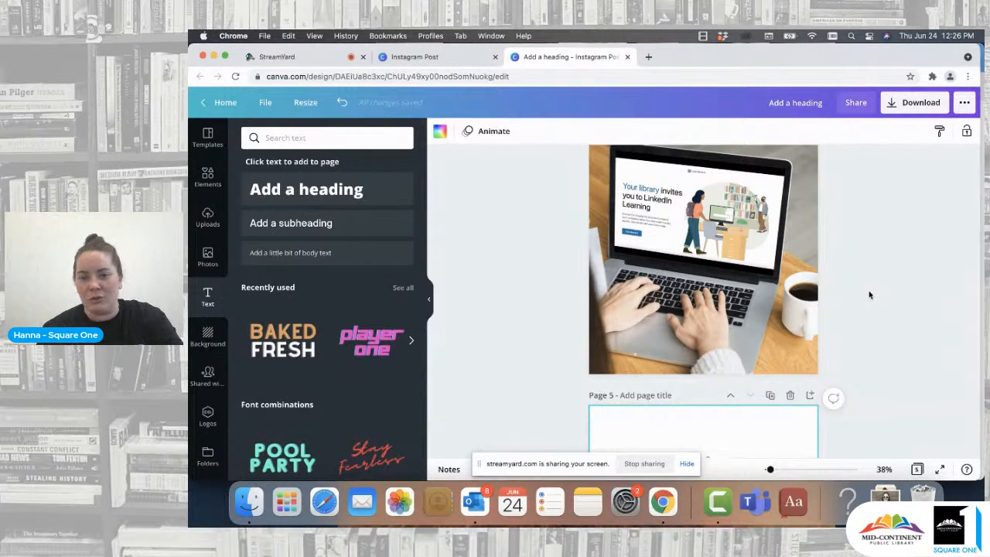
scroll(859, 286, "down", 3)
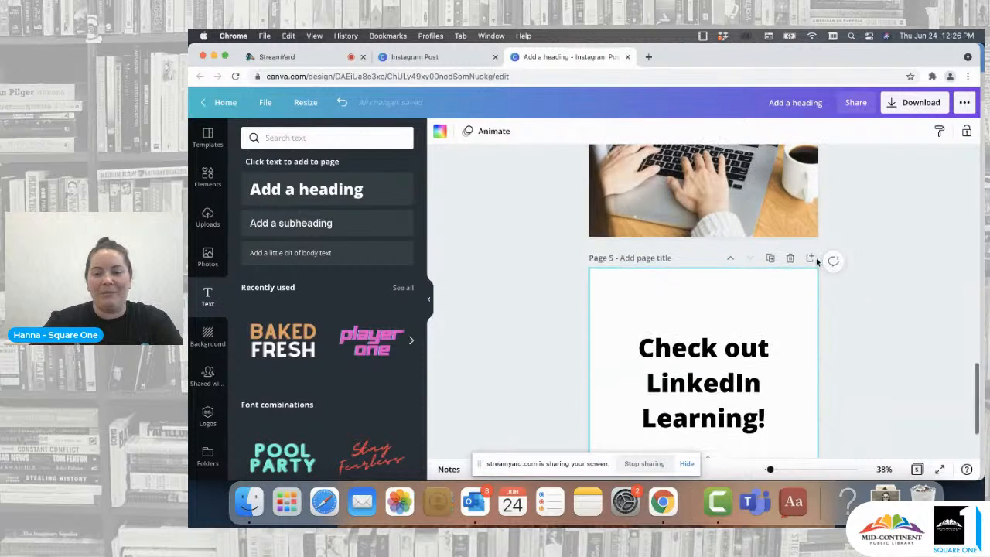
left_click(790, 259)
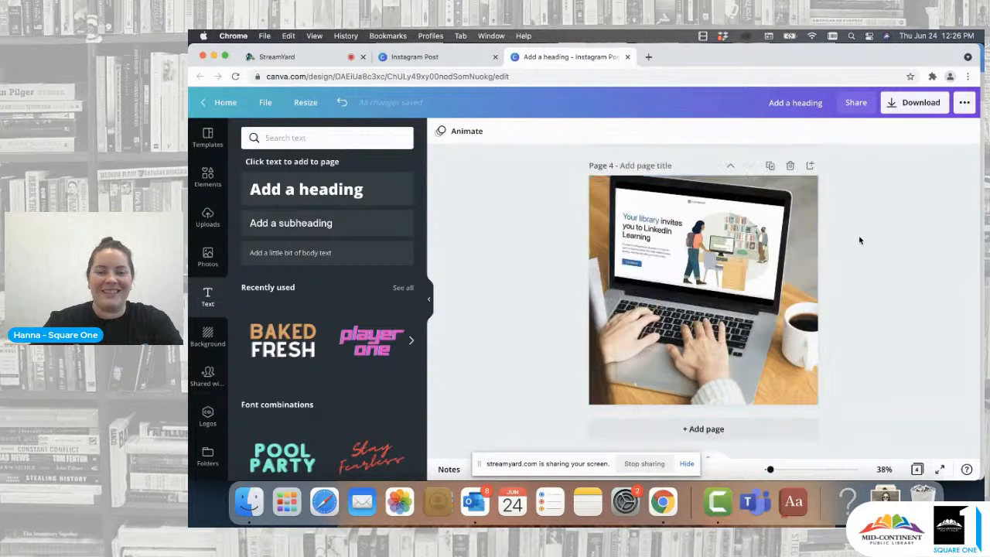
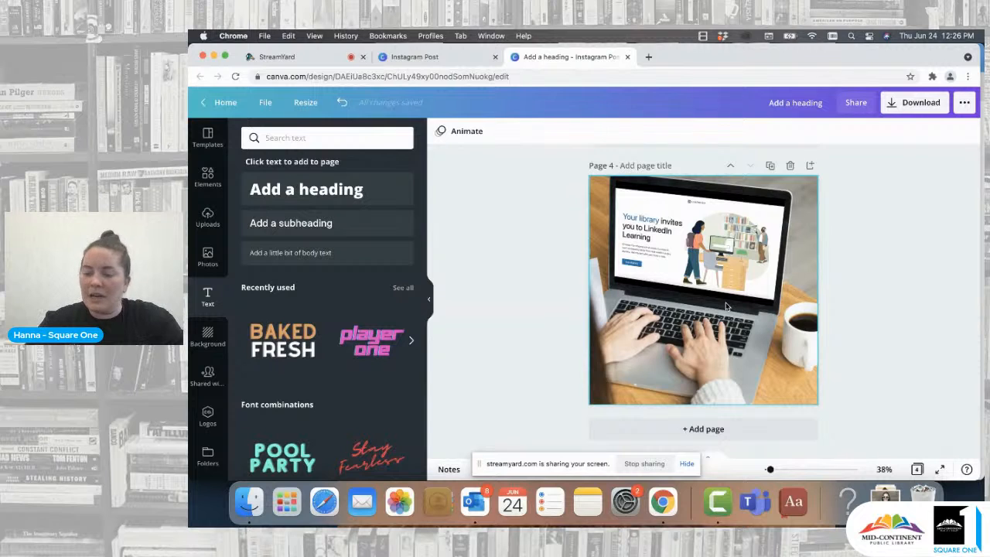
- Add a new page and search the stock photos for "headshot", browsing through the results
left_click(700, 430)
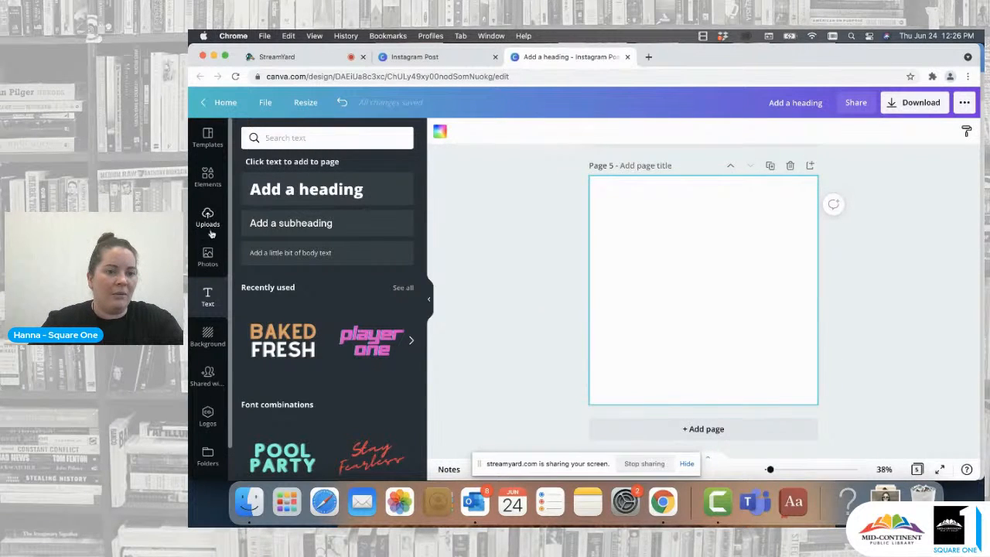
left_click(209, 256)
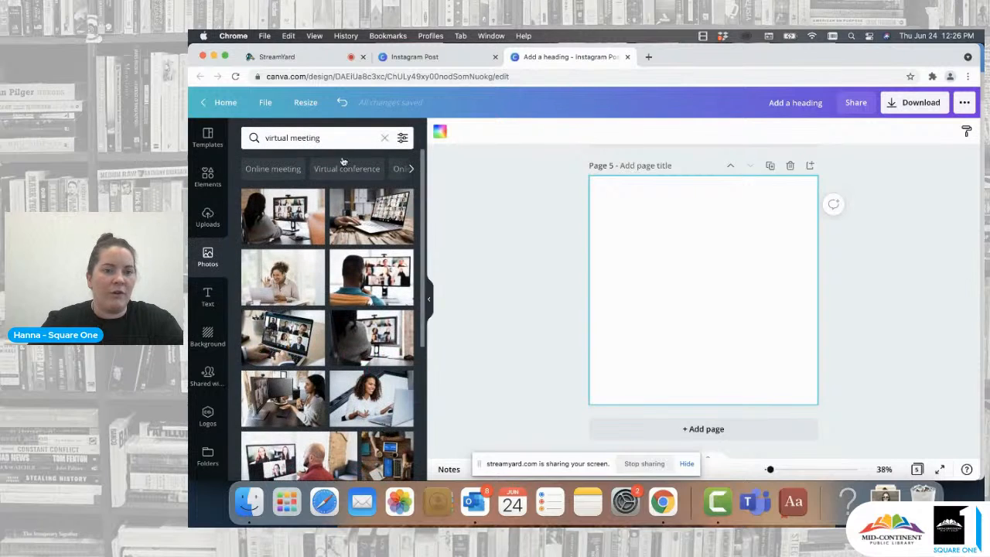
left_click(385, 138)
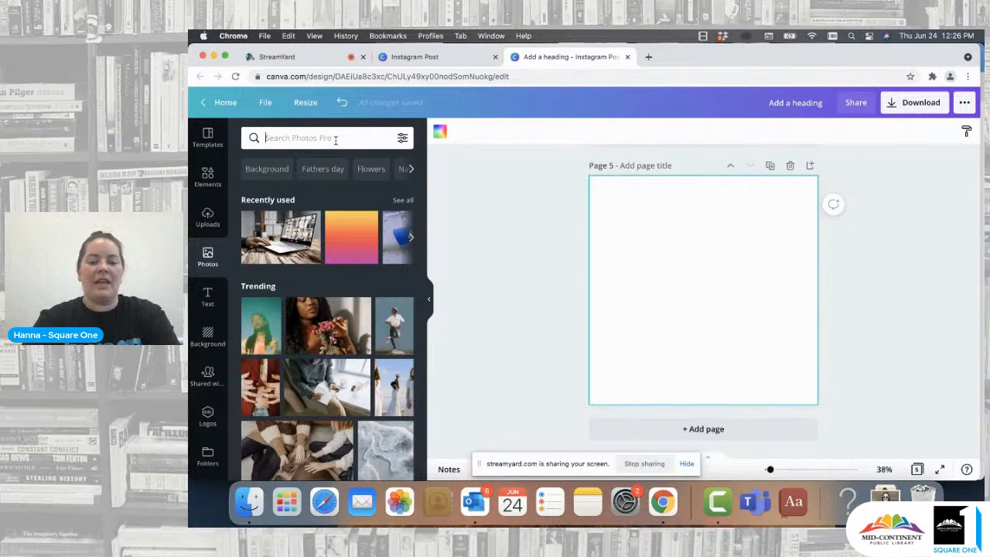
type("headshot")
key("Return")
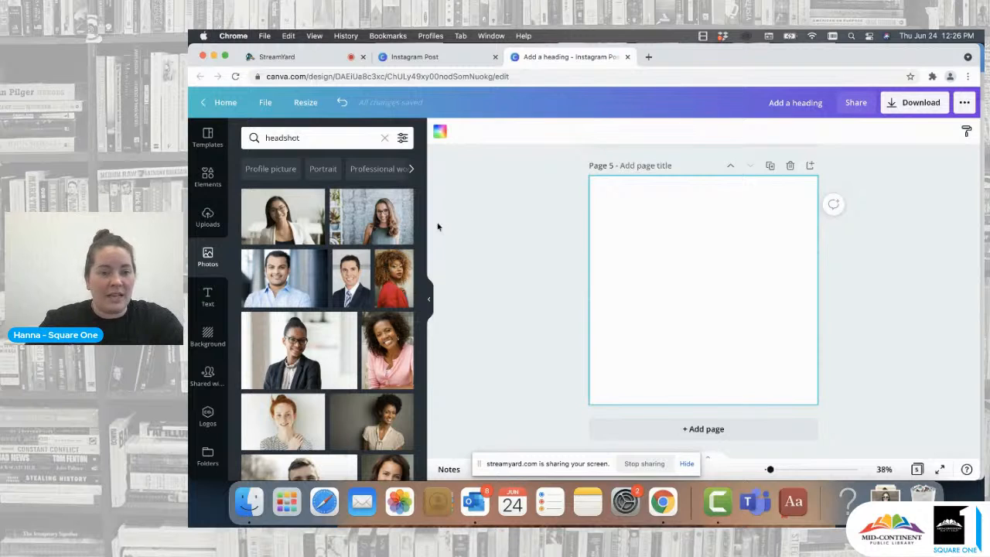
scroll(323, 286, "down", 2)
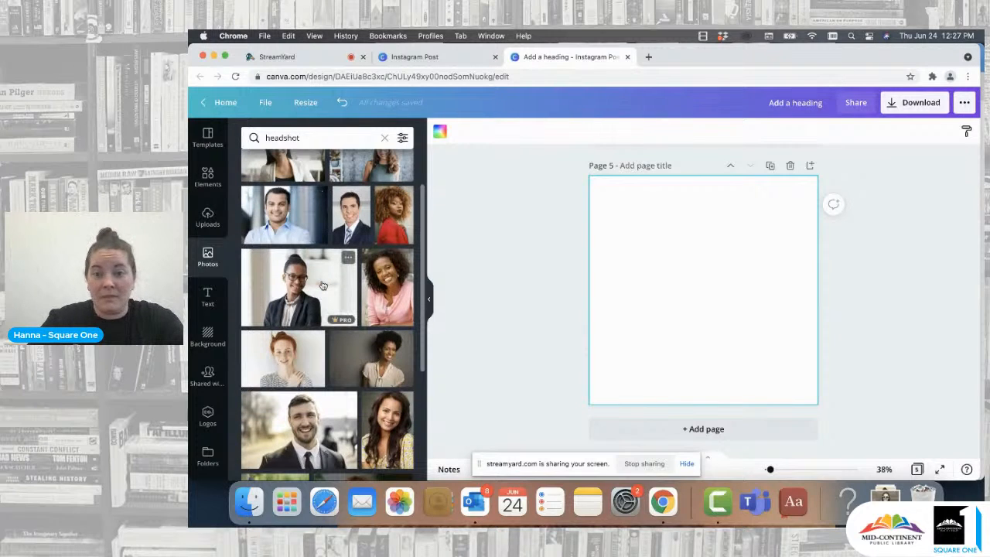
scroll(323, 286, "down", 8)
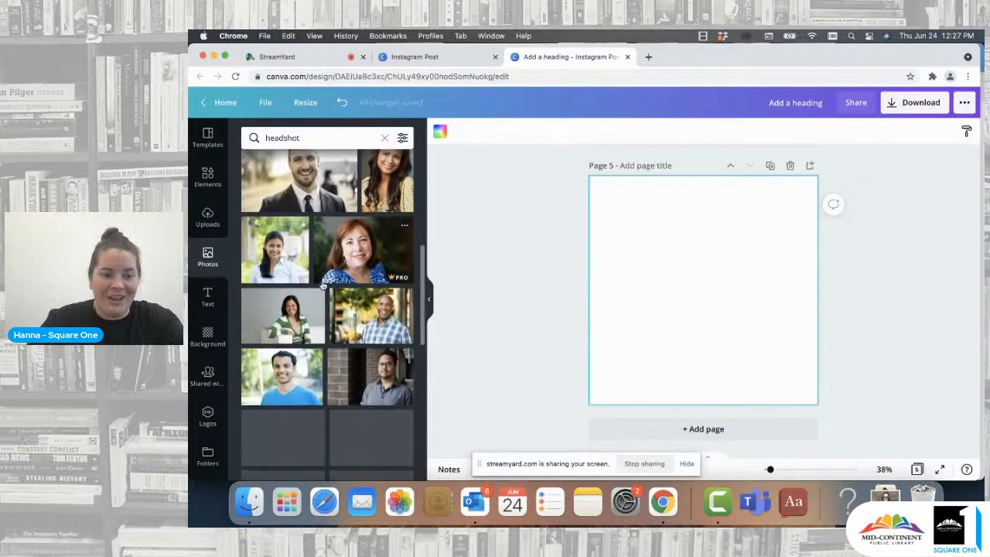
scroll(323, 285, "down", 3)
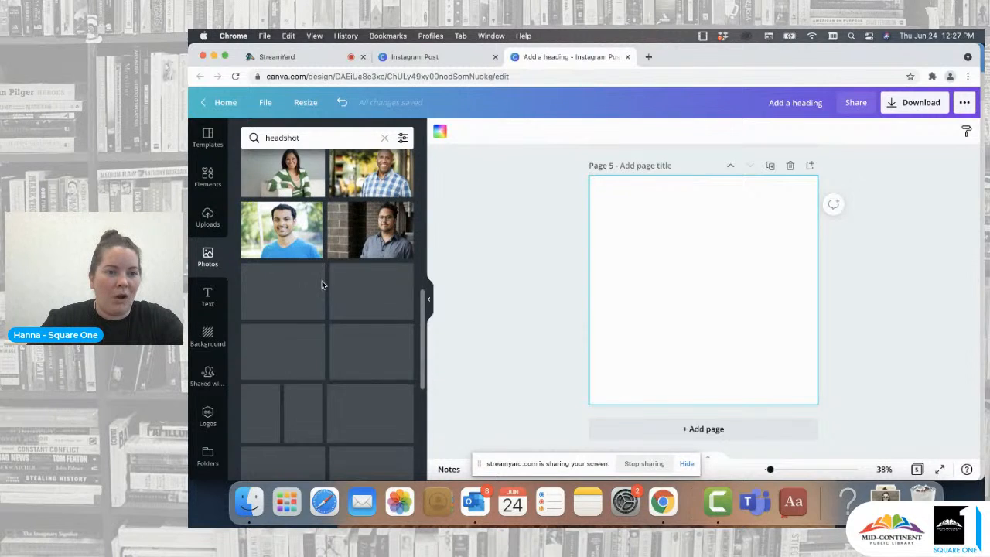
scroll(324, 286, "down", 2)
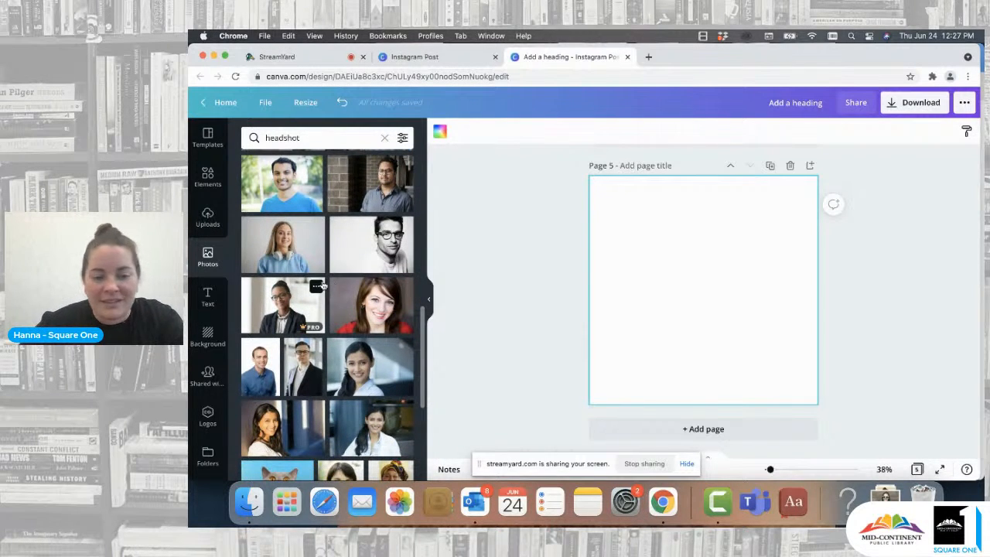
scroll(320, 287, "down", 5)
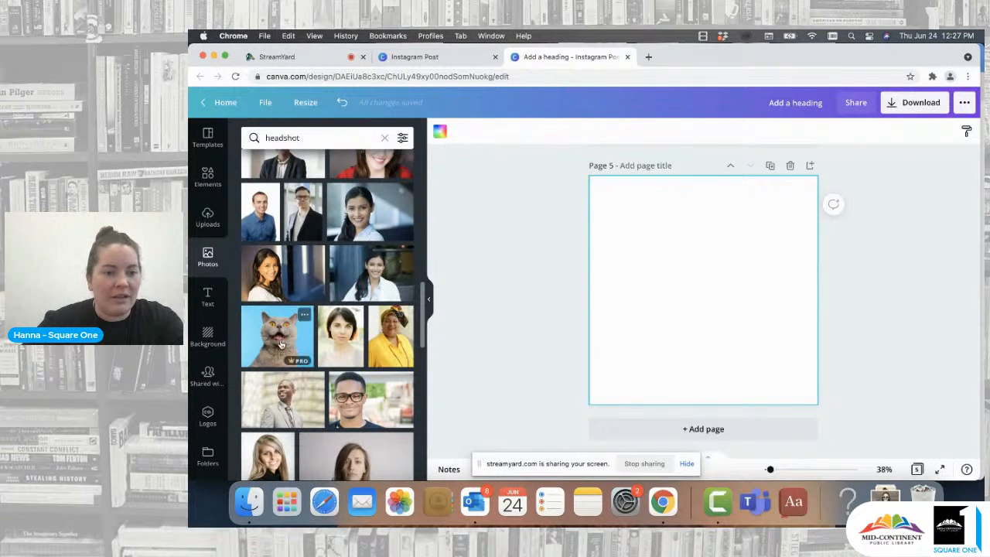
left_click(281, 343)
left_click_drag(694, 287, 671, 323)
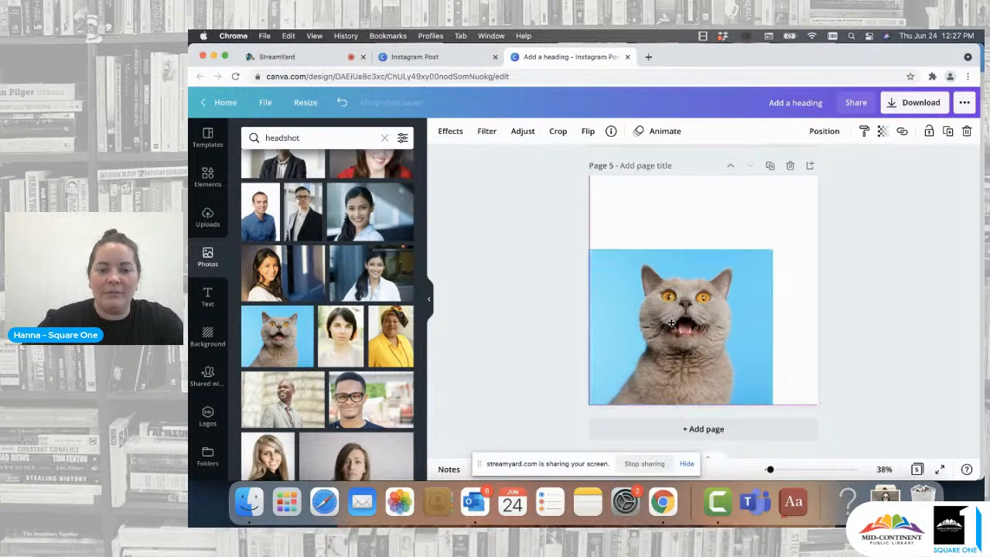
left_click_drag(776, 249, 860, 177)
left_click_drag(746, 276, 720, 277)
left_click(903, 283)
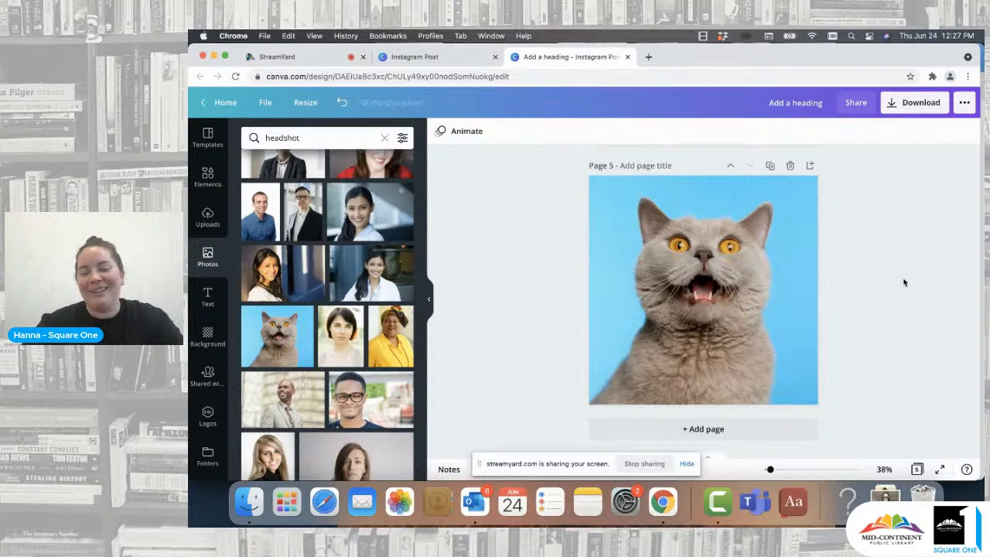
left_click(696, 268)
key("Delete")
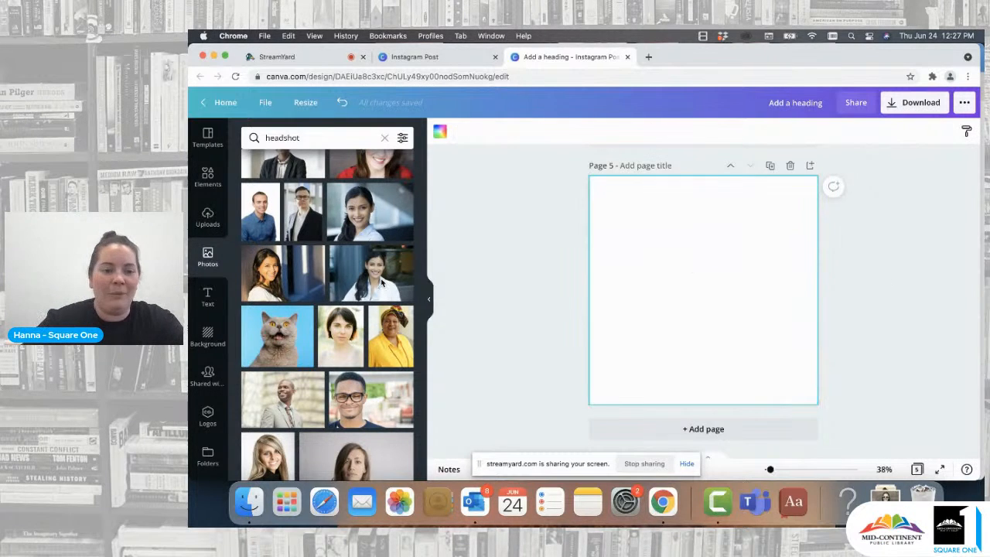
- Add the cat photo to page 5, enlarge it to nearly the page width, and remove its background with Background Remover
left_click(293, 358)
left_click_drag(696, 302, 682, 327)
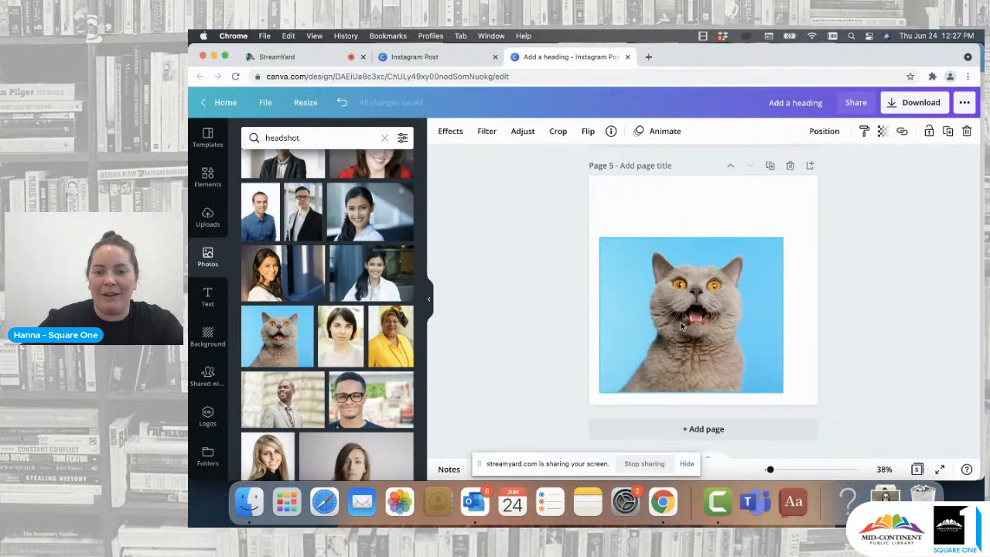
left_click_drag(782, 240, 809, 215)
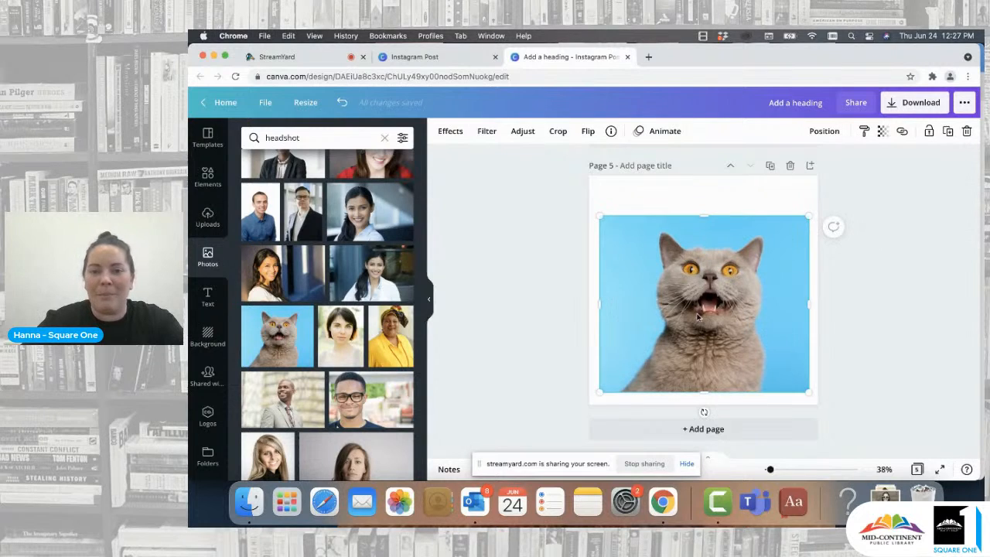
left_click_drag(698, 318, 699, 304)
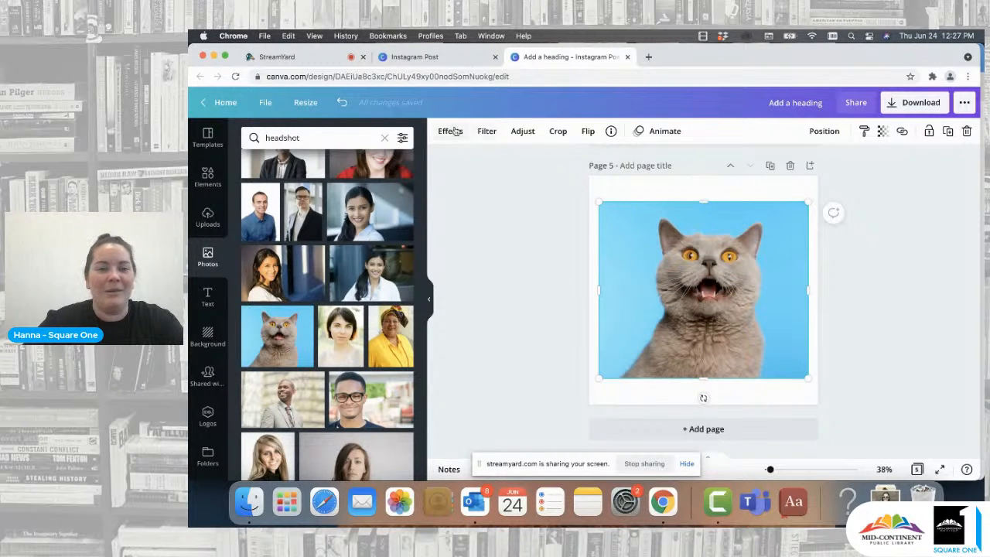
left_click(455, 132)
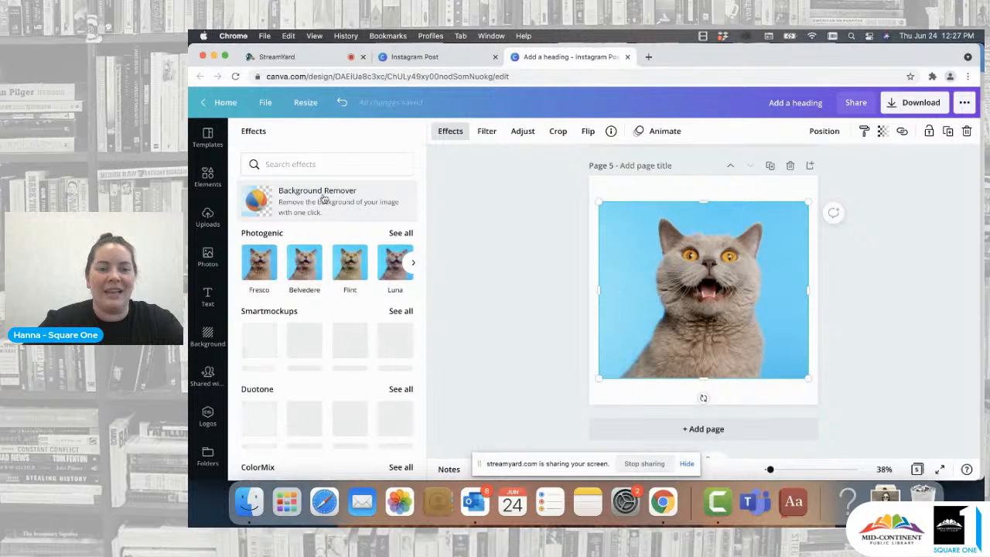
left_click(320, 195)
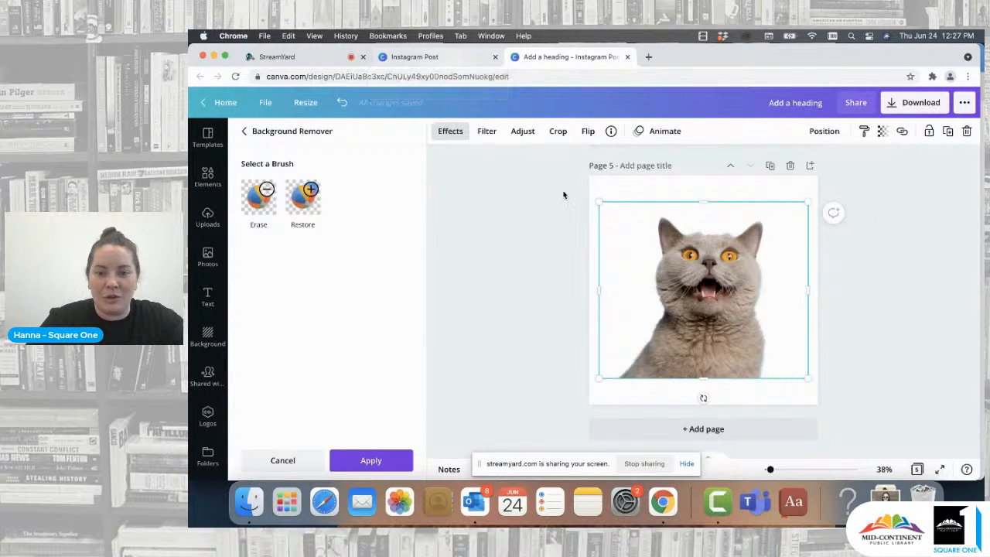
- Open the Xander backgrounds design from All your designs and browse its pages in grid view
left_click(437, 58)
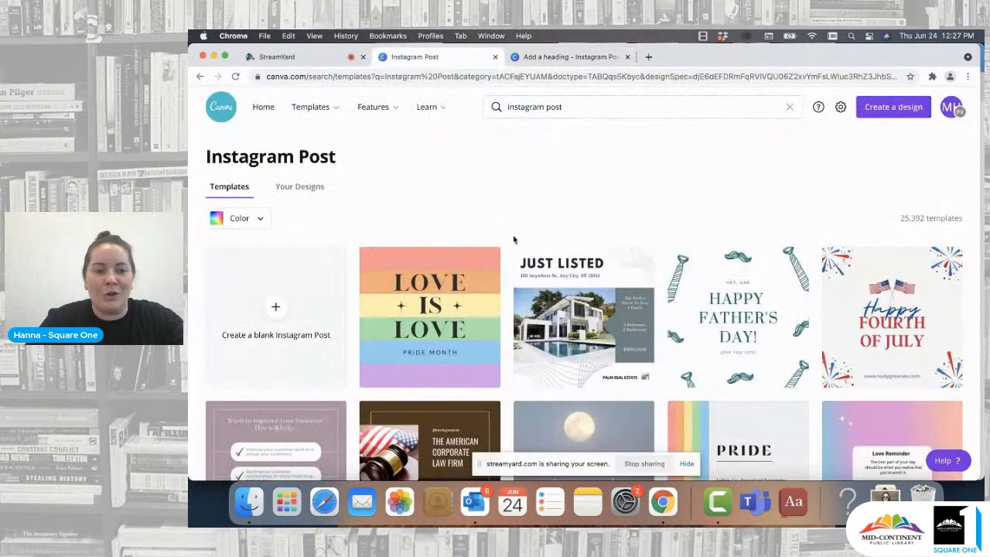
left_click(263, 107)
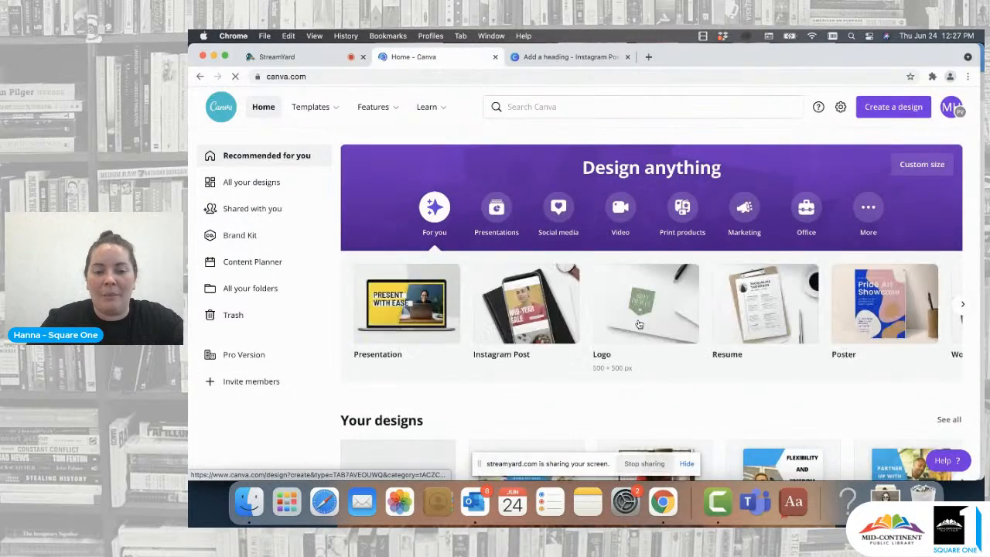
scroll(637, 324, "down", 5)
left_click(251, 183)
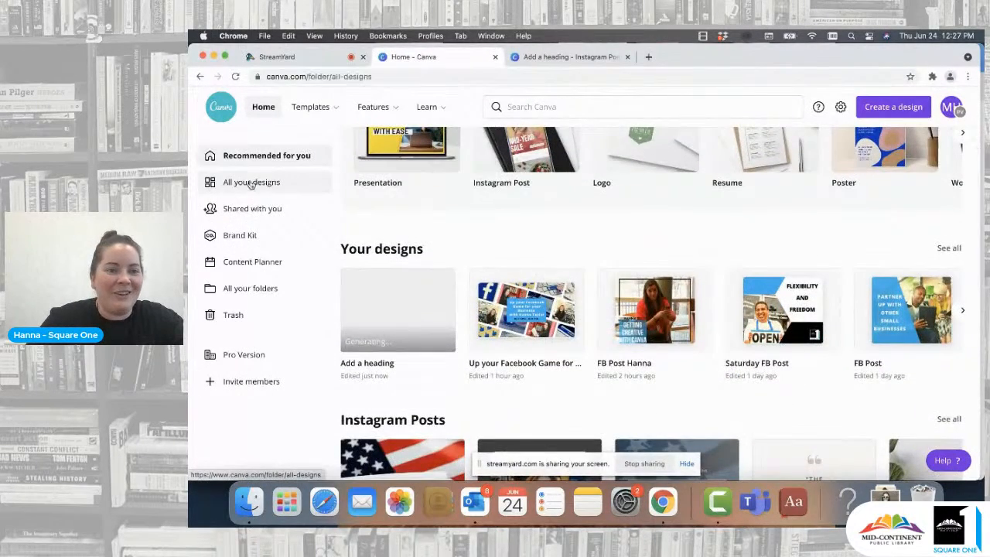
scroll(663, 313, "down", 8)
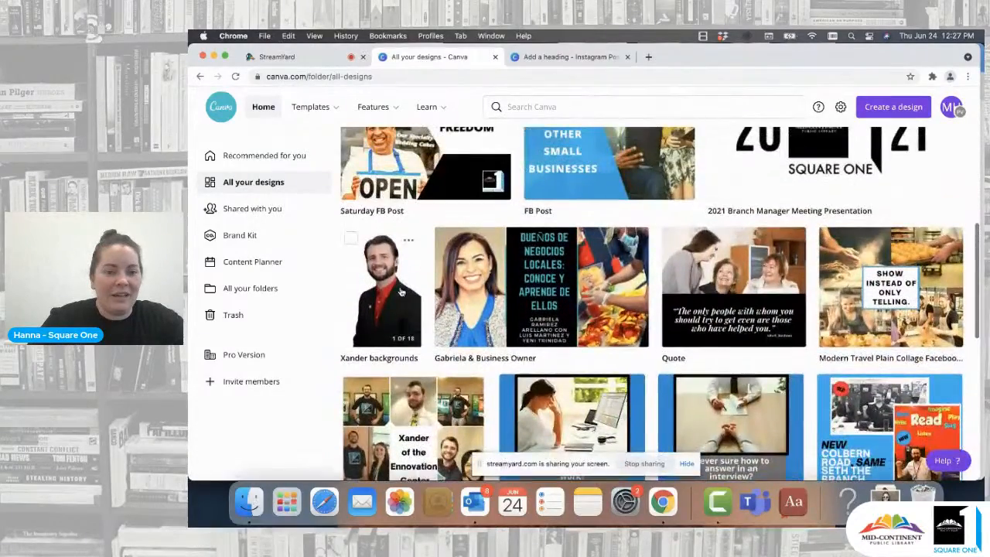
left_click(399, 289)
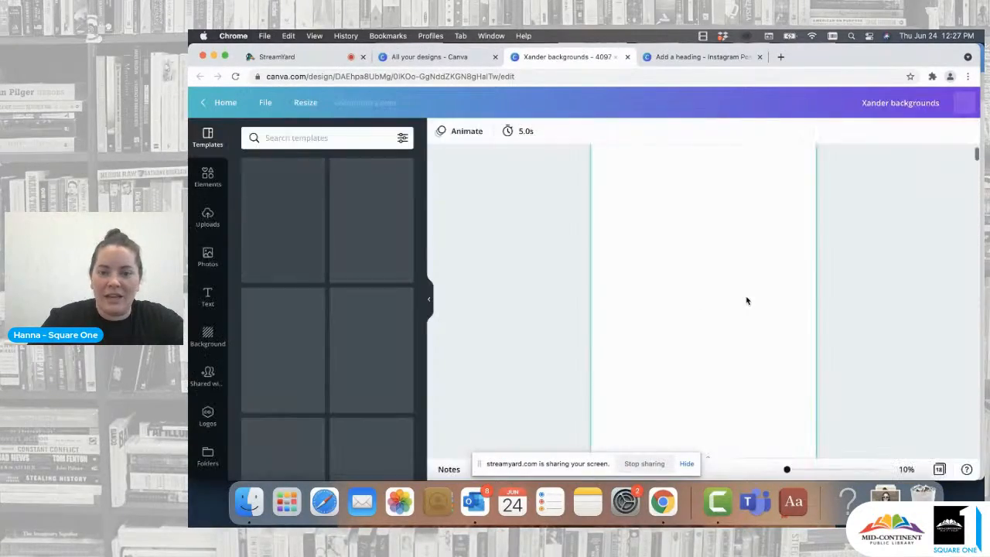
left_click(916, 469)
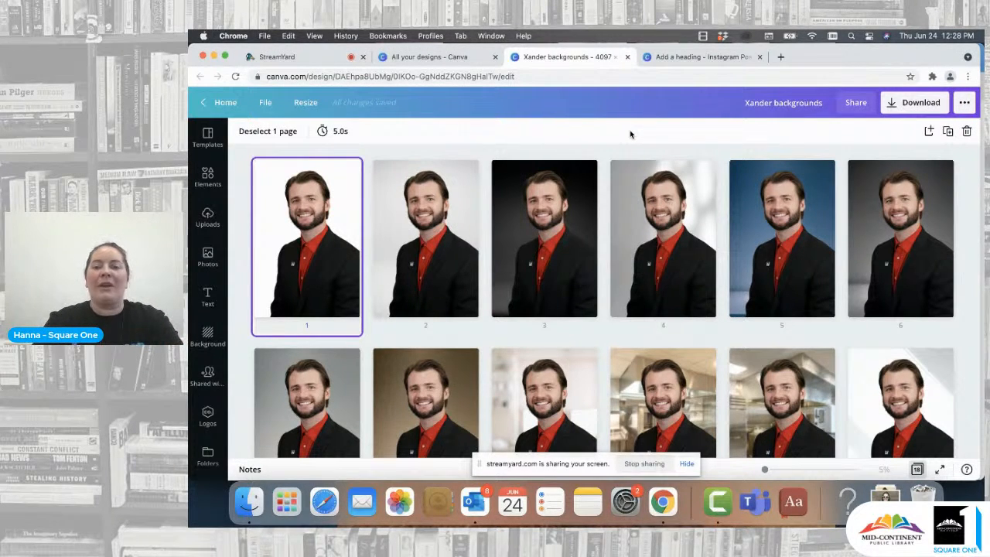
scroll(645, 254, "down", 2)
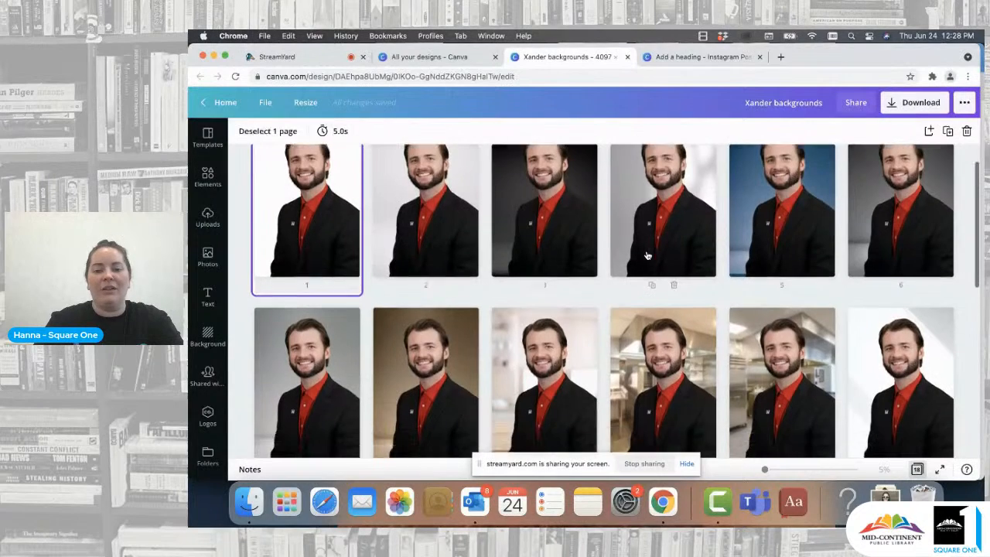
scroll(683, 349, "down", 2)
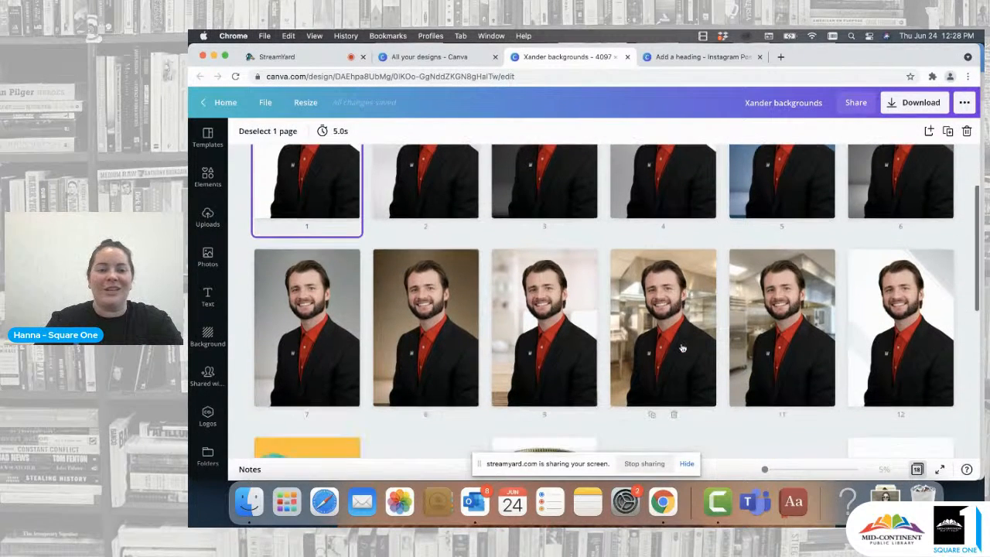
scroll(520, 337, "down", 4)
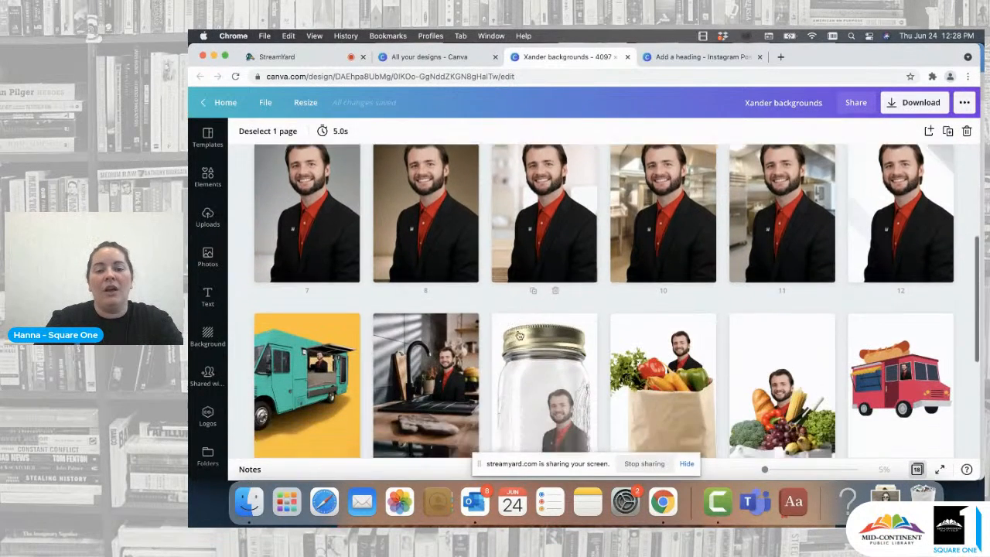
scroll(520, 337, "down", 3)
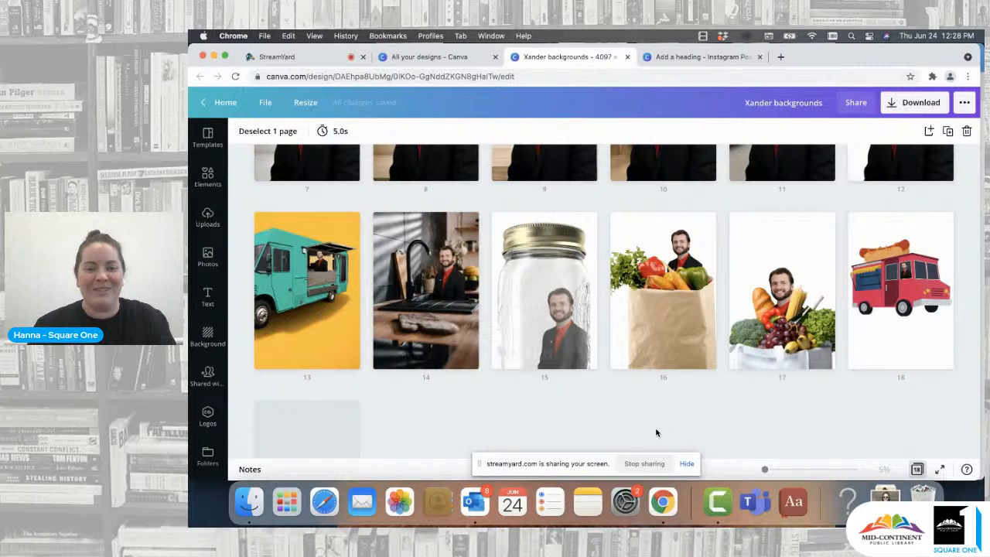
scroll(657, 433, "up", 6)
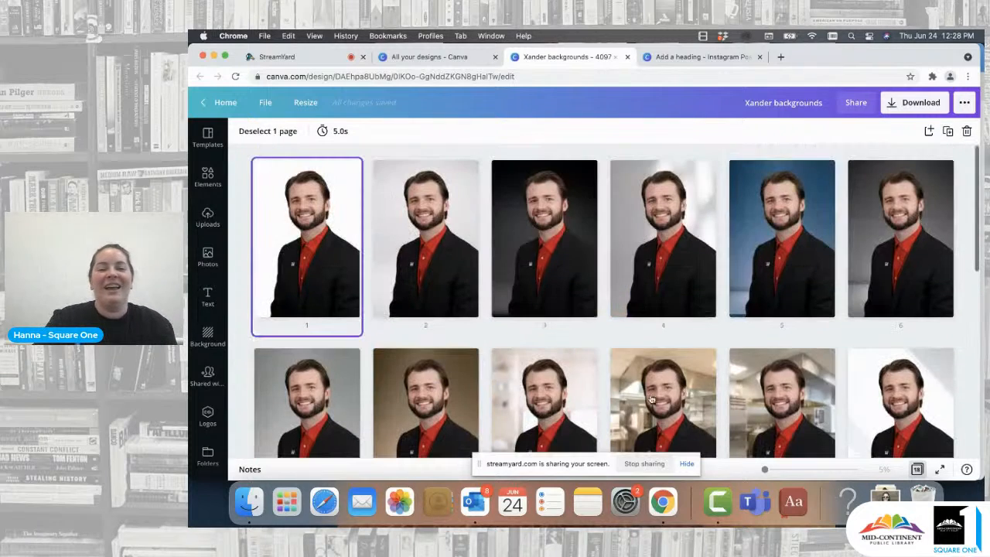
- Return to the Instagram design and move the cut-out cat down to the bottom edge of page 5
left_click(456, 57)
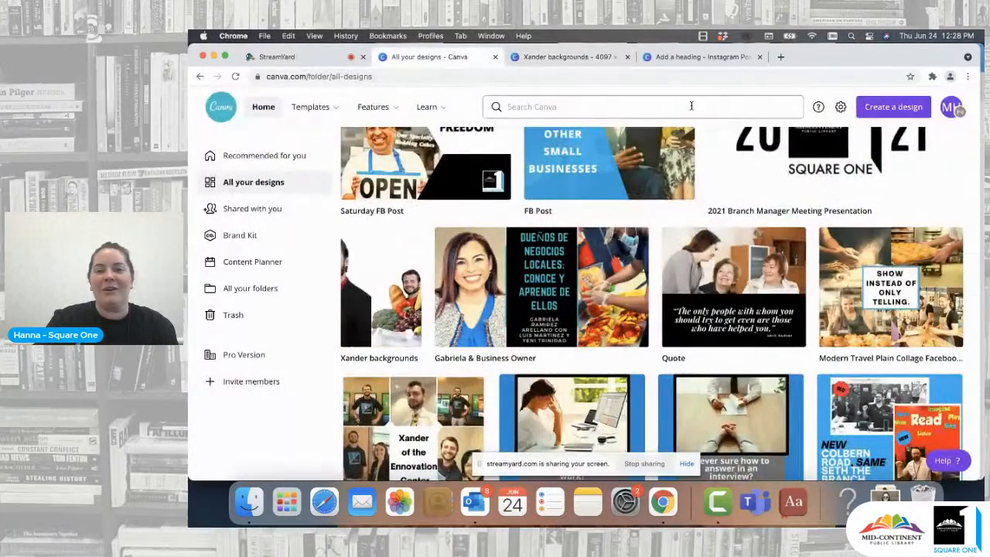
left_click(696, 56)
left_click_drag(745, 286, 742, 313)
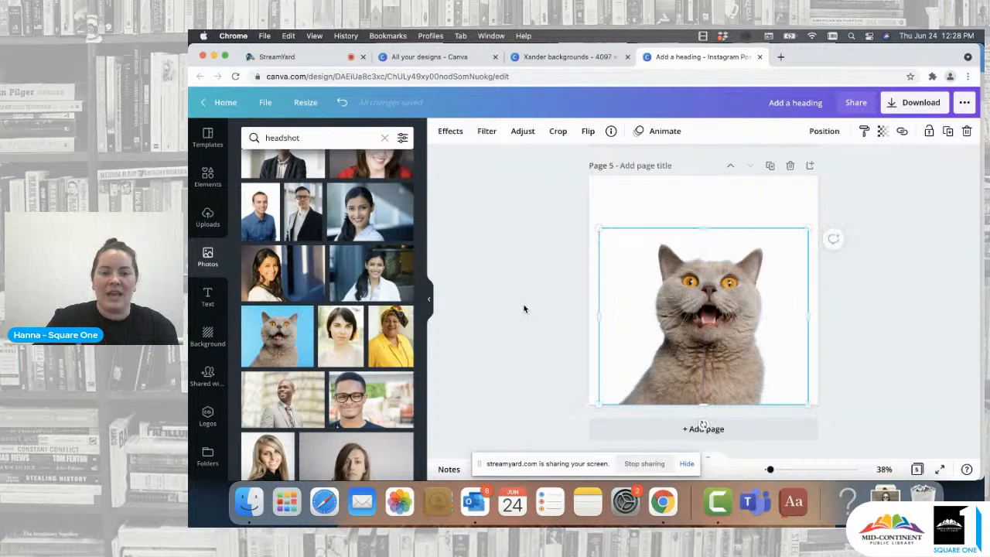
left_click(617, 201)
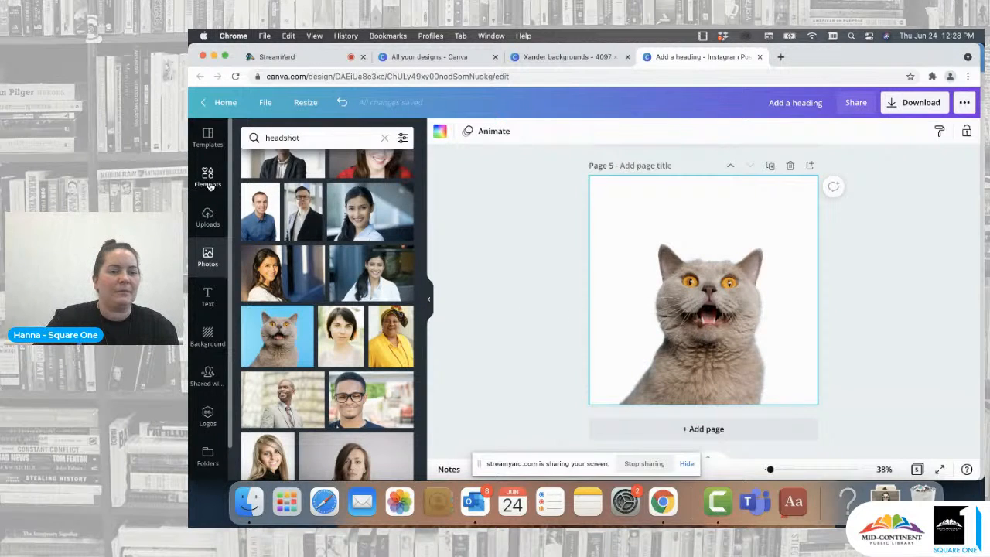
- Search the stock photos for "zoo", drop a penguin photo behind the cat as the page background, and delete it again
left_click(384, 138)
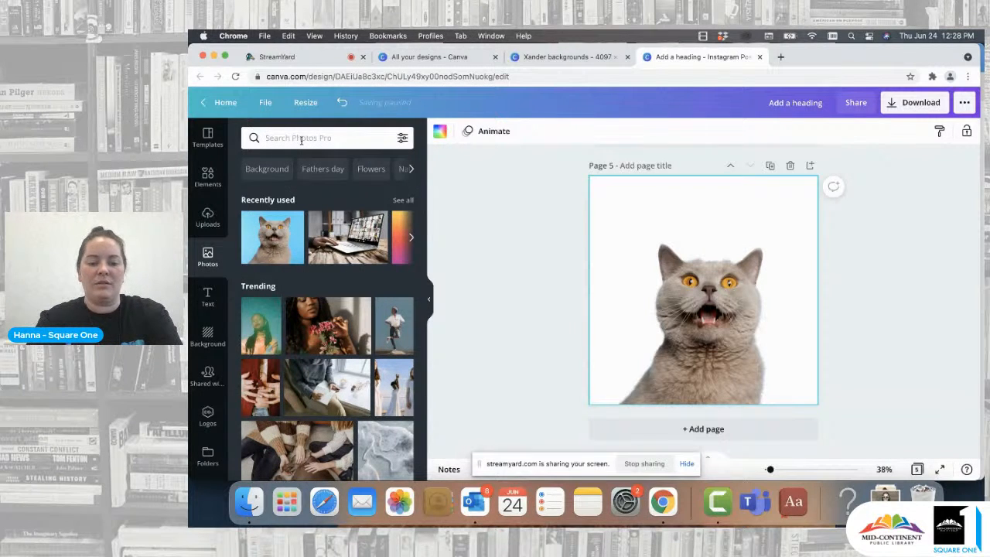
type("zoo")
key("Return")
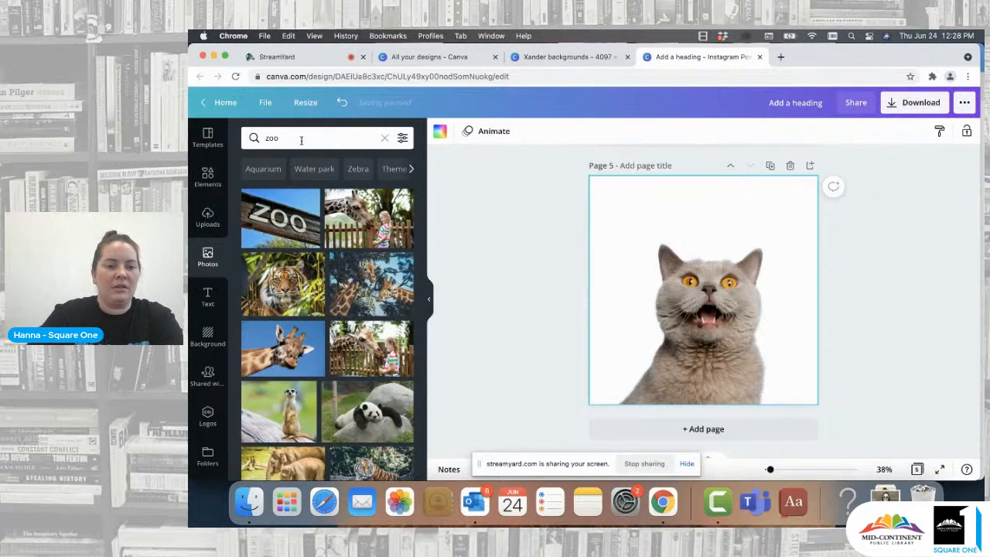
scroll(302, 358, "down", 3)
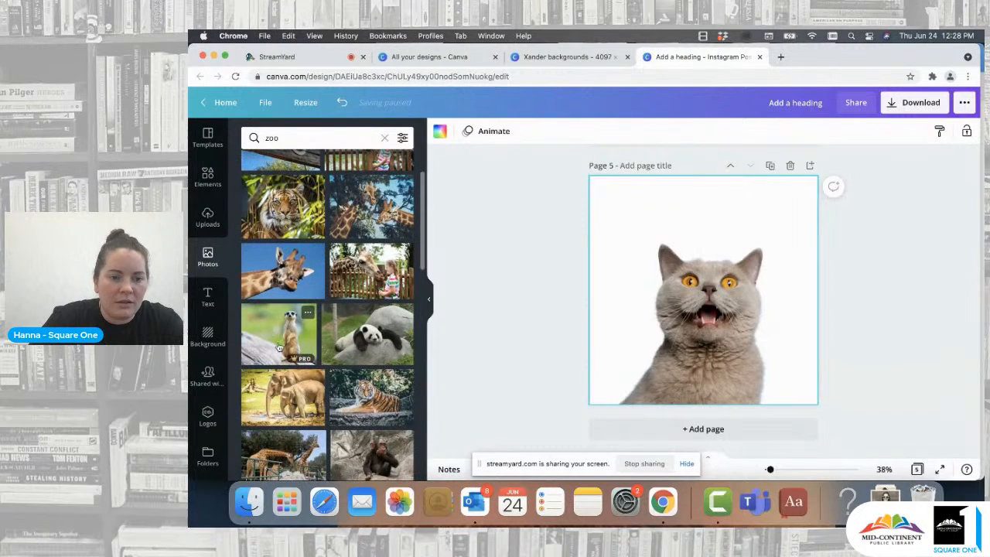
scroll(308, 348, "down", 3)
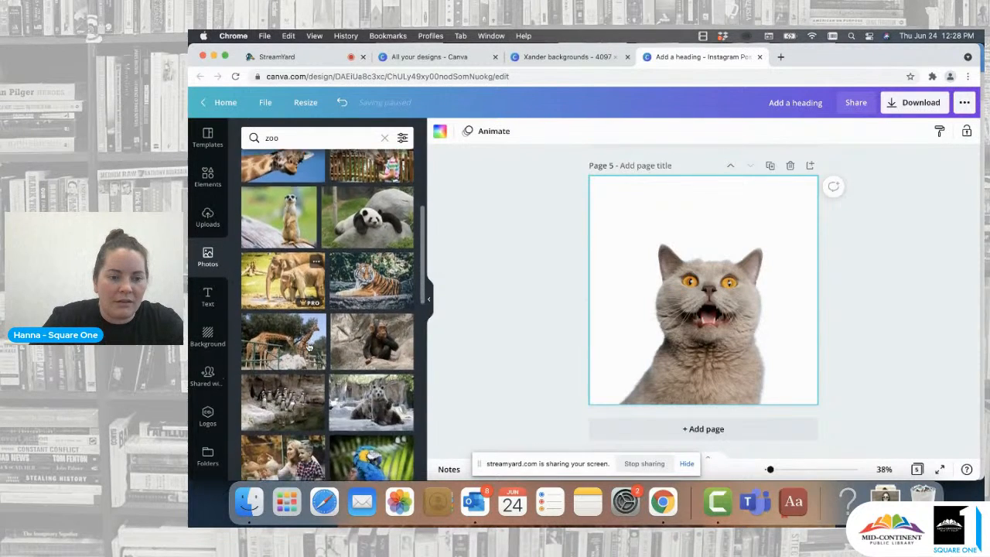
left_click_drag(308, 347, 608, 212)
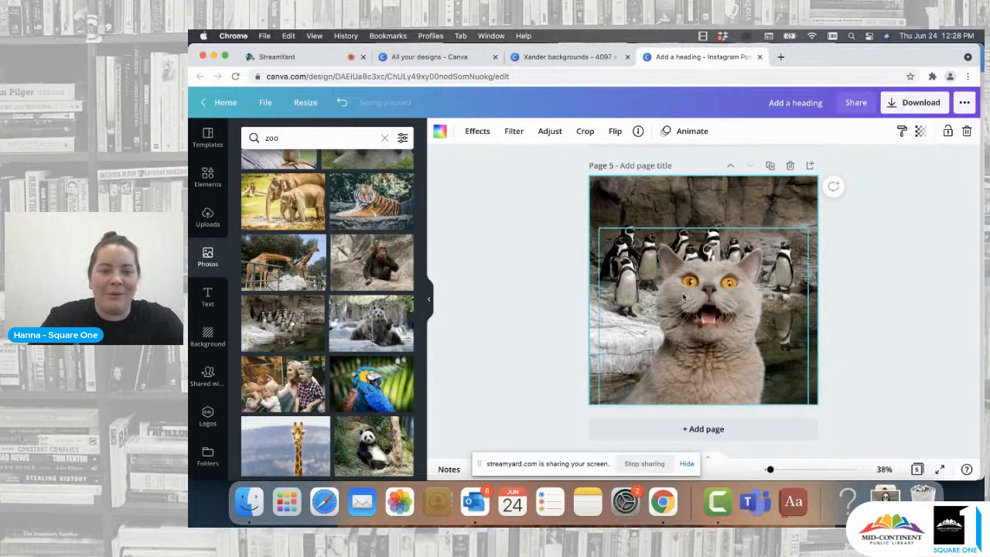
scroll(348, 310, "down", 2)
key("Delete")
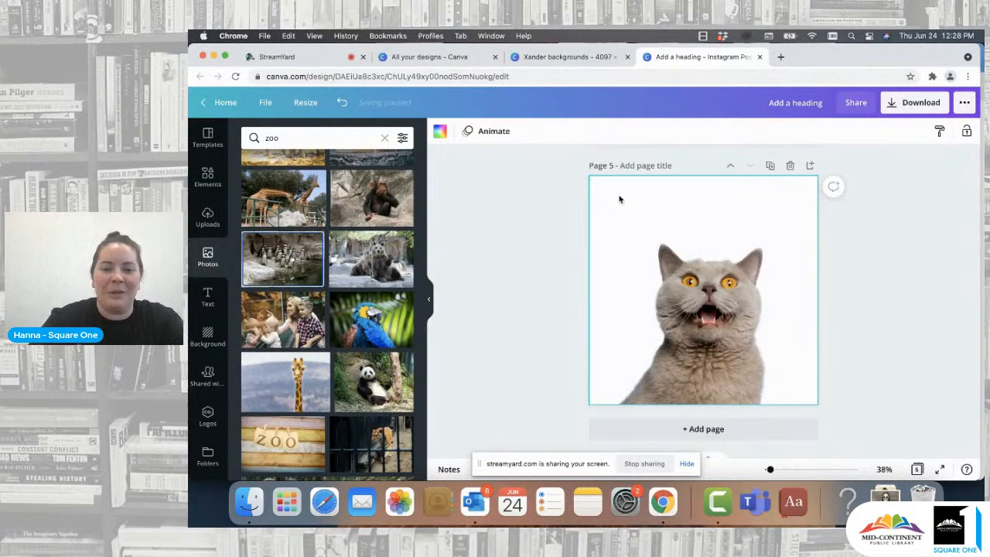
- Search the stock photos for "backdrop" and set a blurred office photo as the background behind the cat
left_click(384, 137)
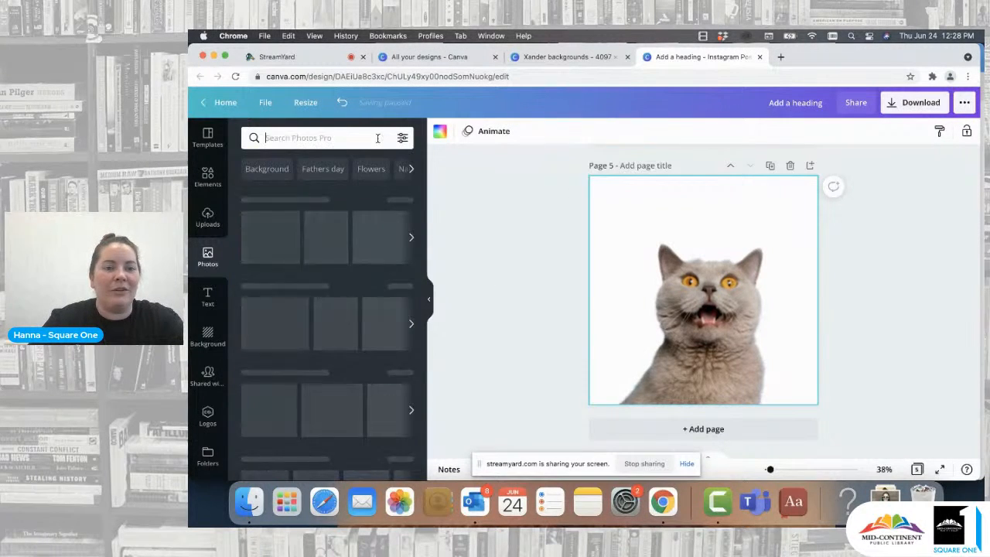
left_click(319, 138)
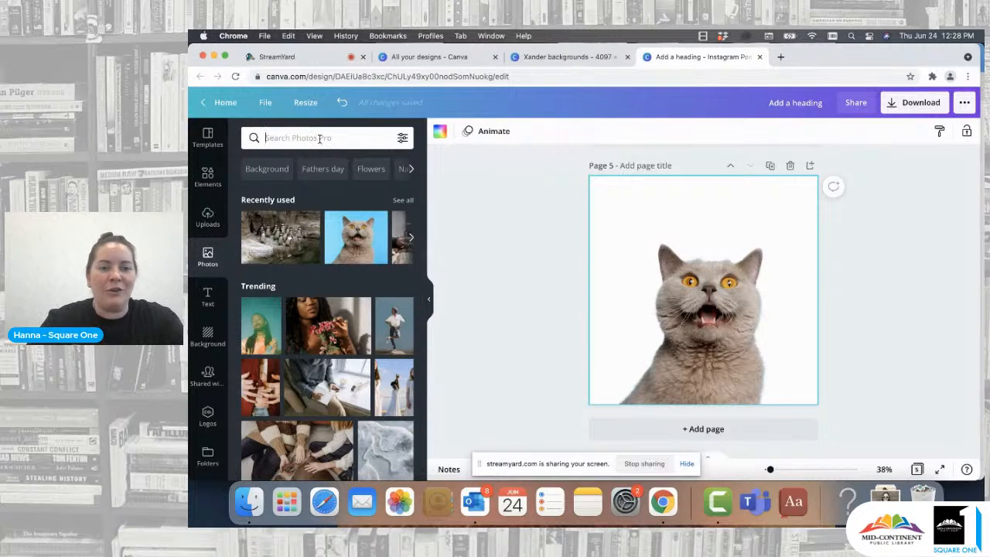
type("backdrop")
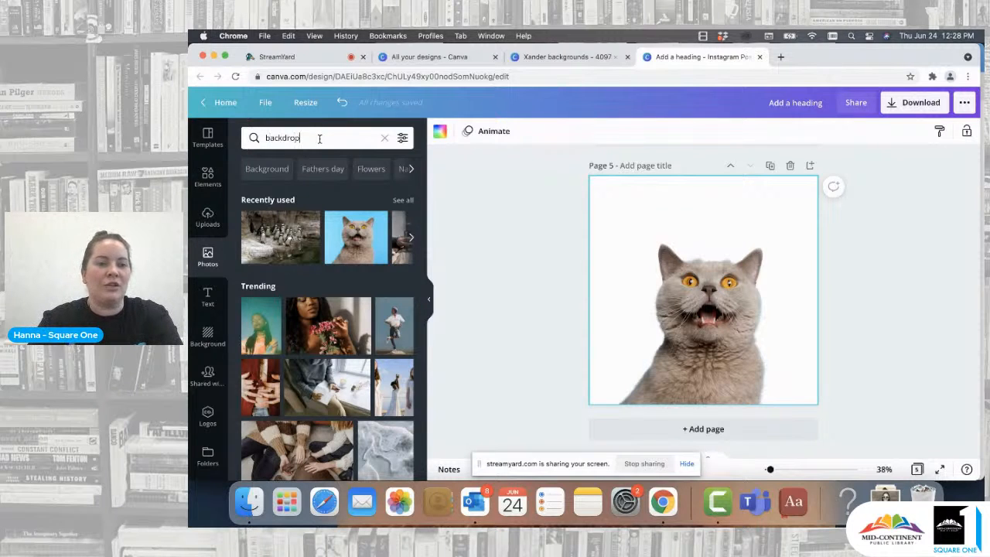
key("Return")
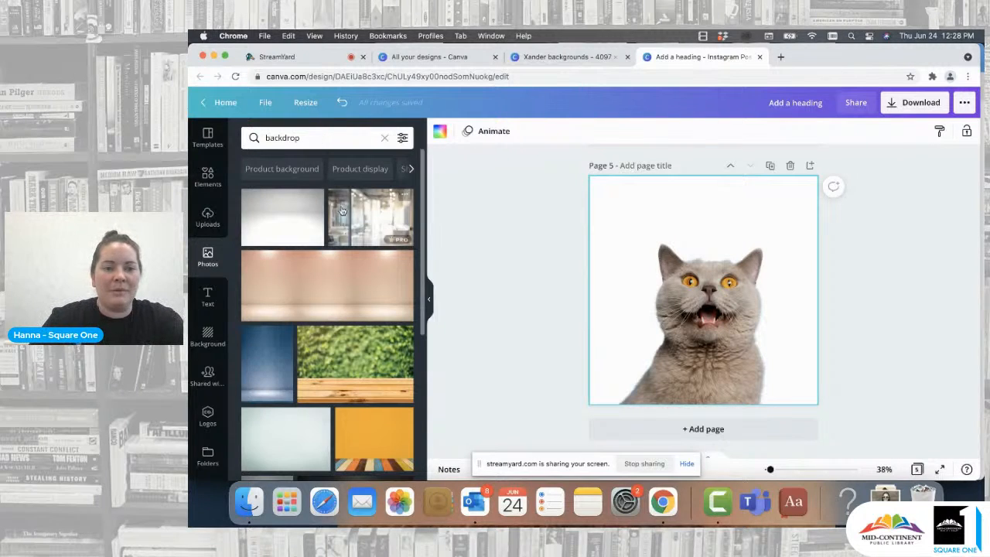
left_click_drag(370, 217, 608, 206)
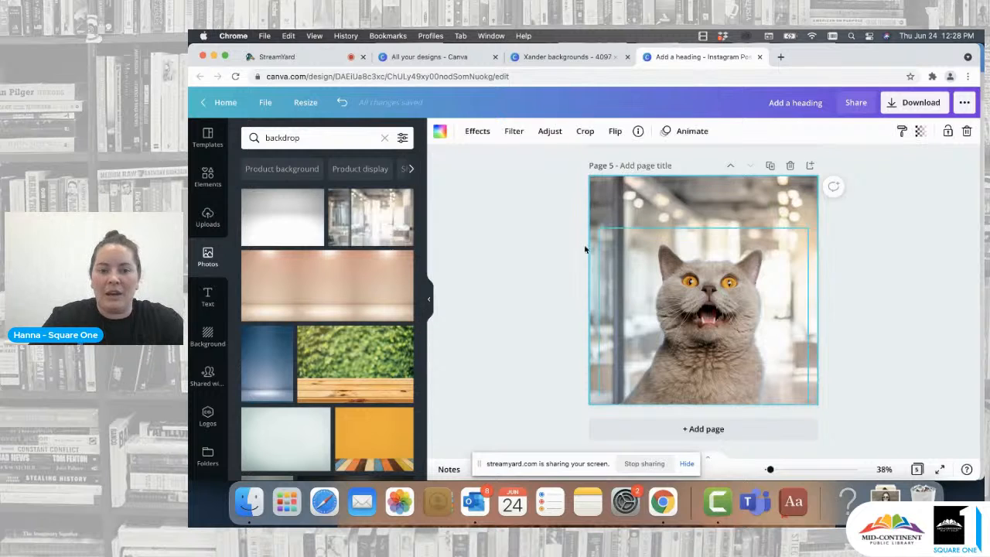
- Replace the page 5 background with a blue studio backdrop photo
scroll(360, 348, "down", 3)
scroll(360, 348, "down", 2)
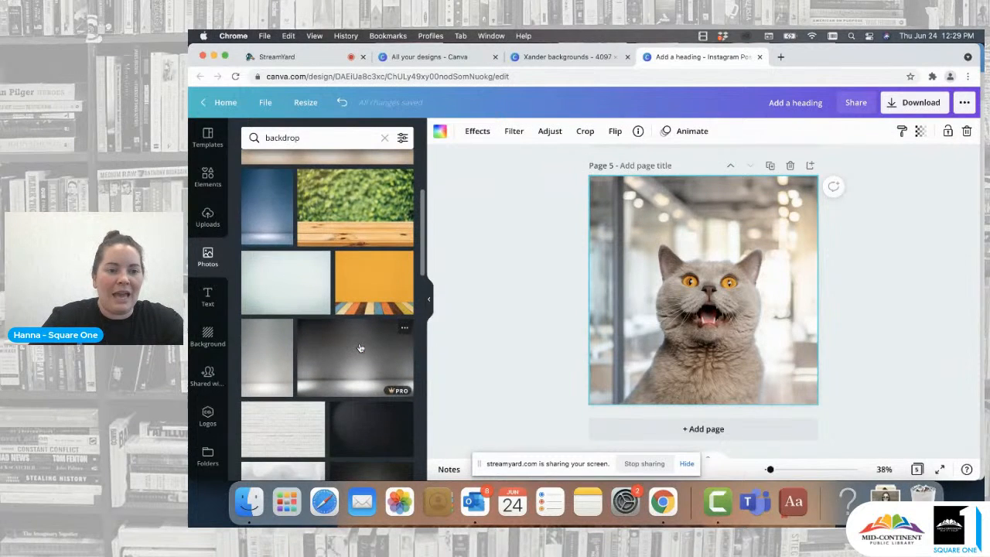
left_click_drag(267, 205, 606, 217)
- Replace the page 5 background with a white brick wall photo behind the cat
scroll(336, 367, "down", 5)
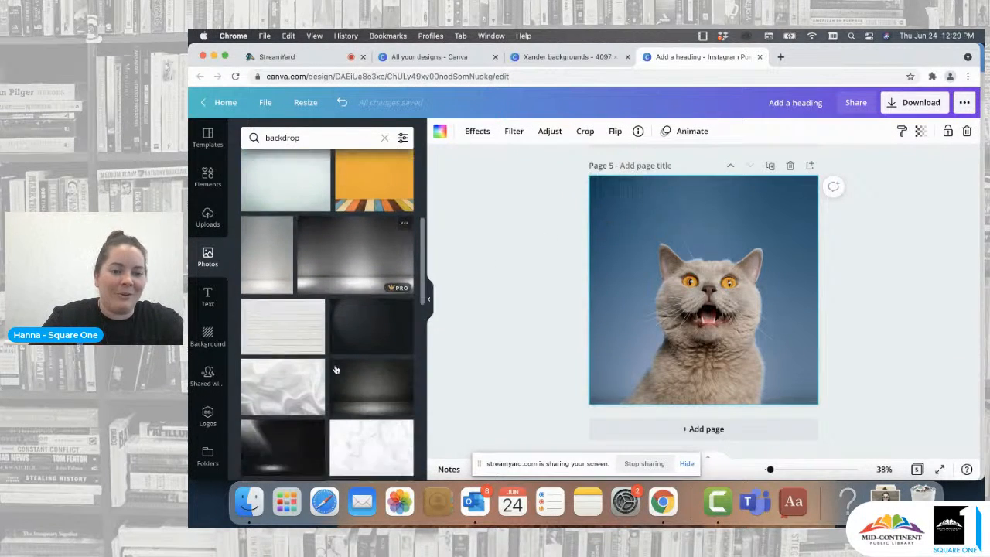
left_click_drag(311, 210, 592, 214)
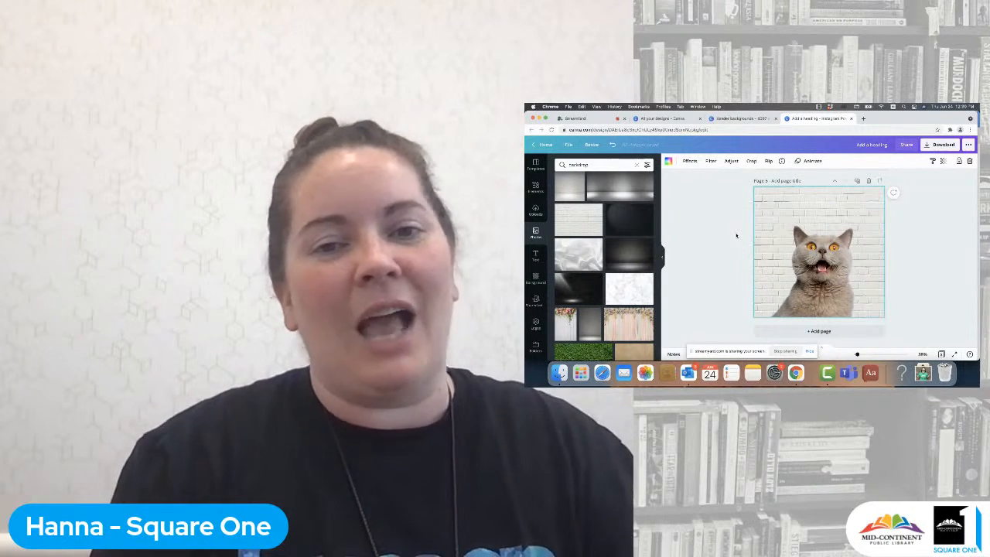
scroll(736, 235, "up", 5)
scroll(736, 236, "down", 3)
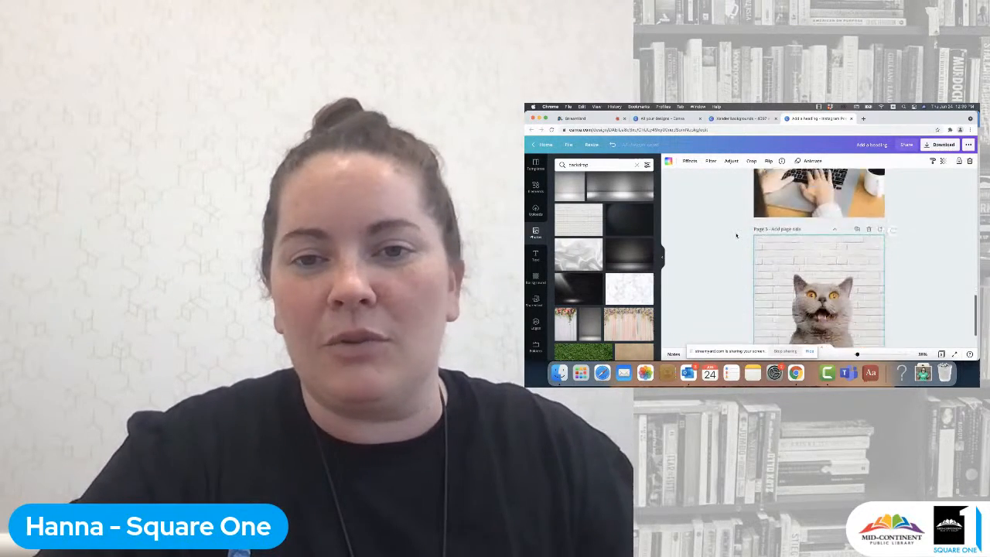
scroll(737, 235, "down", 2)
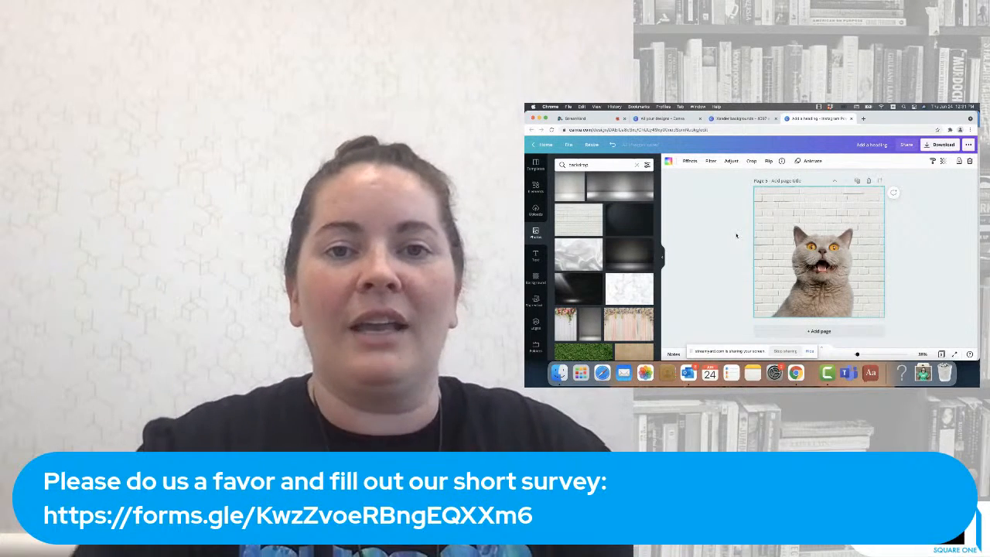
left_click(786, 351)
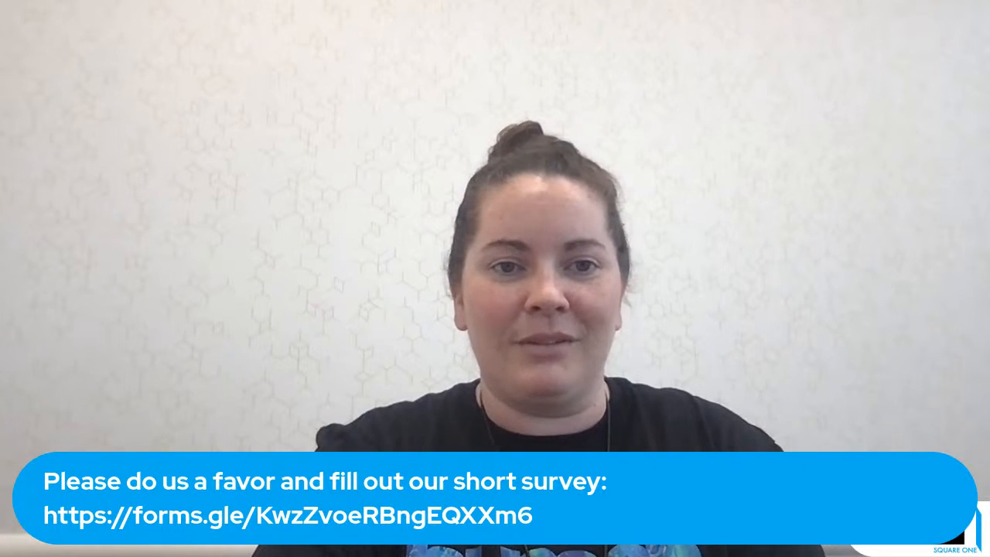